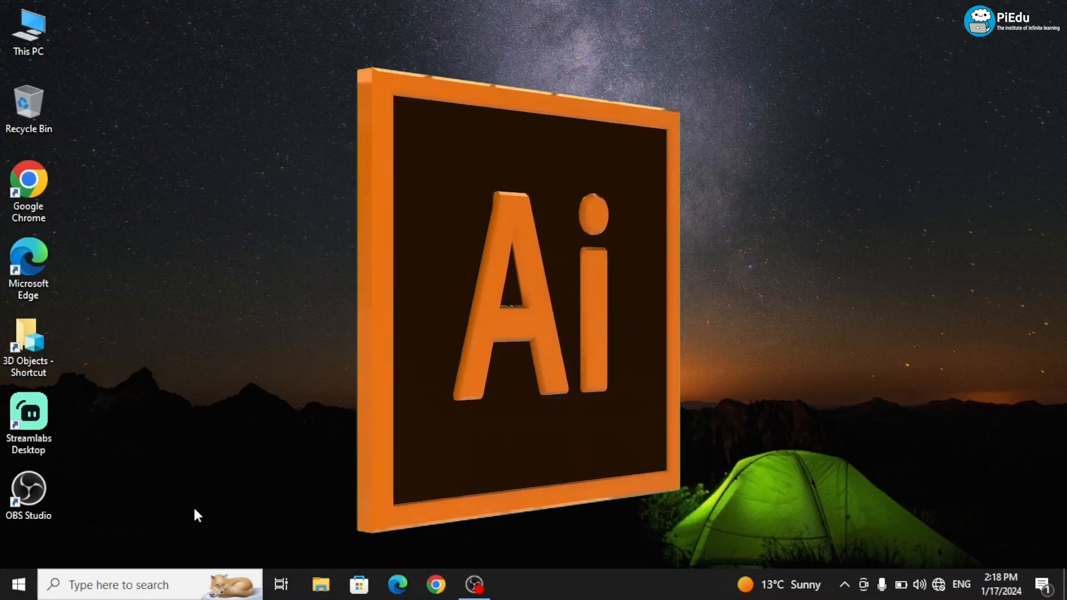
# Step: Launch Adobe Illustrator 2023 and start a new file, looking through the recent document presets
pyautogui.click(165, 591)
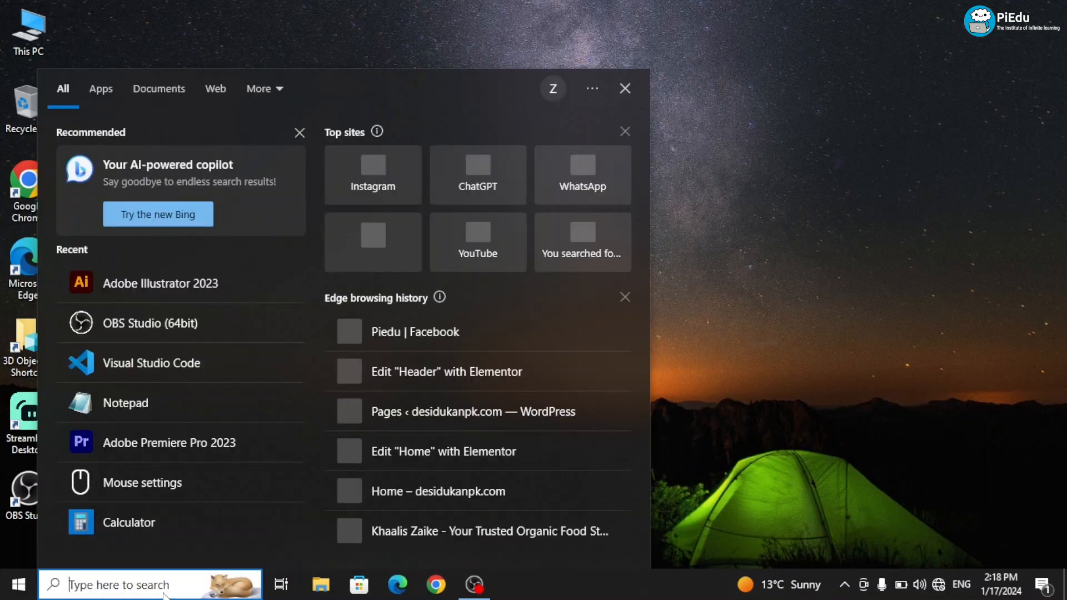
pyautogui.click(132, 275)
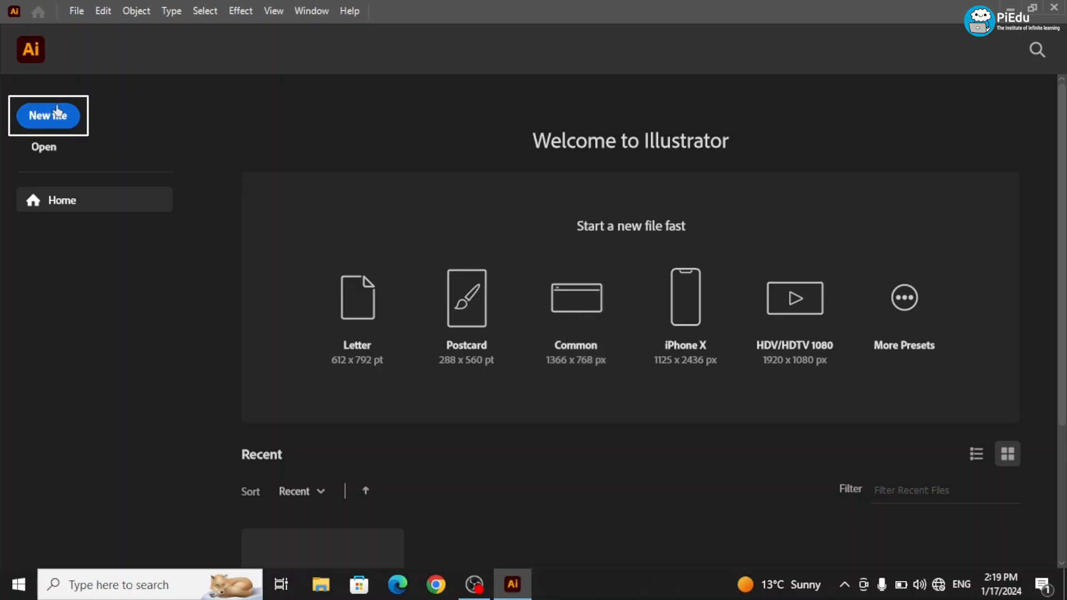
pyautogui.click(57, 113)
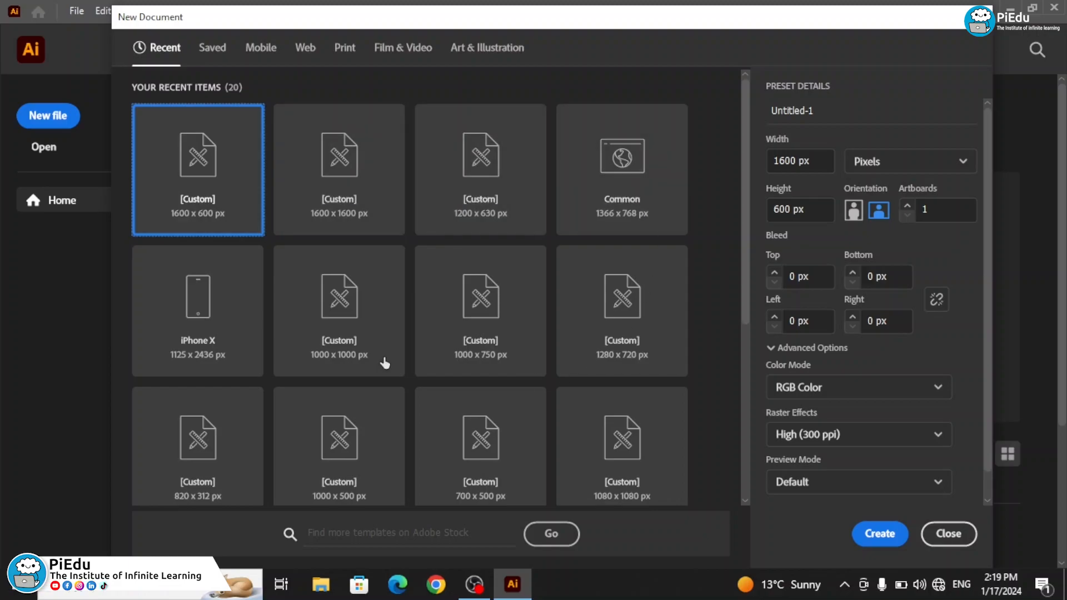
pyautogui.scroll(-5, 384, 312)
pyautogui.scroll(5, 386, 311)
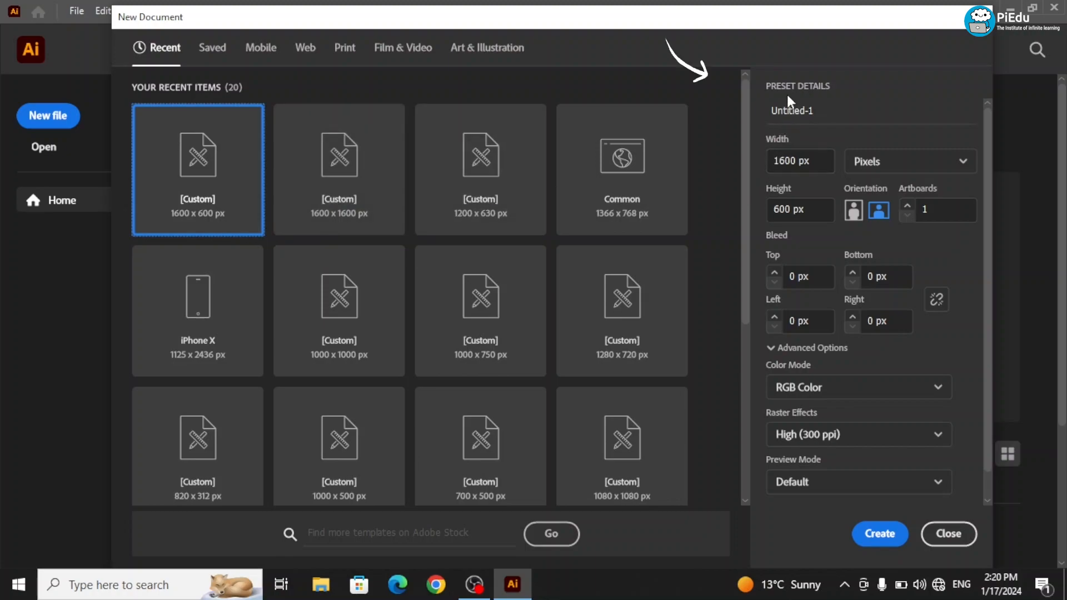
# Step: Name the new document "class no 2"
pyautogui.click(814, 109)
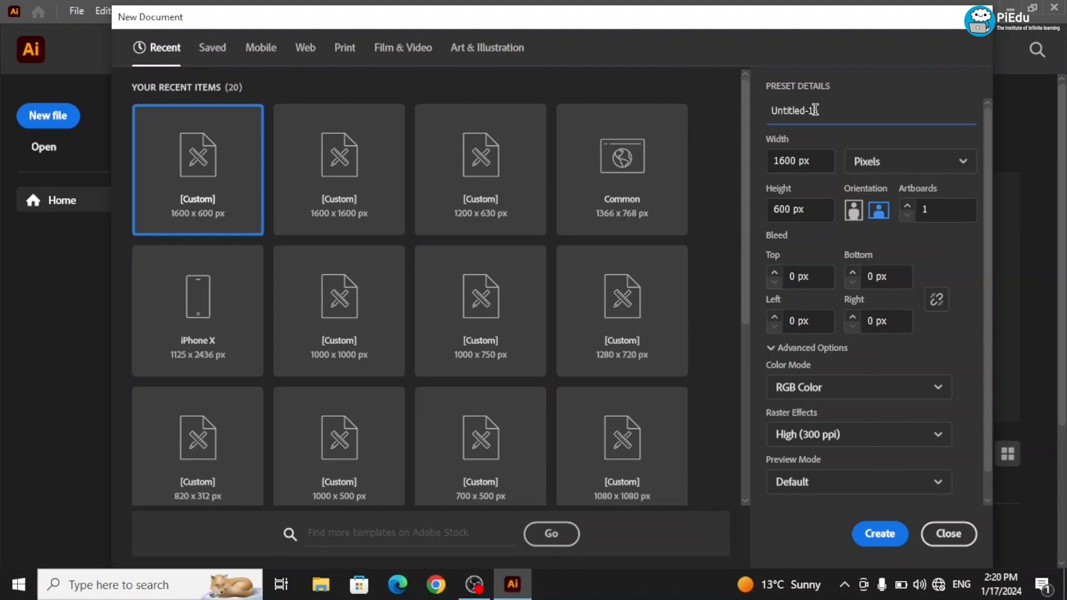
pyautogui.press('BackSpace')
pyautogui.press('BackSpace')
pyautogui.press('BackSpace')
pyautogui.press('BackSpace')
pyautogui.press('BackSpace')
pyautogui.press('BackSpace')
pyautogui.press('BackSpace')
pyautogui.press('BackSpace')
pyautogui.press('BackSpace')
pyautogui.press('BackSpace')
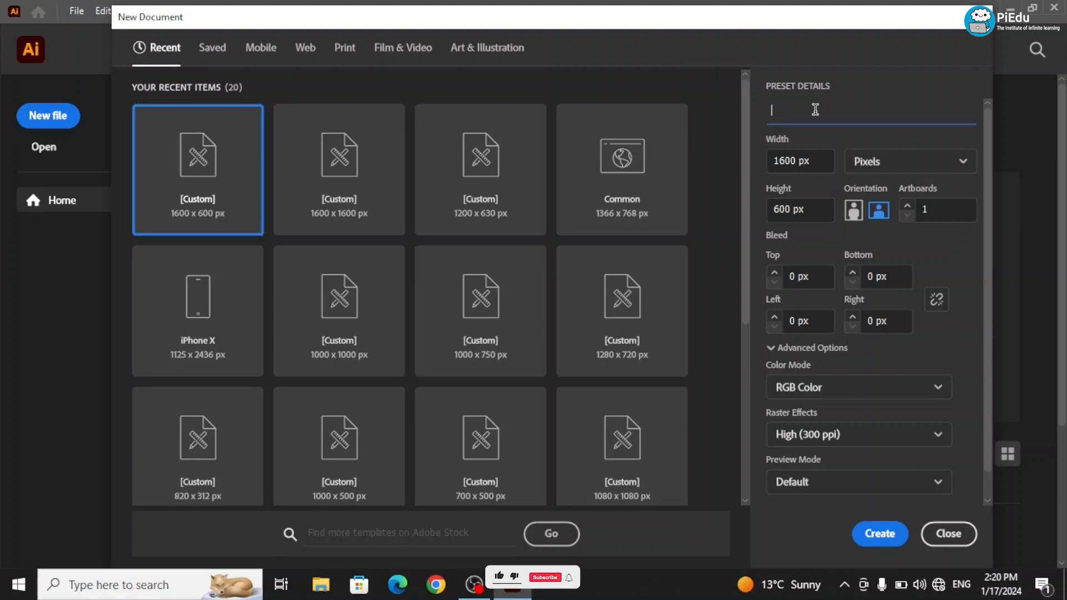
pyautogui.write('class no 2')
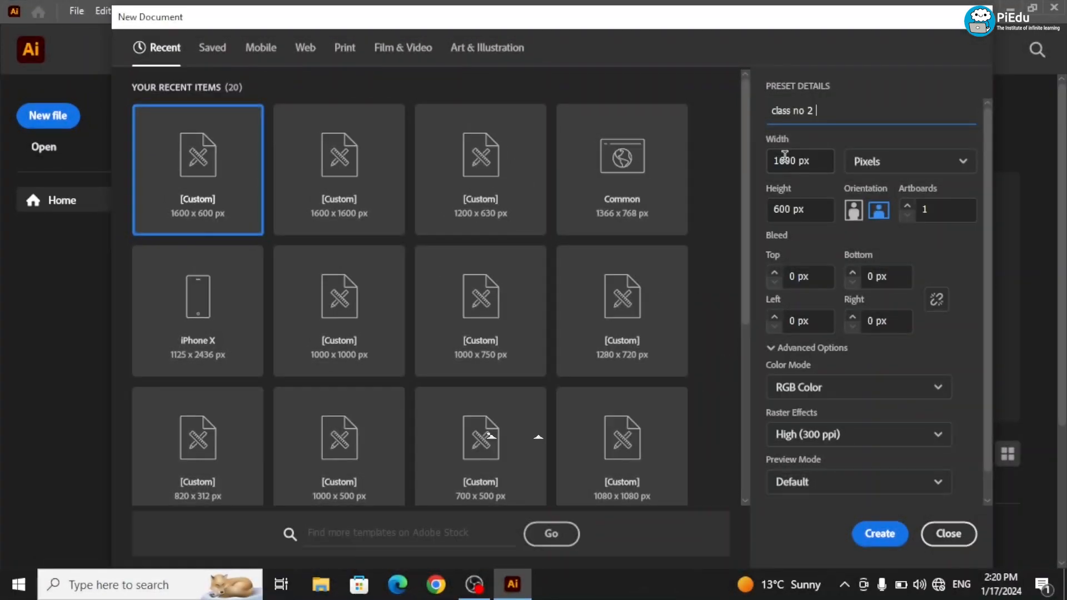
# Step: Set the new document's width and height to 500 px each
pyautogui.click(785, 156)
pyautogui.press('BackSpace')
pyautogui.press('BackSpace')
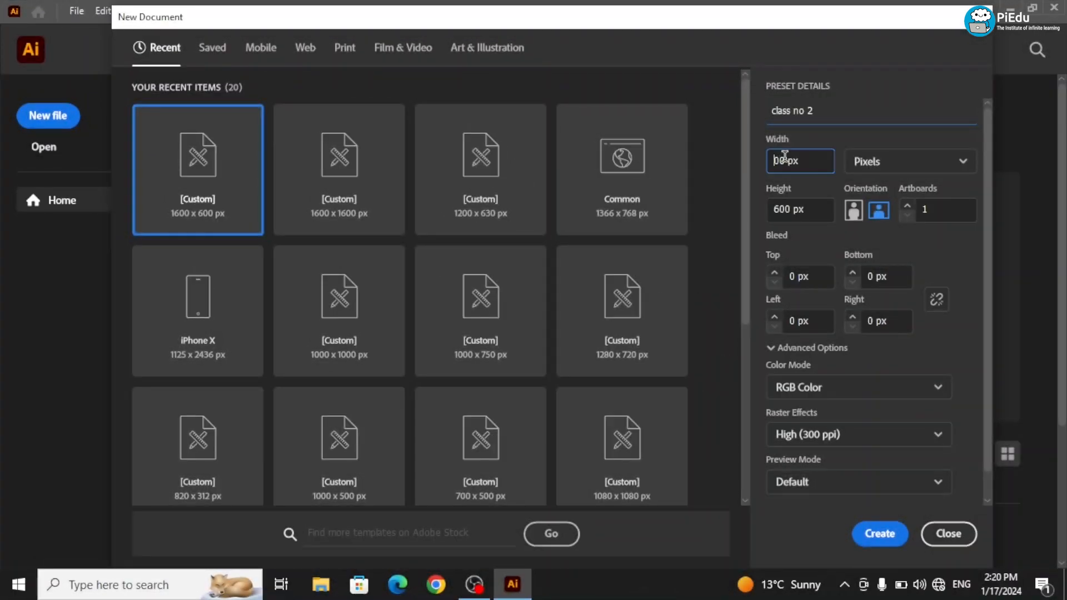
pyautogui.write('5')
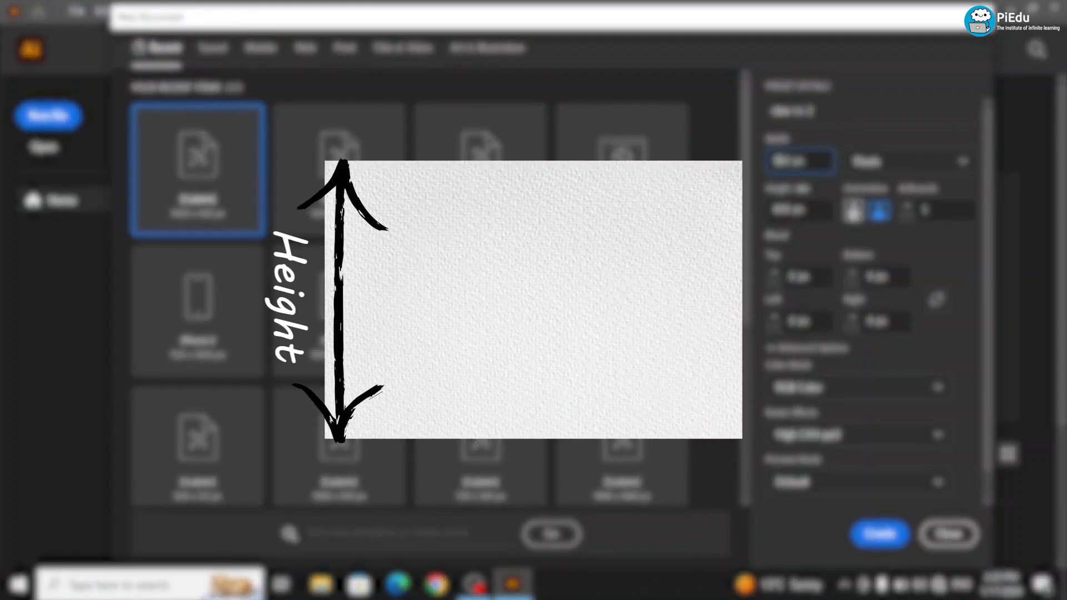
pyautogui.click(776, 209)
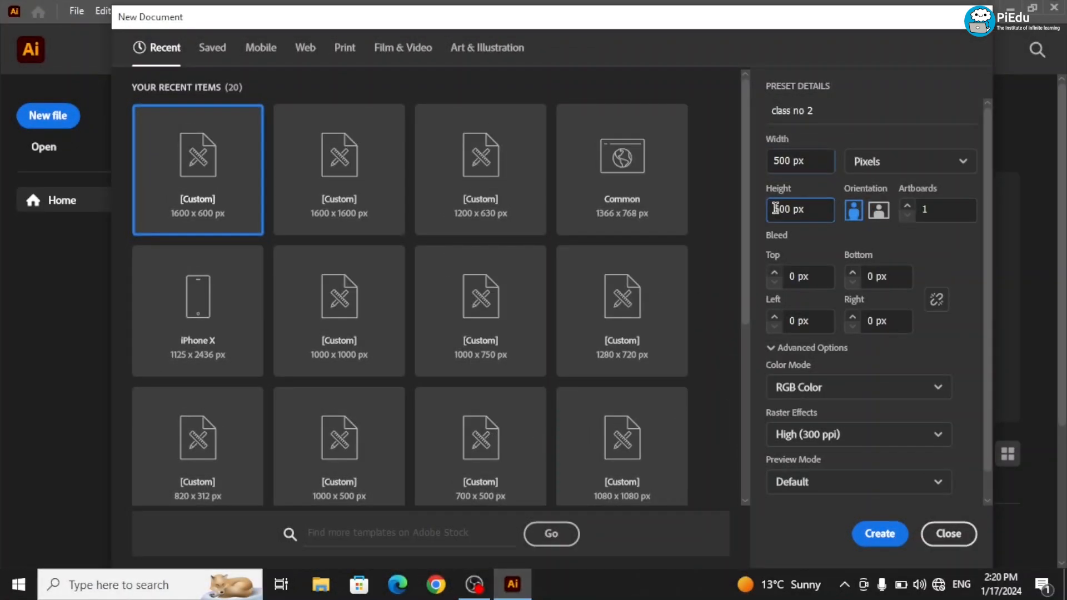
pyautogui.press('Delete')
pyautogui.write('56')
pyautogui.press('BackSpace')
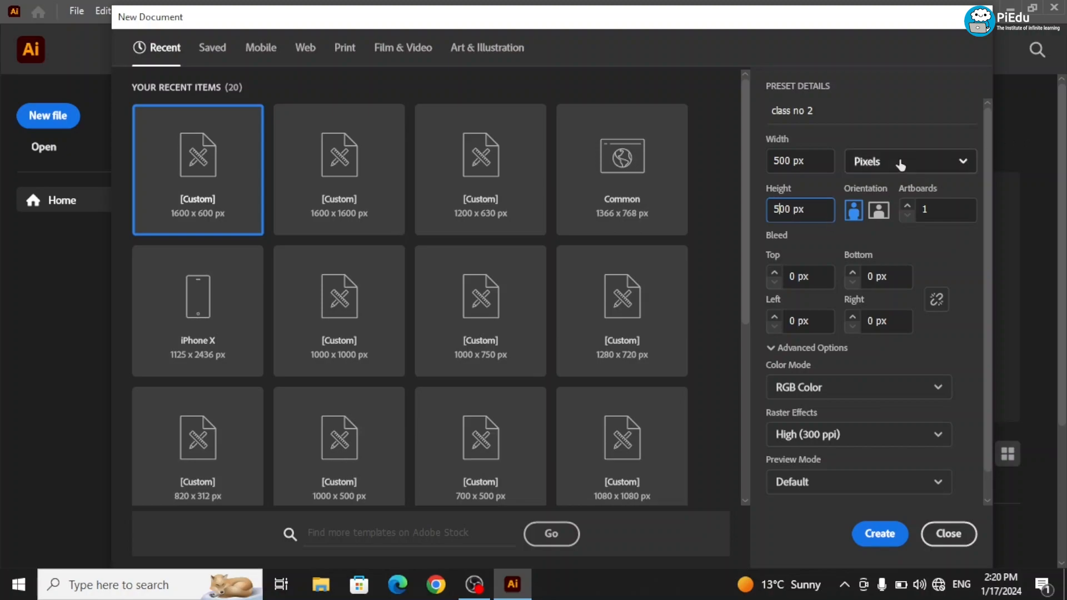
# Step: Check the available measurement units, keep Pixels, and create the document
pyautogui.click(866, 173)
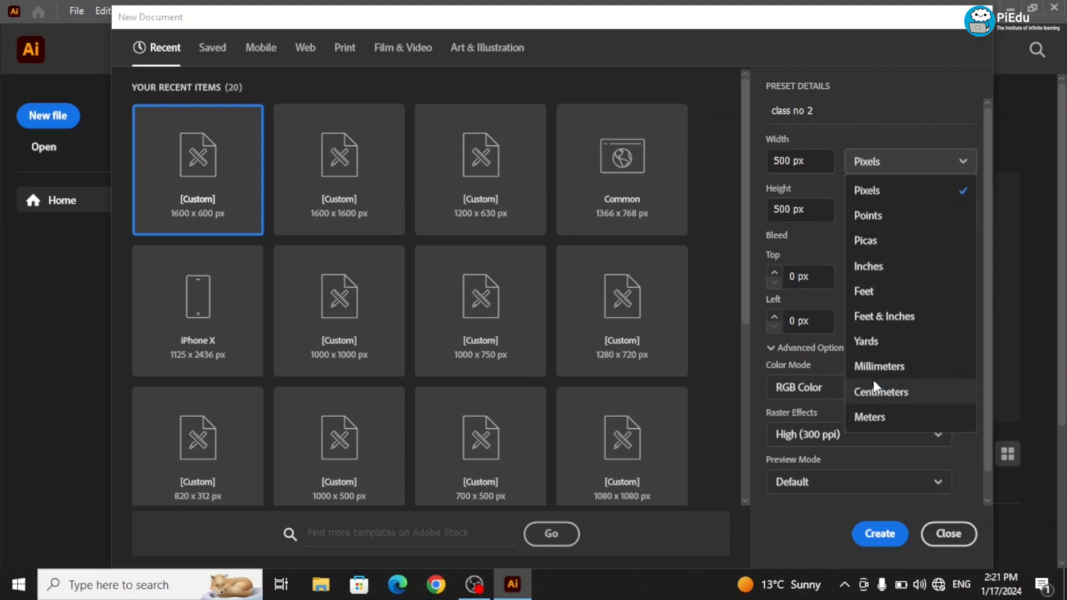
pyautogui.click(829, 190)
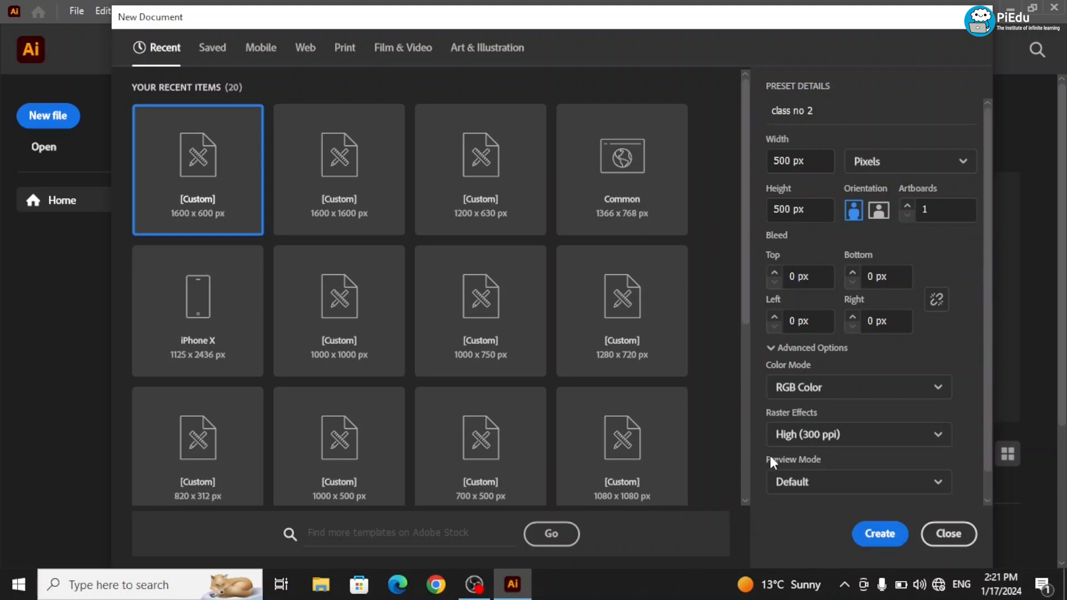
pyautogui.click(870, 548)
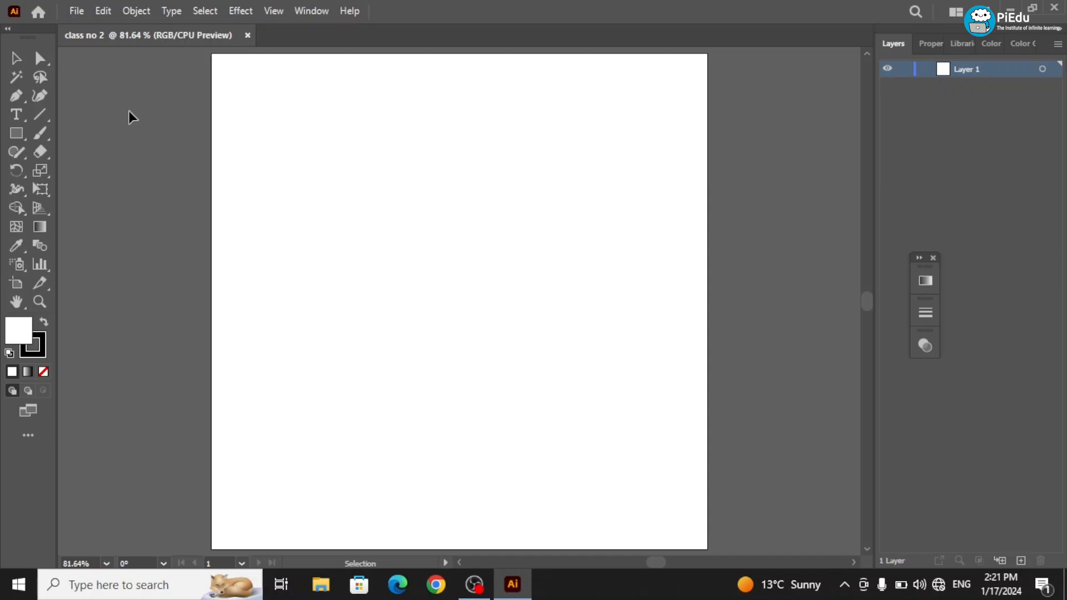
# Step: Look over the home screen's recent files and the new-document presets, and return to the open document
pyautogui.click(37, 16)
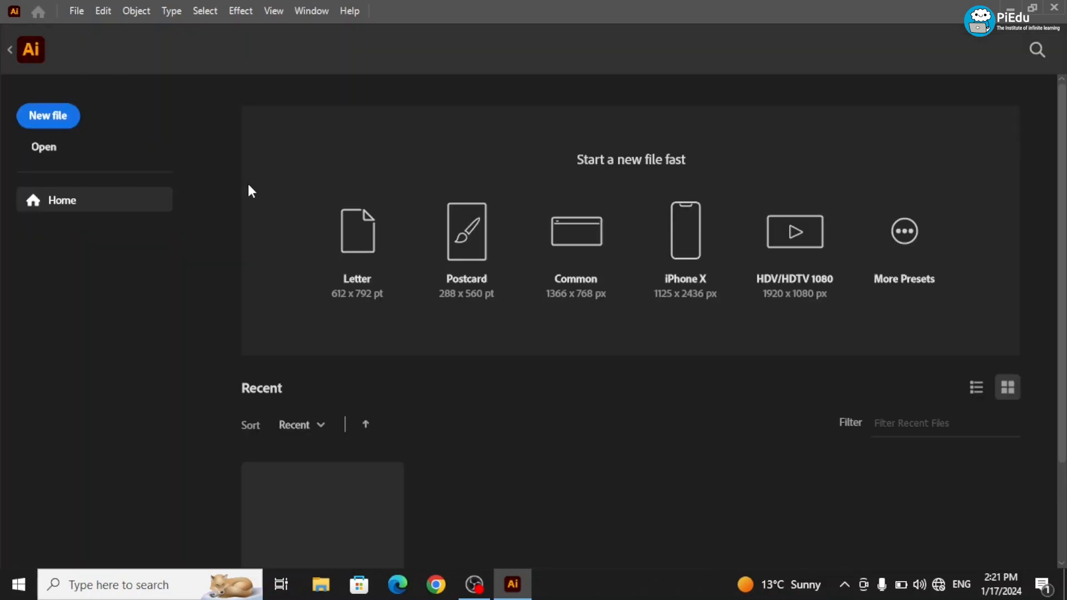
pyautogui.scroll(-3, 249, 187)
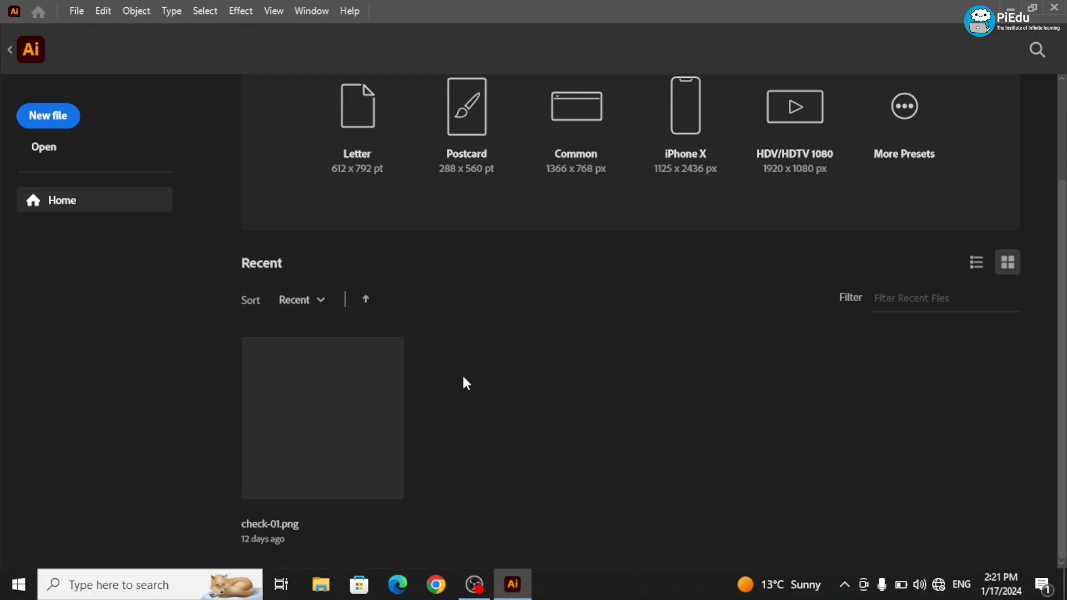
pyautogui.scroll(3, 464, 379)
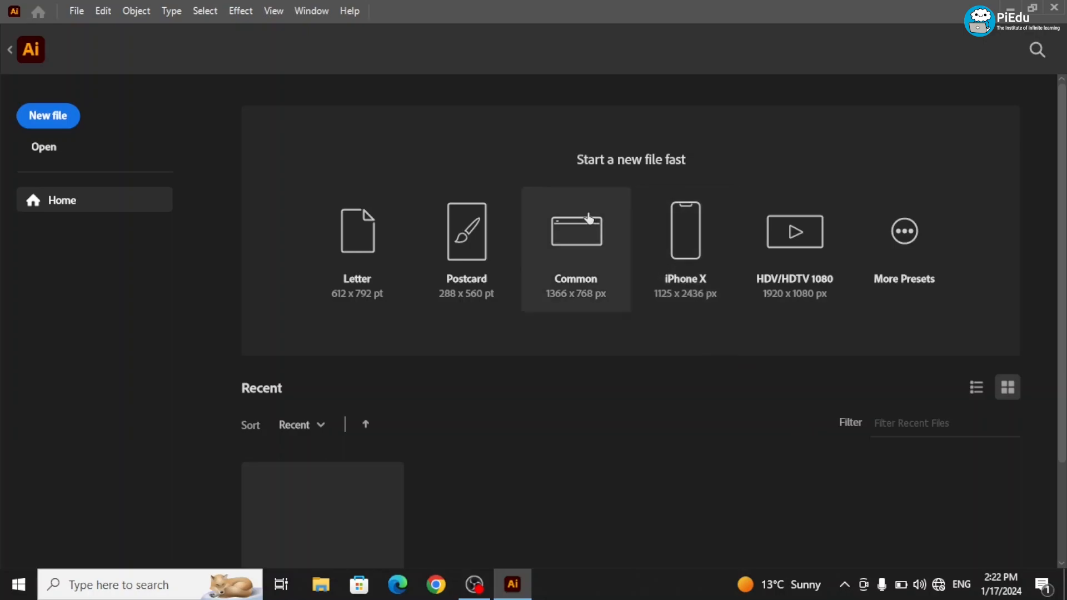
pyautogui.click(904, 234)
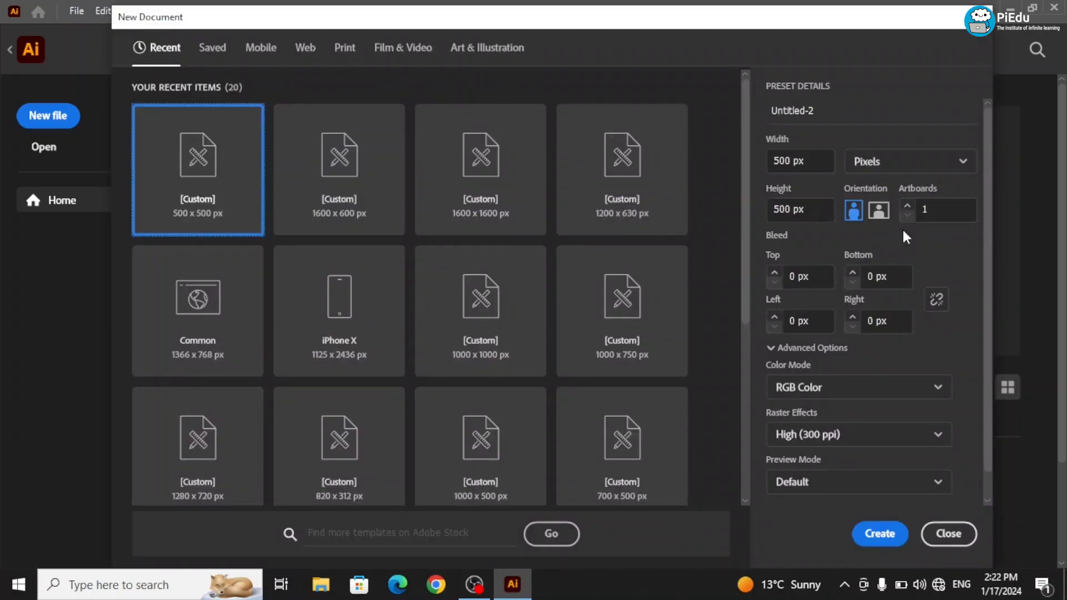
pyautogui.scroll(-5, 627, 297)
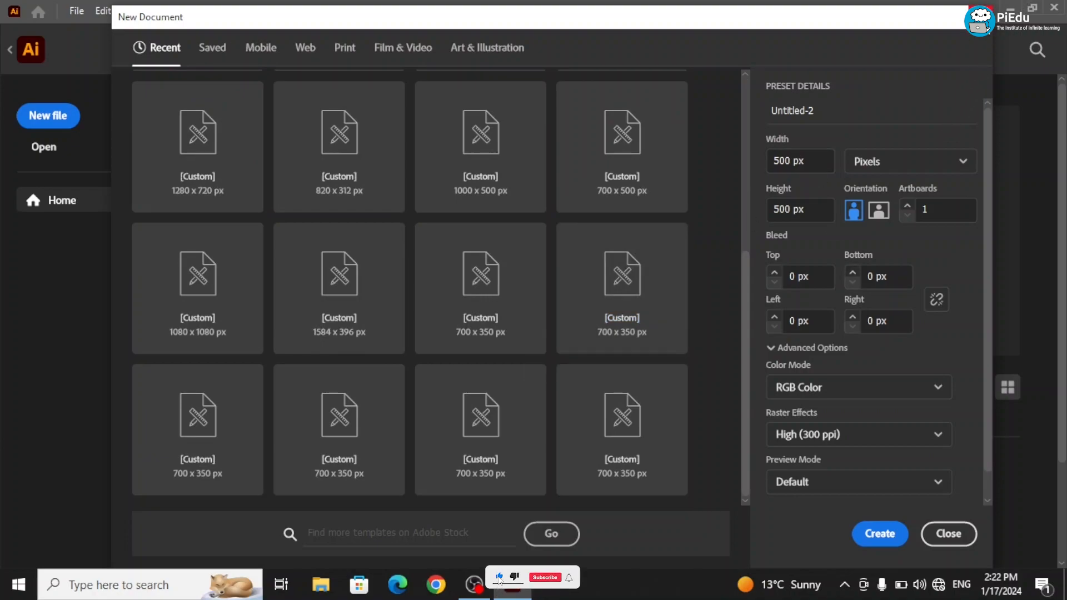
pyautogui.click(979, 16)
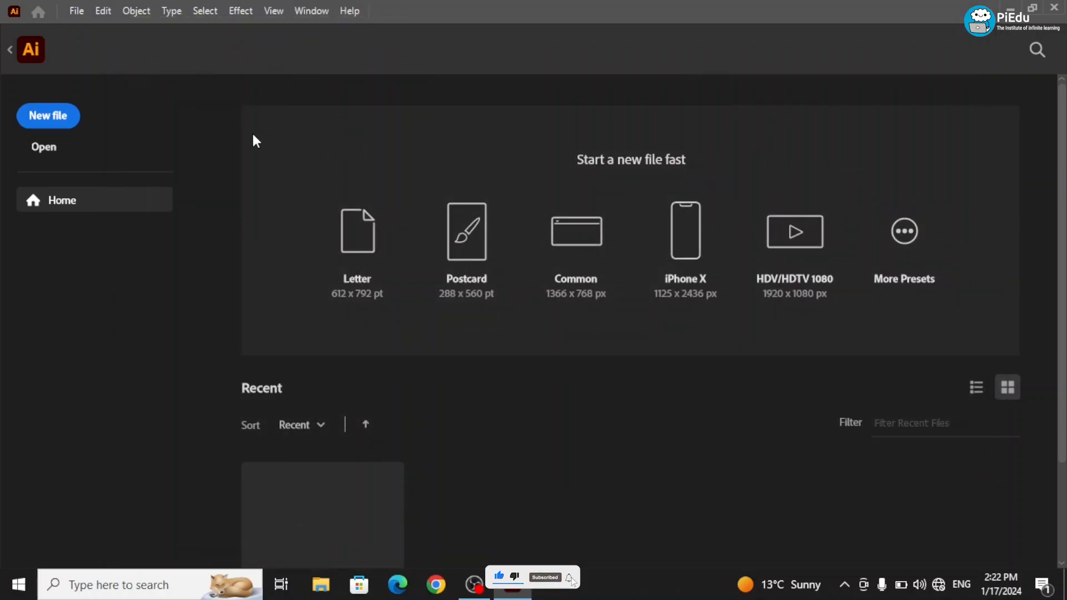
pyautogui.click(32, 50)
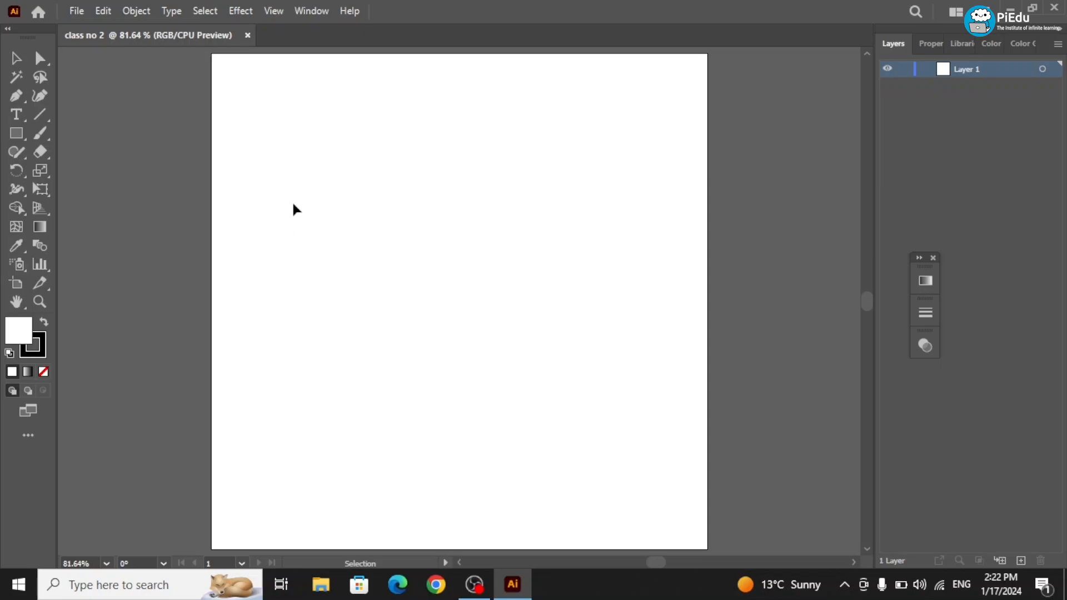
# Step: Undock the tools panel, toggling it to a single column and back to two columns
pyautogui.moveTo(20, 34)
pyautogui.mouseDown()
pyautogui.moveTo(24, 88)
pyautogui.moveTo(25, 33)
pyautogui.mouseUp()
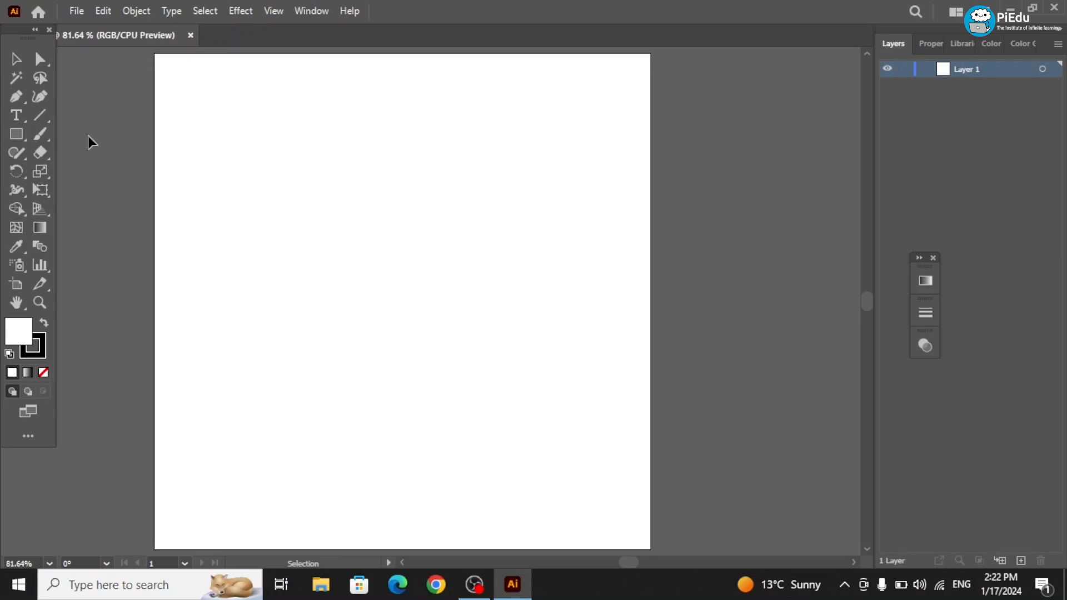
pyautogui.doubleClick(13, 28)
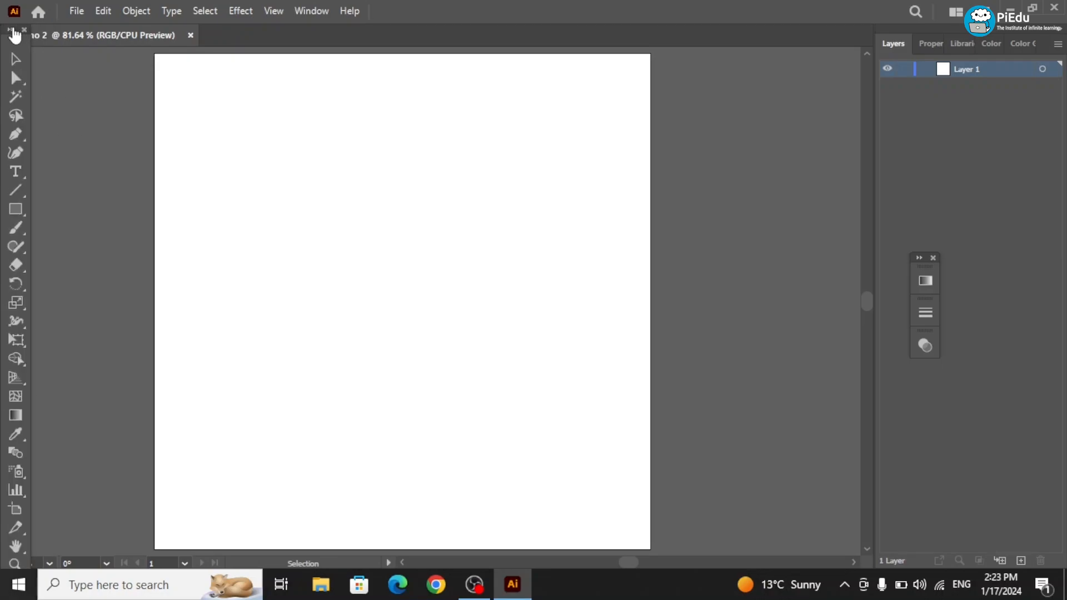
pyautogui.click(13, 28)
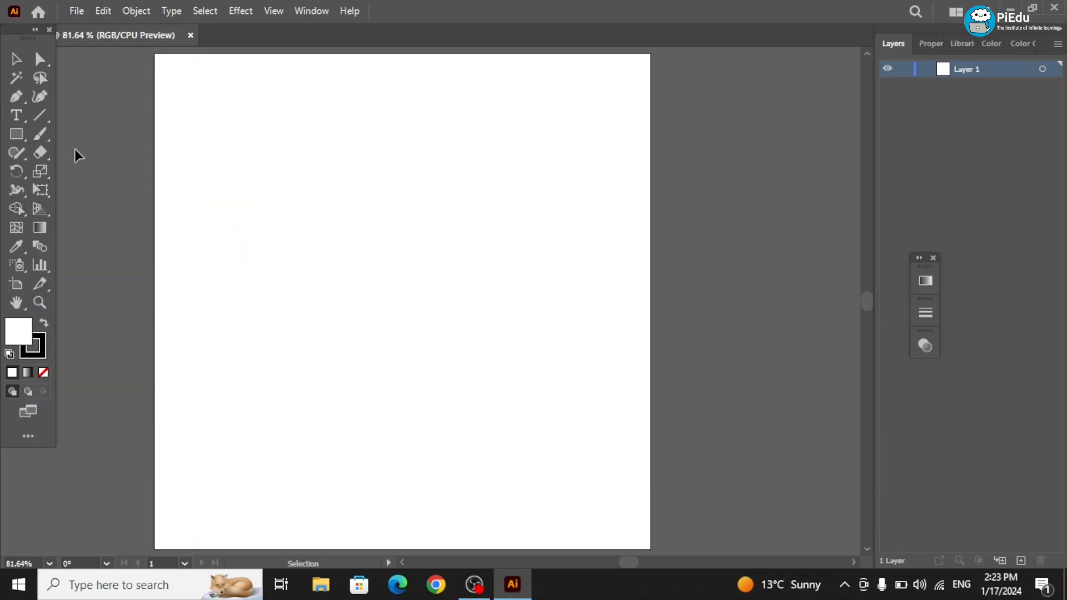
# Step: View the All Tools drawer and its Advanced and Basic toolbar options, and close it without changing anything
pyautogui.click(33, 437)
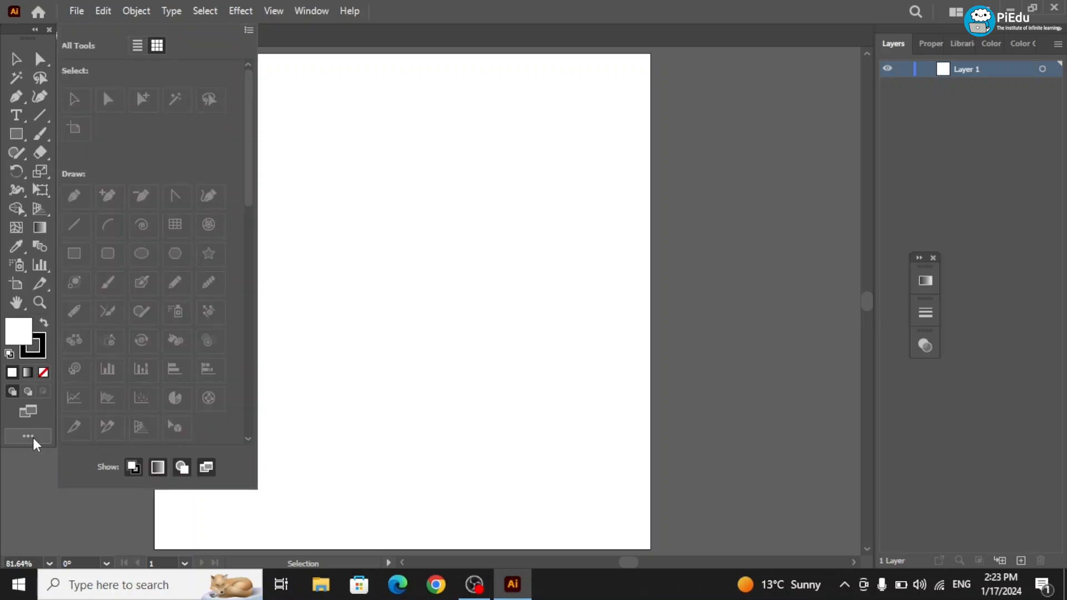
pyautogui.click(248, 32)
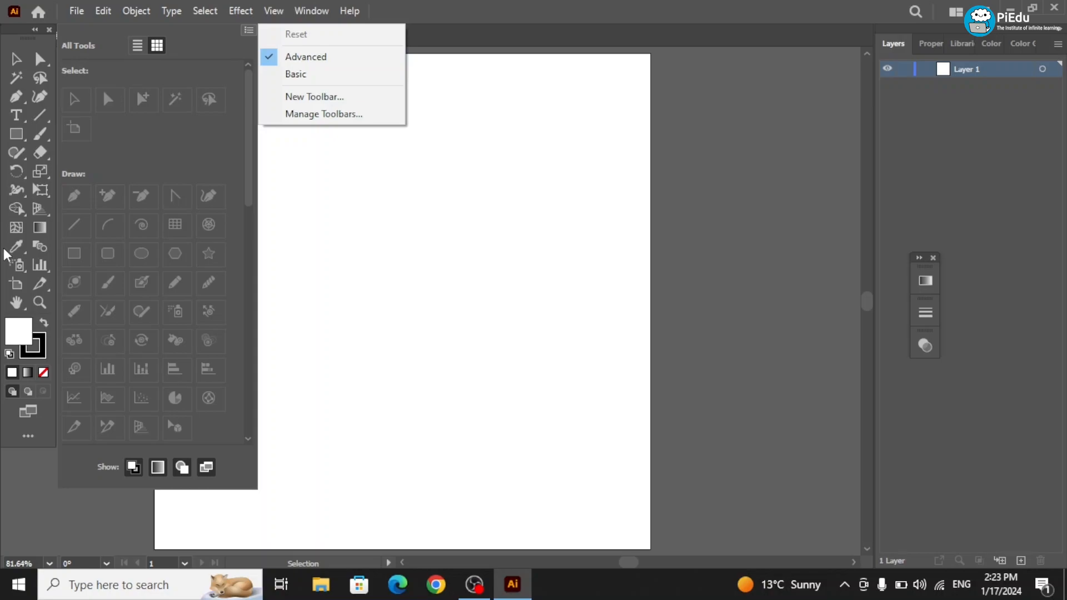
pyautogui.click(498, 252)
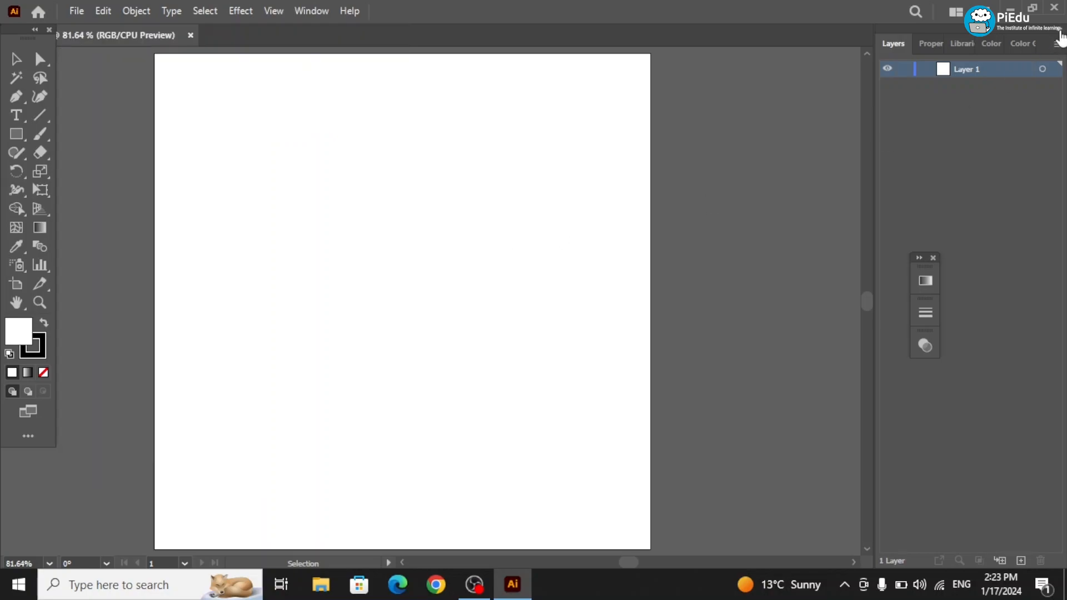
# Step: Collapse the docked Layers panel group to icons, and expand the floating panel group, detaching its Gradient panel
pyautogui.click(1061, 35)
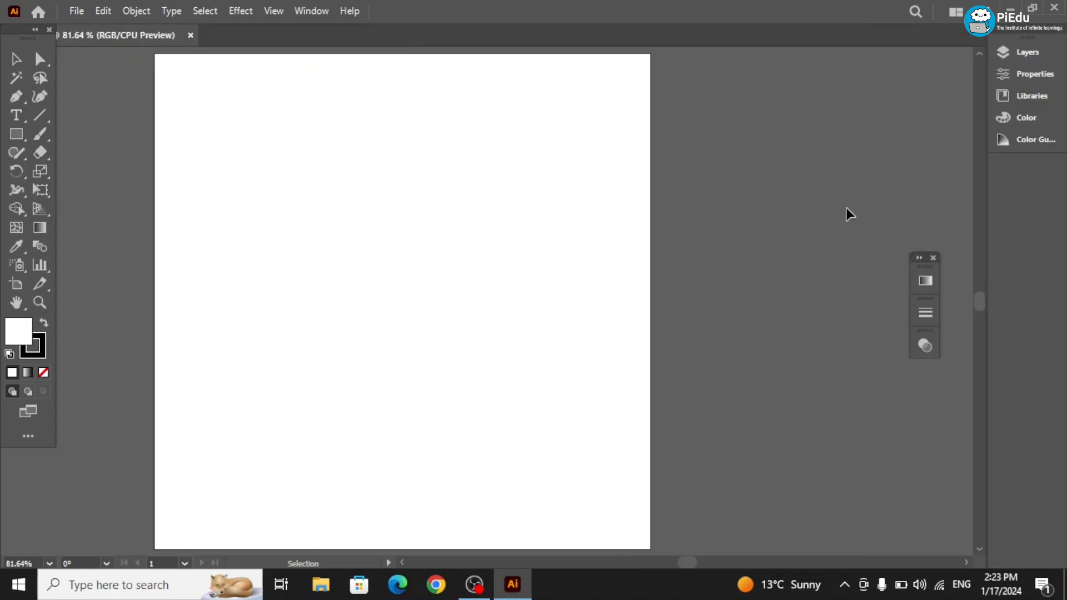
pyautogui.click(920, 259)
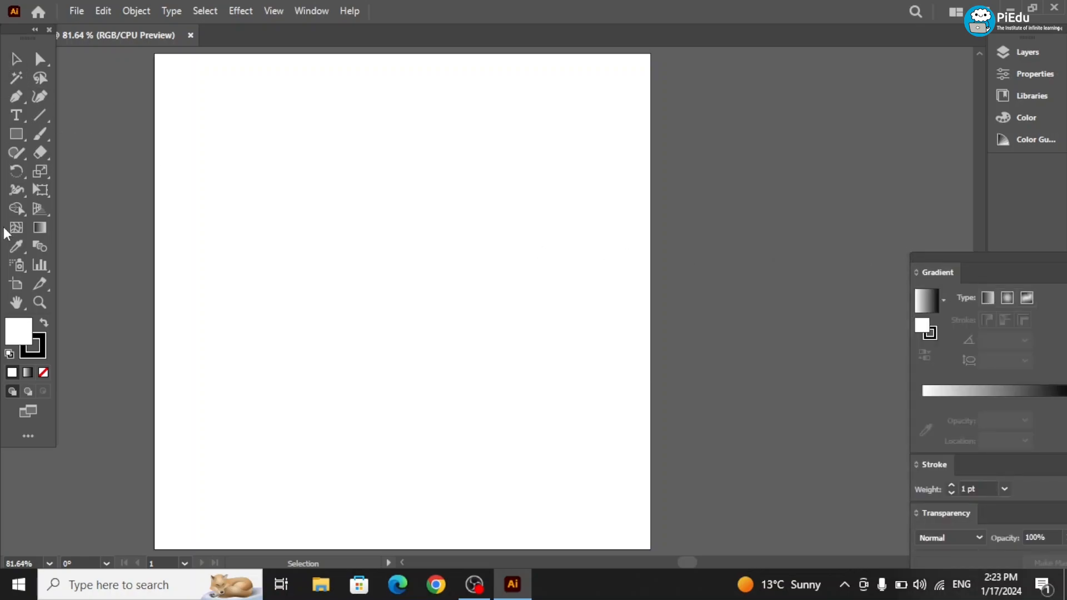
pyautogui.moveTo(982, 268); pyautogui.dragTo(961, 105)
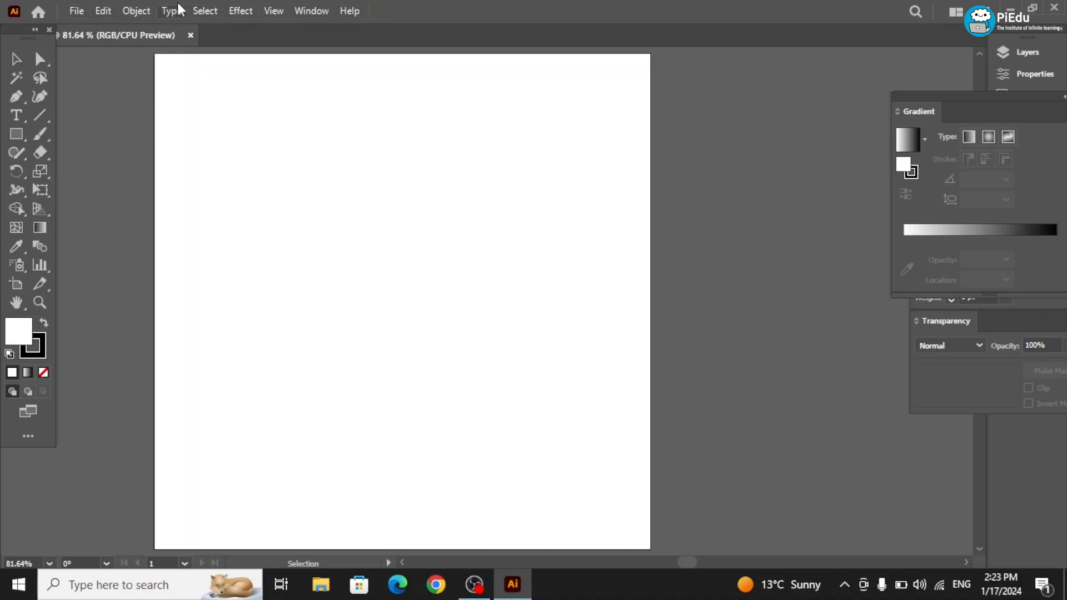
# Step: View the New Document dialog from within the open document, opening it twice and closing it without creating a file
pyautogui.click(74, 11)
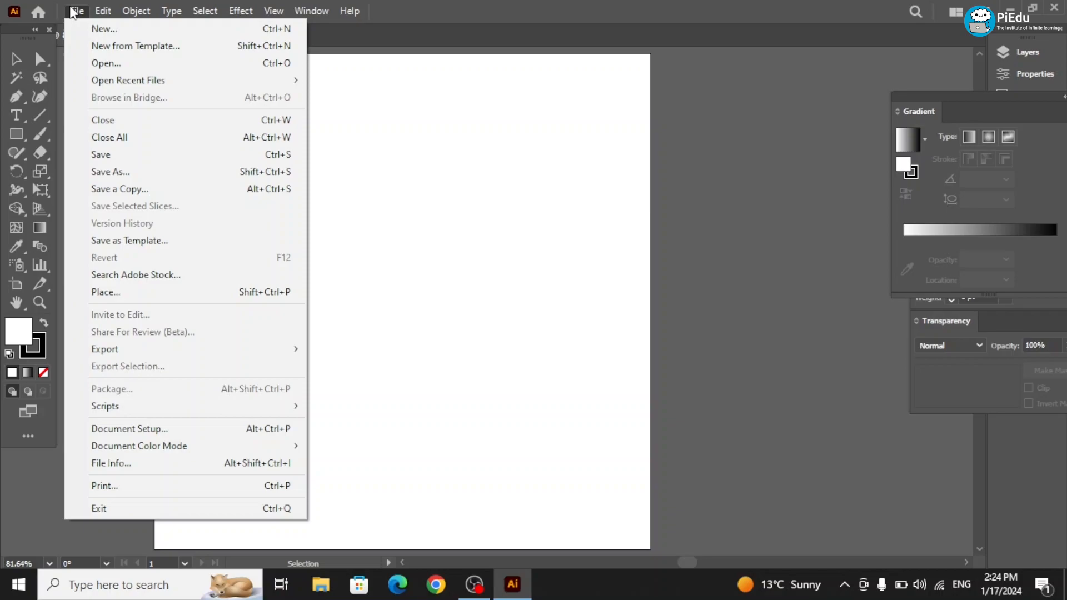
pyautogui.click(205, 29)
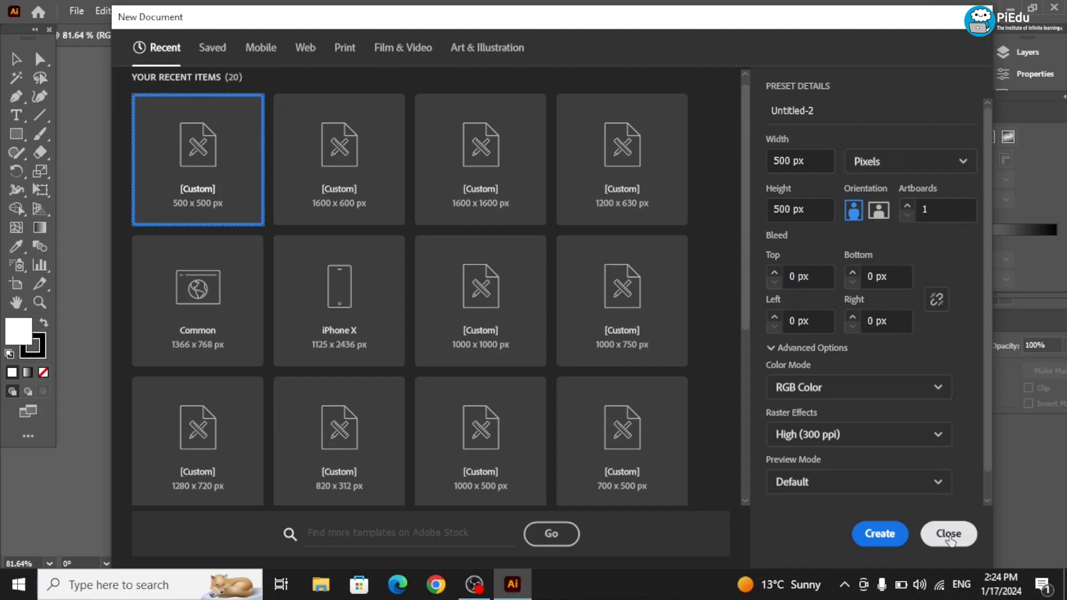
pyautogui.click(949, 534)
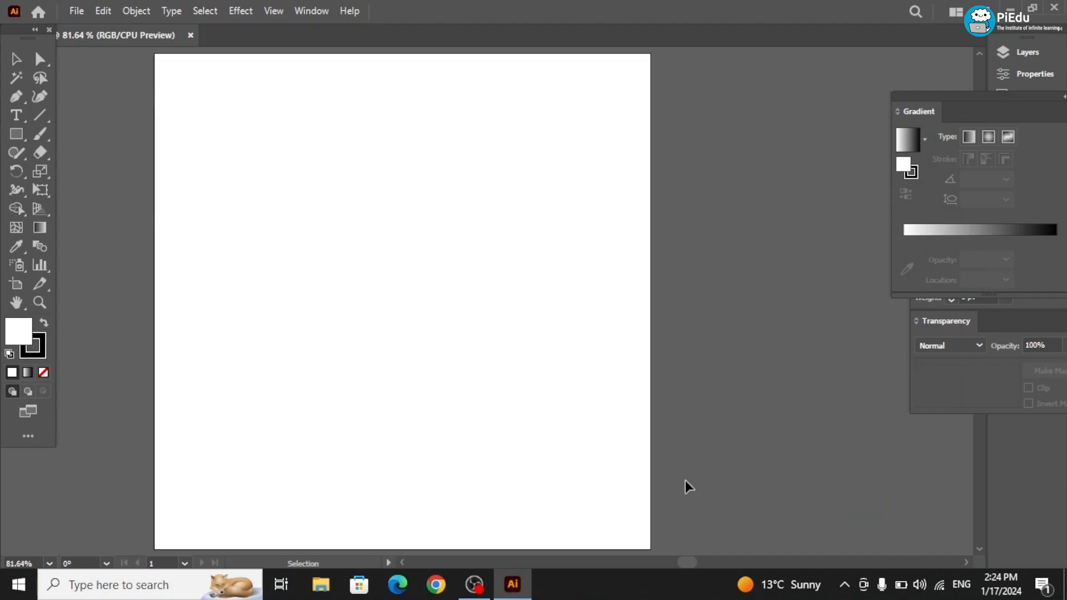
pyautogui.hotkey('ctrl', 'n')
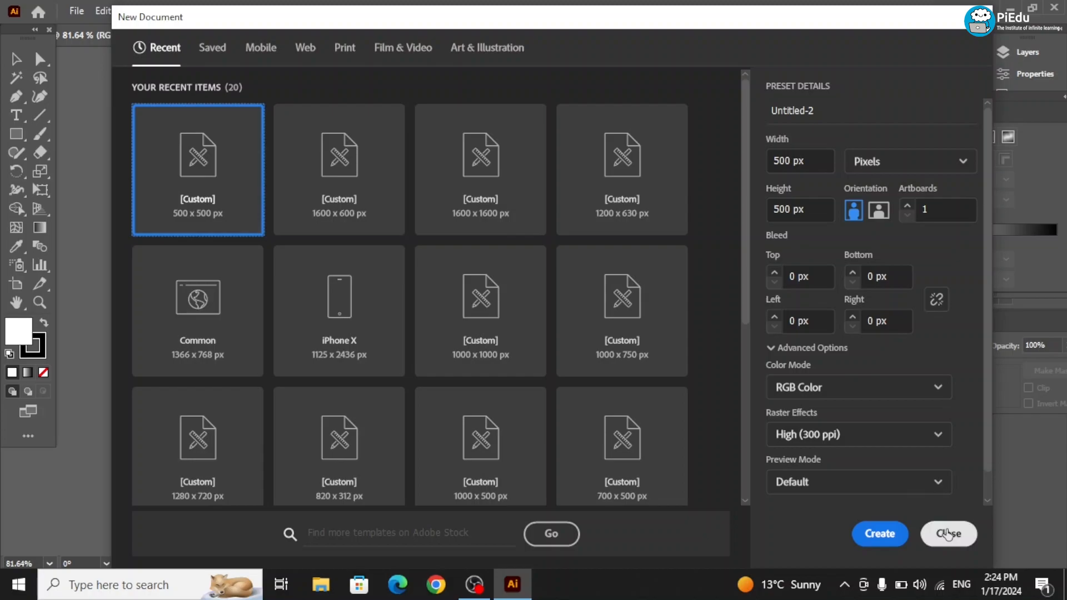
pyautogui.click(949, 534)
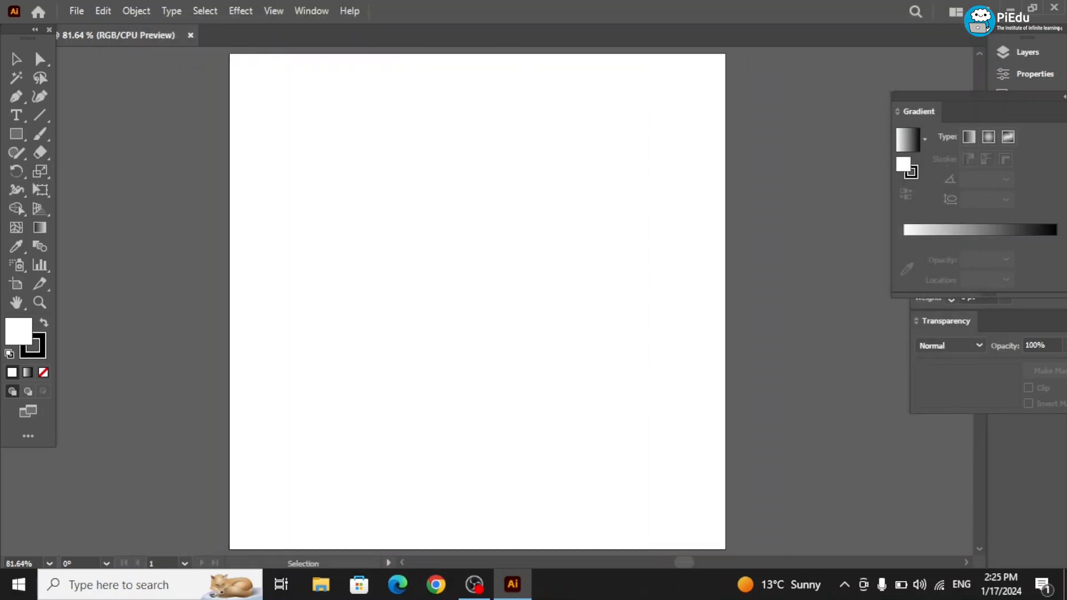
pyautogui.click(77, 11)
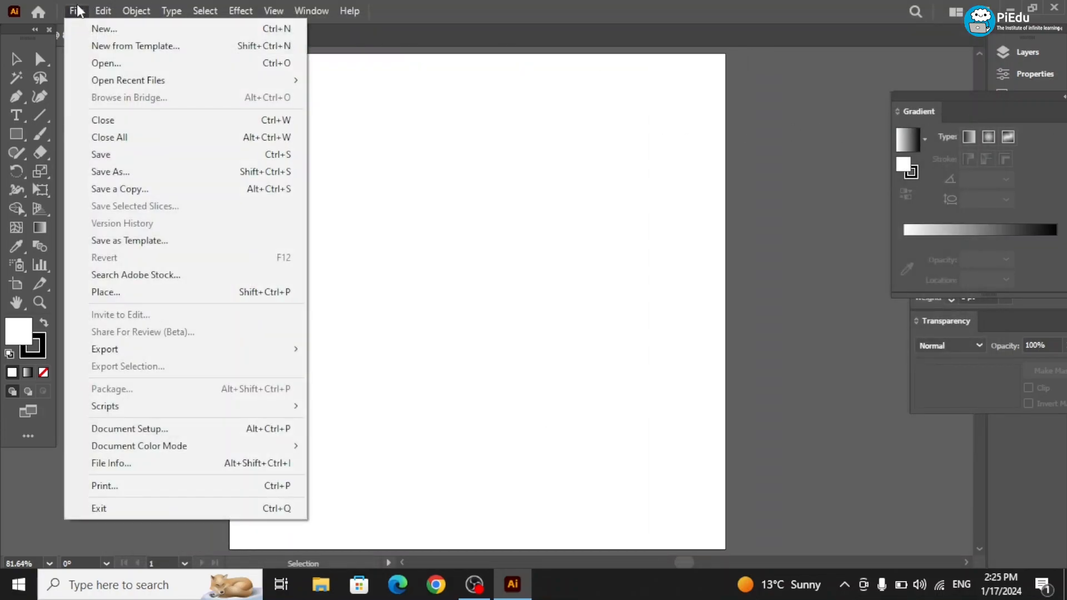
pyautogui.moveTo(143, 88)
pyautogui.click(336, 197)
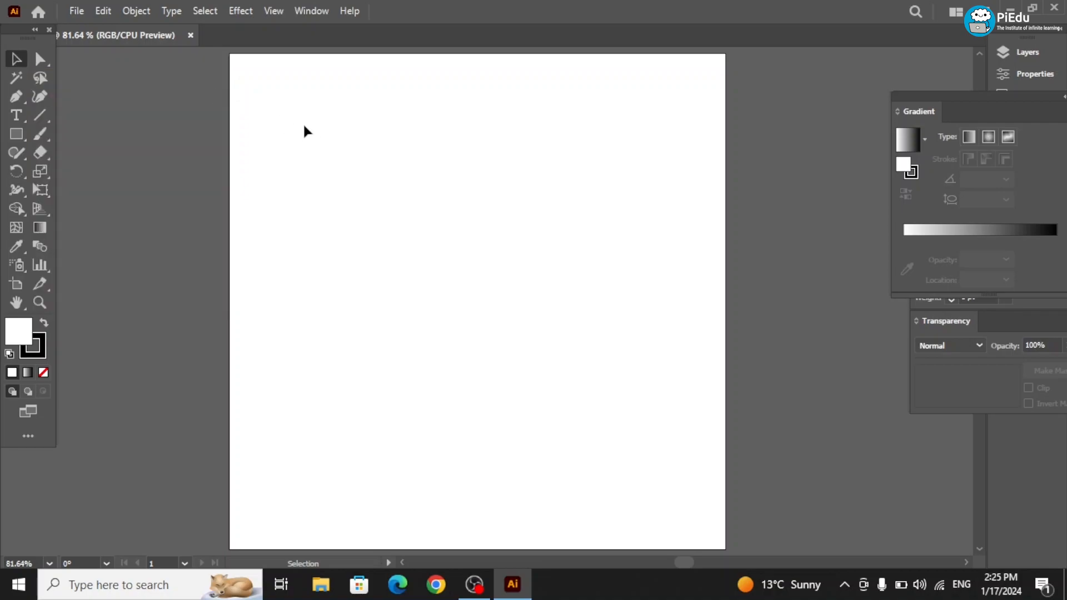
pyautogui.moveTo(328, 135); pyautogui.dragTo(478, 266)
pyautogui.moveTo(397, 217); pyautogui.dragTo(495, 350)
pyautogui.moveTo(492, 349); pyautogui.dragTo(708, 502)
pyautogui.moveTo(174, 48); pyautogui.dragTo(678, 501)
pyautogui.click(23, 136)
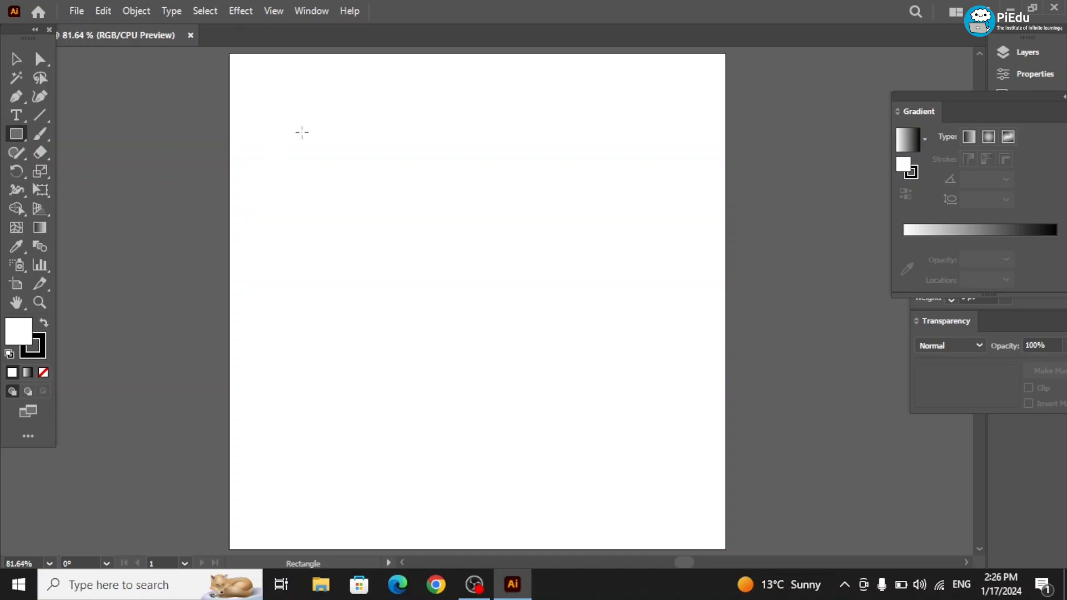
pyautogui.press('v')
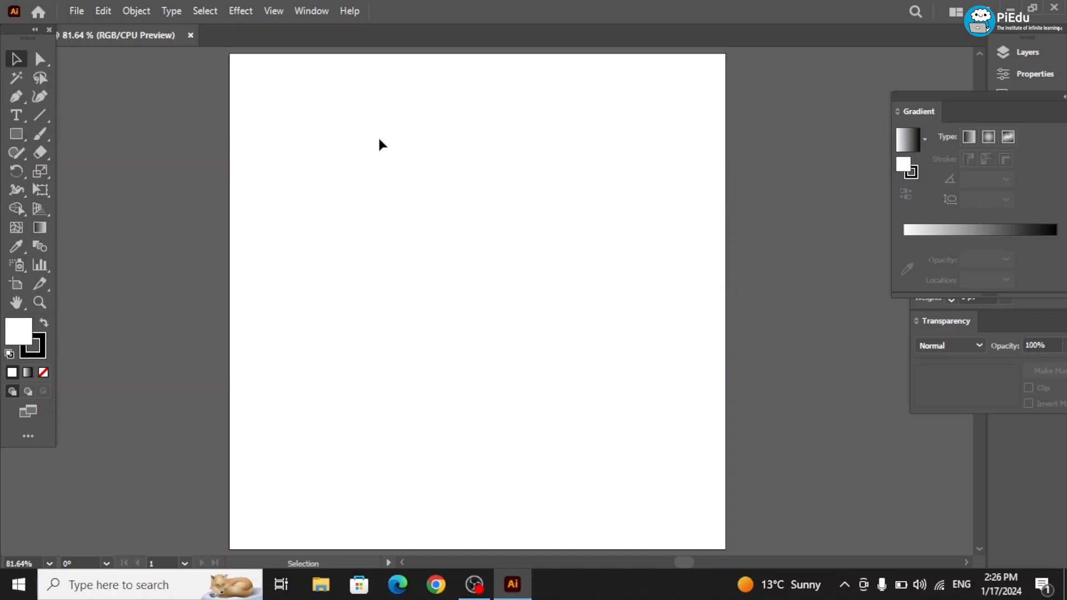
# Step: Draw a wide rectangle across the upper part of the artboard and fill it with dark red a50707
pyautogui.click(17, 136)
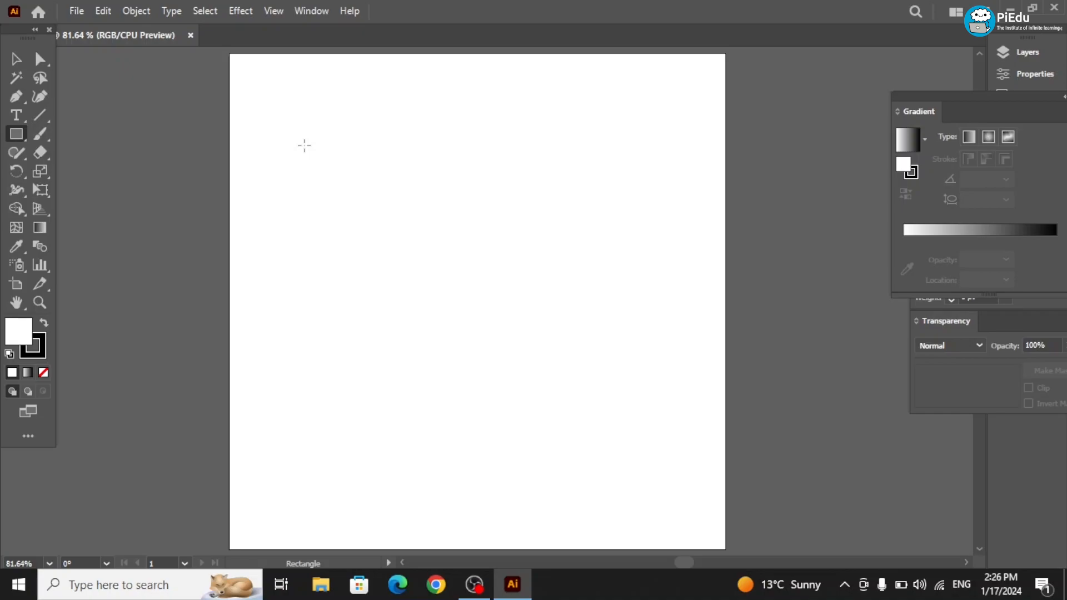
pyautogui.moveTo(305, 146); pyautogui.dragTo(494, 302)
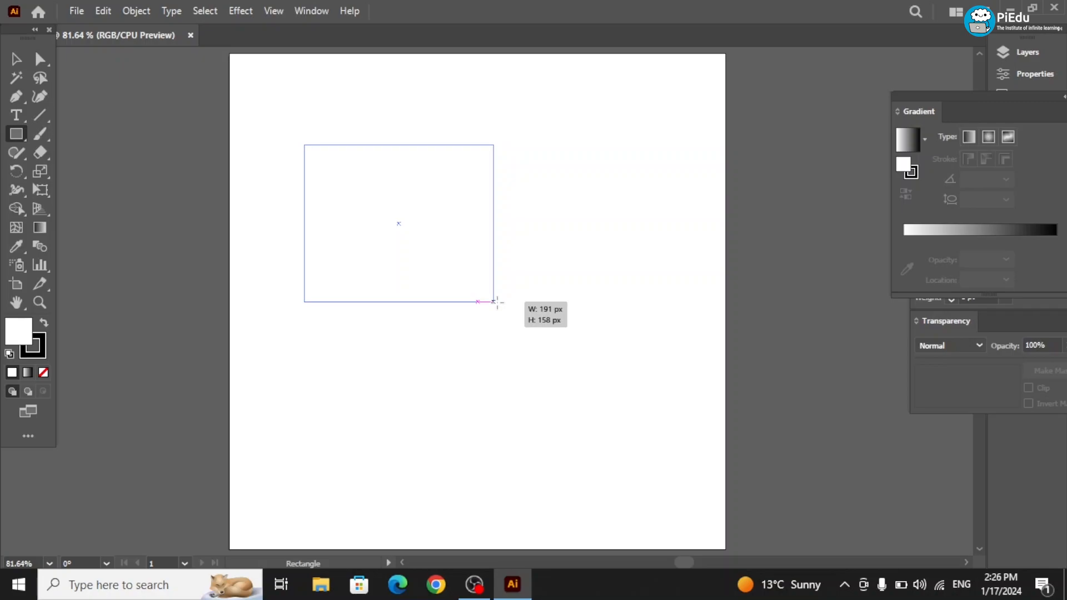
pyautogui.moveTo(494, 302); pyautogui.dragTo(694, 222)
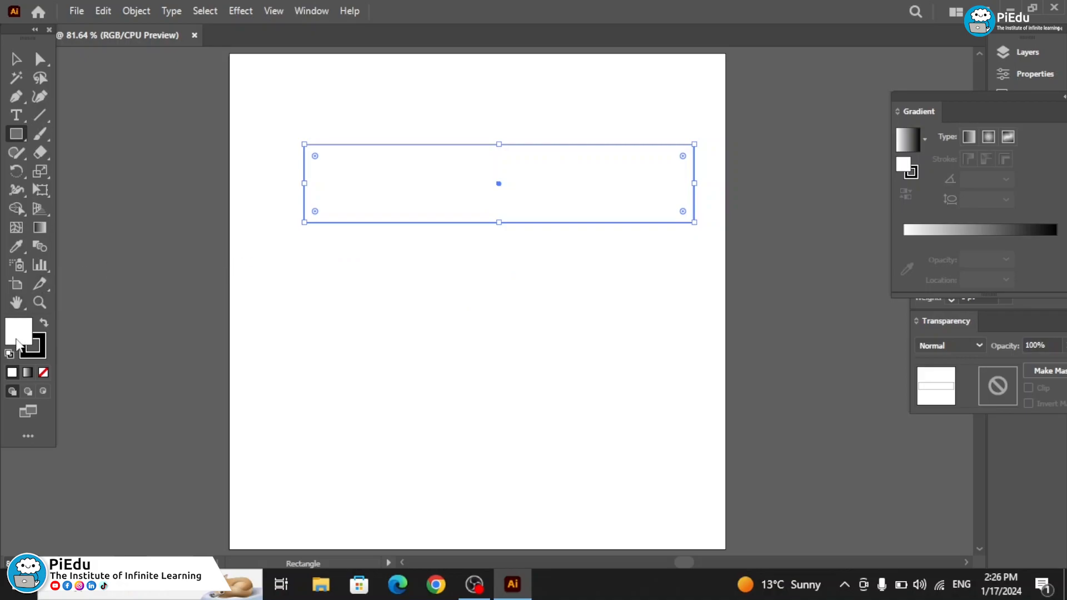
pyautogui.doubleClick(16, 339)
pyautogui.click(772, 251)
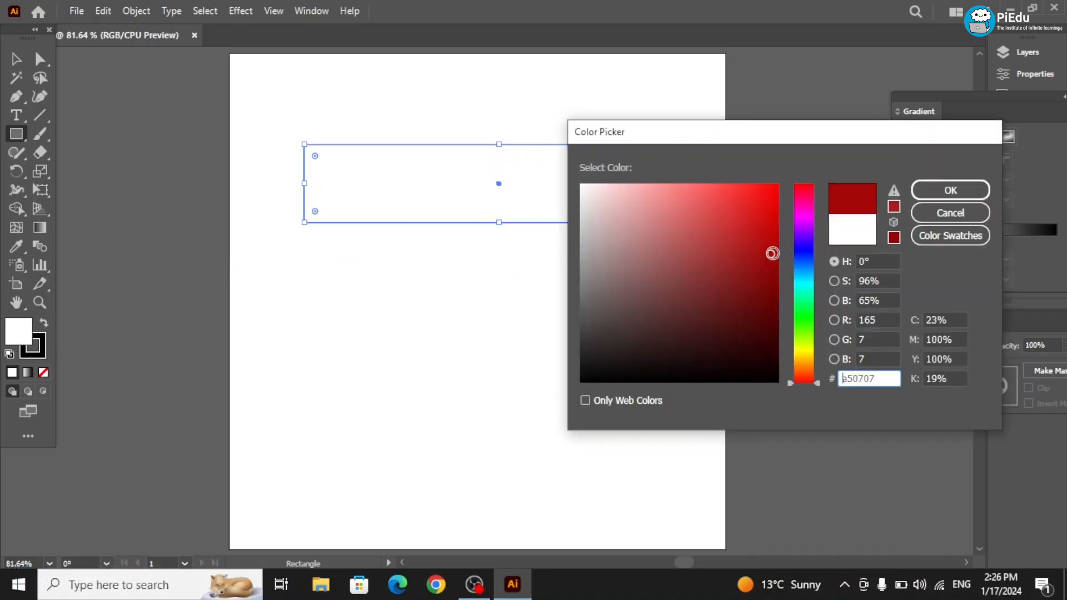
pyautogui.click(945, 190)
# Step: Practise selecting, deselecting and moving the red rectangle with the Selection tool, leaving it in the upper part of the artboard
pyautogui.click(25, 63)
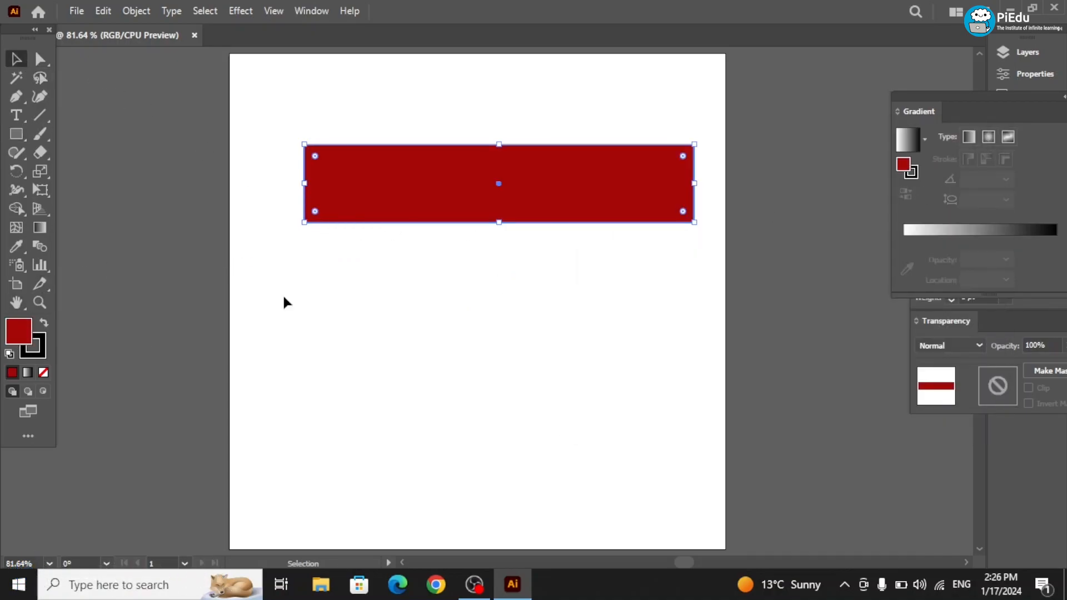
pyautogui.click(283, 296)
pyautogui.moveTo(417, 187); pyautogui.dragTo(388, 135)
pyautogui.click(389, 241)
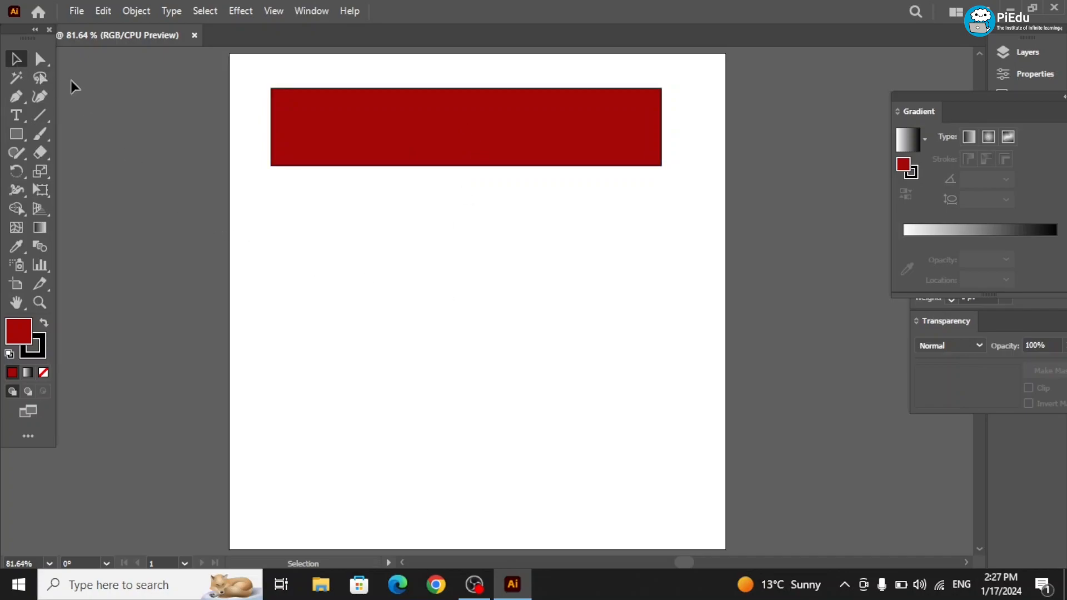
pyautogui.click(452, 151)
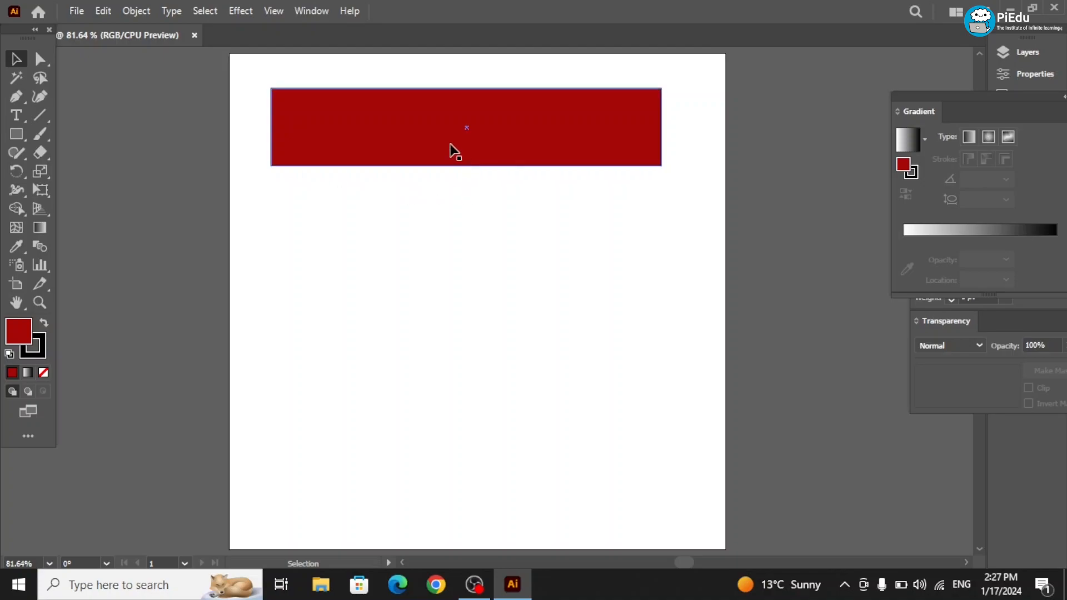
pyautogui.click(411, 122)
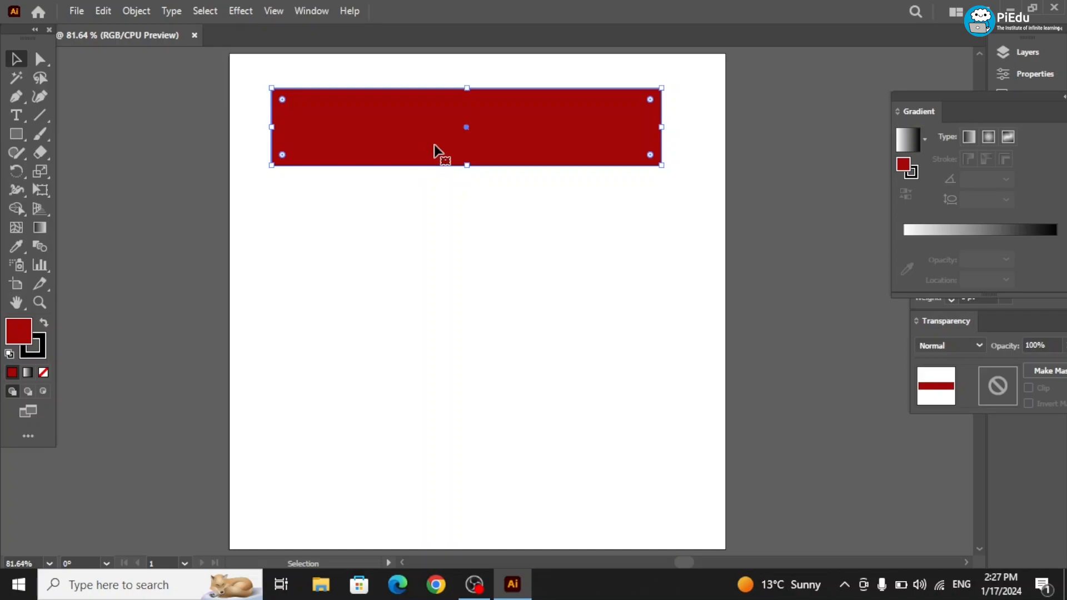
pyautogui.moveTo(441, 134); pyautogui.dragTo(439, 216)
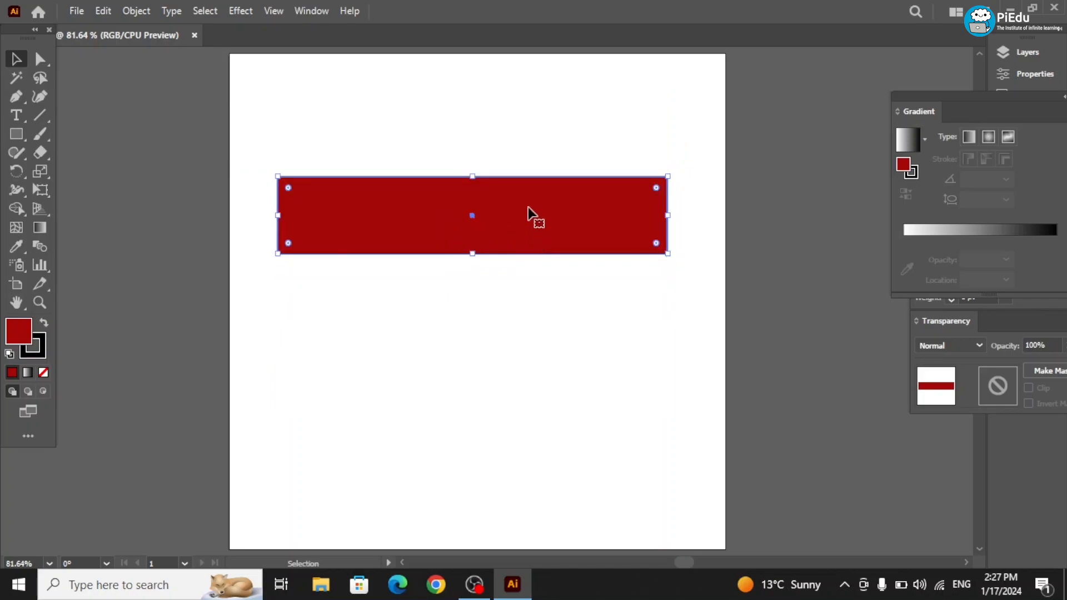
pyautogui.moveTo(532, 214); pyautogui.dragTo(546, 157)
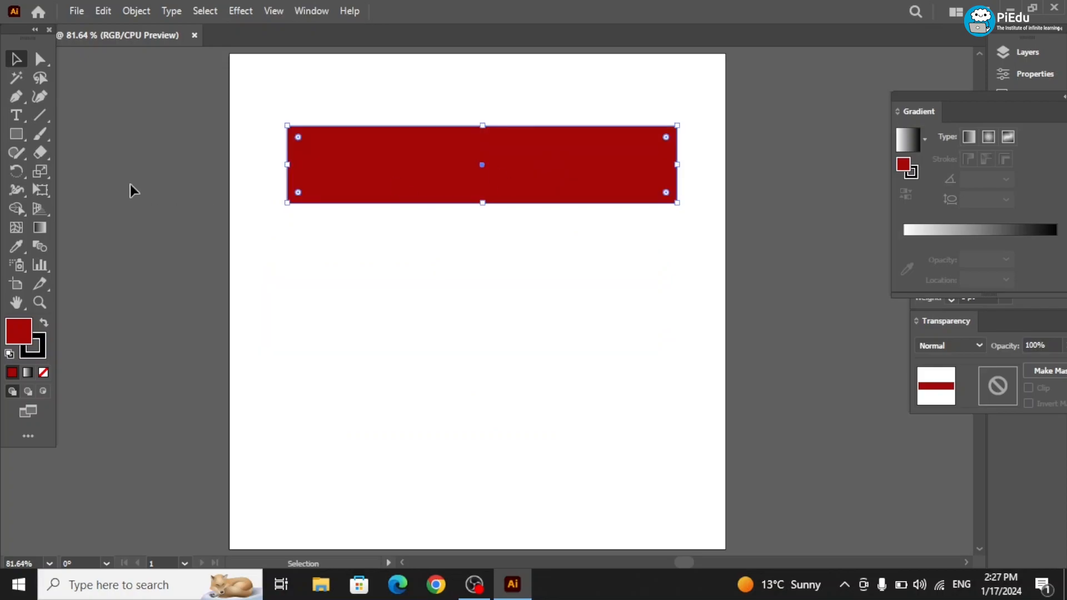
# Step: Add a two-line text list beside the artboard reading "1 : Select" and "2 : Move"
pyautogui.press('t')
pyautogui.click(175, 313)
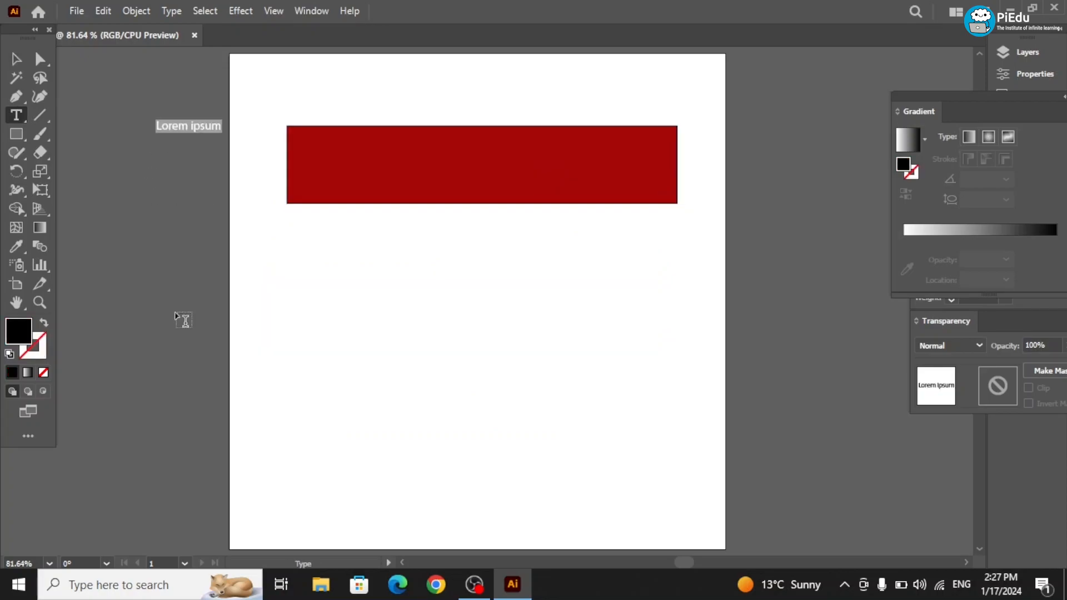
pyautogui.write('Select')
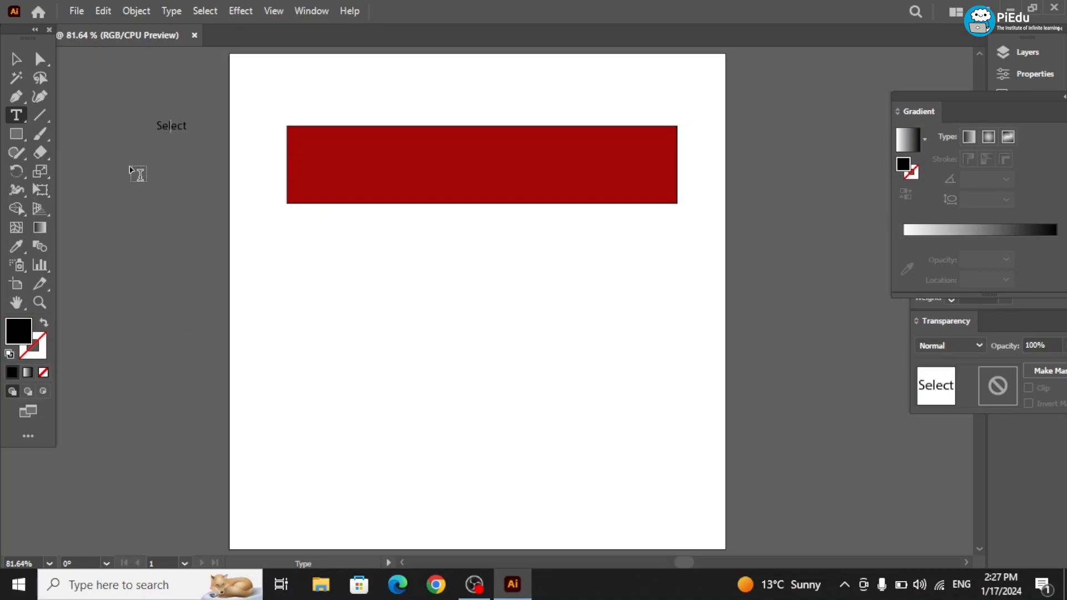
pyautogui.write('1 :')
pyautogui.press('Return')
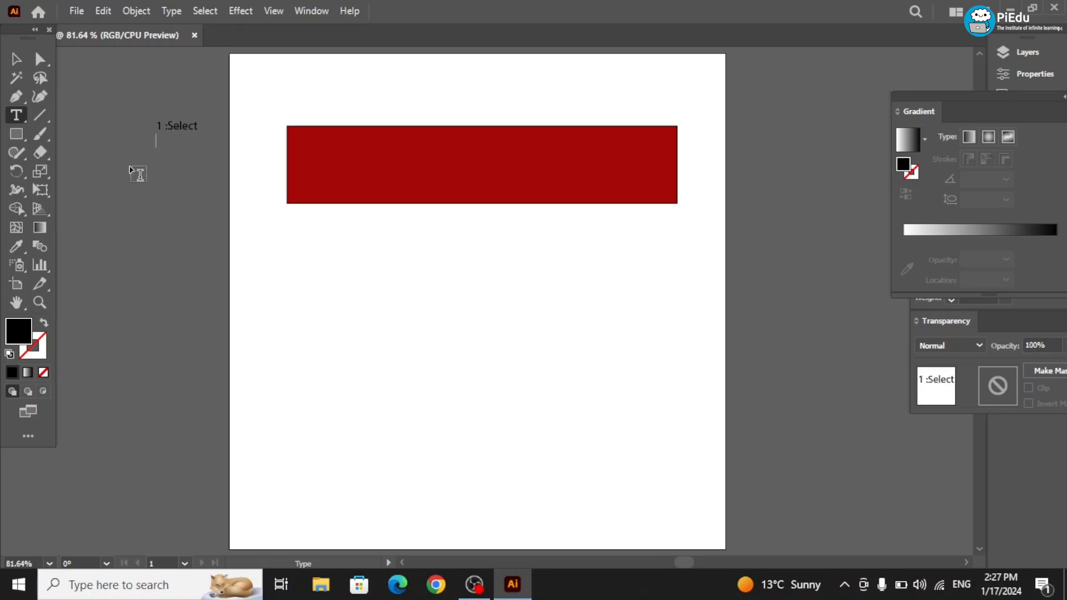
pyautogui.write('2 : Move')
pyautogui.click(171, 125)
# Step: Enlarge the text list several times over and move it off the red rectangle to the artboard's left edge
pyautogui.click(16, 59)
pyautogui.moveTo(203, 146); pyautogui.dragTo(311, 213)
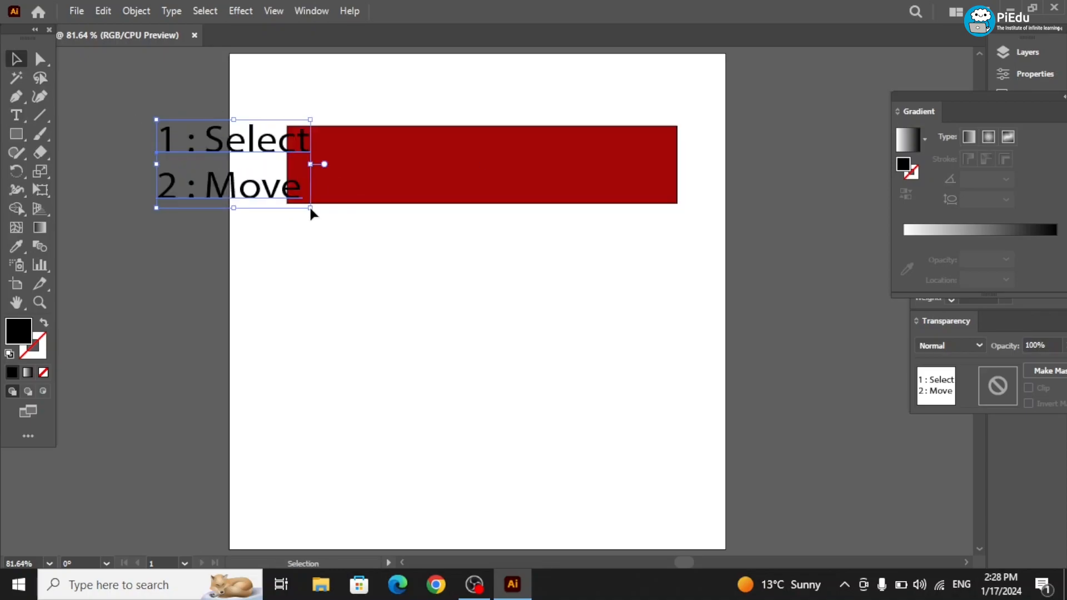
pyautogui.moveTo(271, 177); pyautogui.dragTo(194, 245)
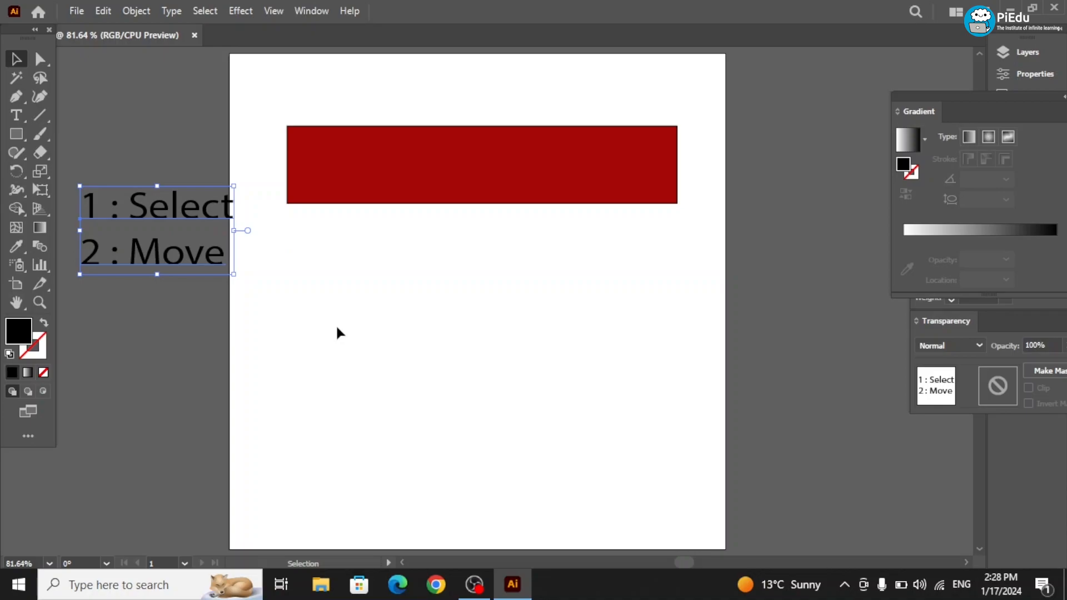
# Step: Resize the red rectangle to be taller and slightly narrower, and then reduce its height to about half
pyautogui.click(404, 166)
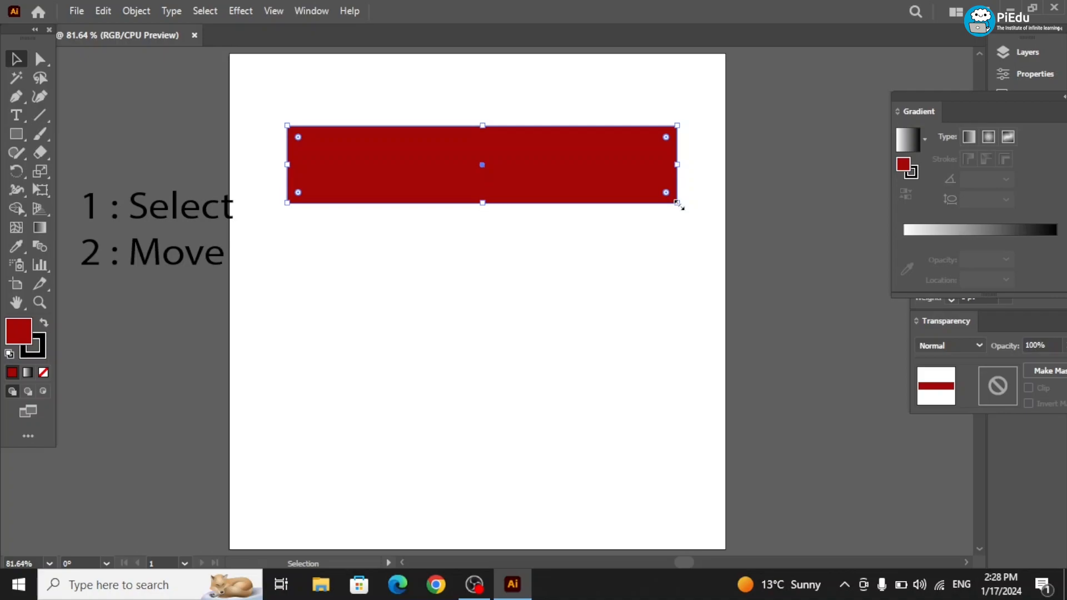
pyautogui.moveTo(678, 204); pyautogui.dragTo(654, 255)
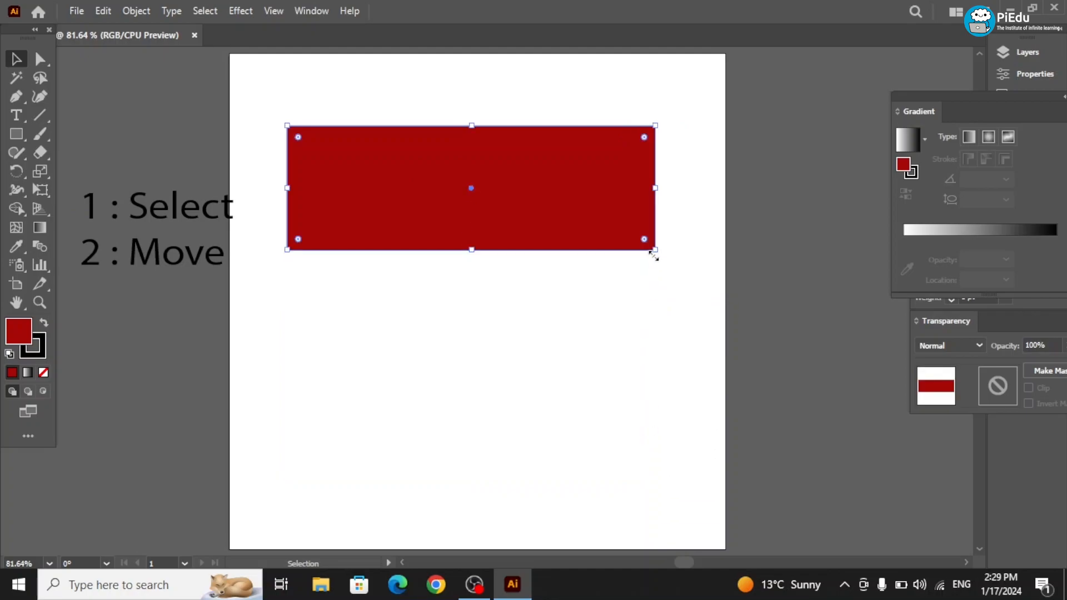
pyautogui.moveTo(472, 250); pyautogui.dragTo(472, 188)
# Step: Move the red rectangle to the artboard's upper-left area and then to the middle of the artboard
pyautogui.moveTo(550, 165); pyautogui.dragTo(491, 111)
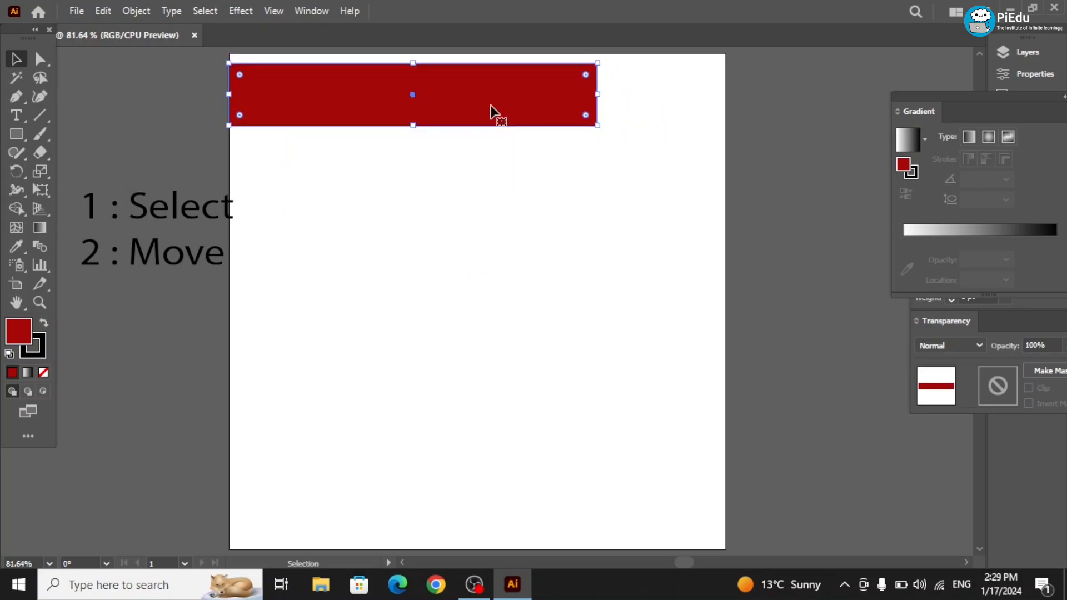
pyautogui.rightClick(492, 111)
pyautogui.click(409, 245)
pyautogui.click(409, 245)
pyautogui.moveTo(477, 89); pyautogui.dragTo(547, 278)
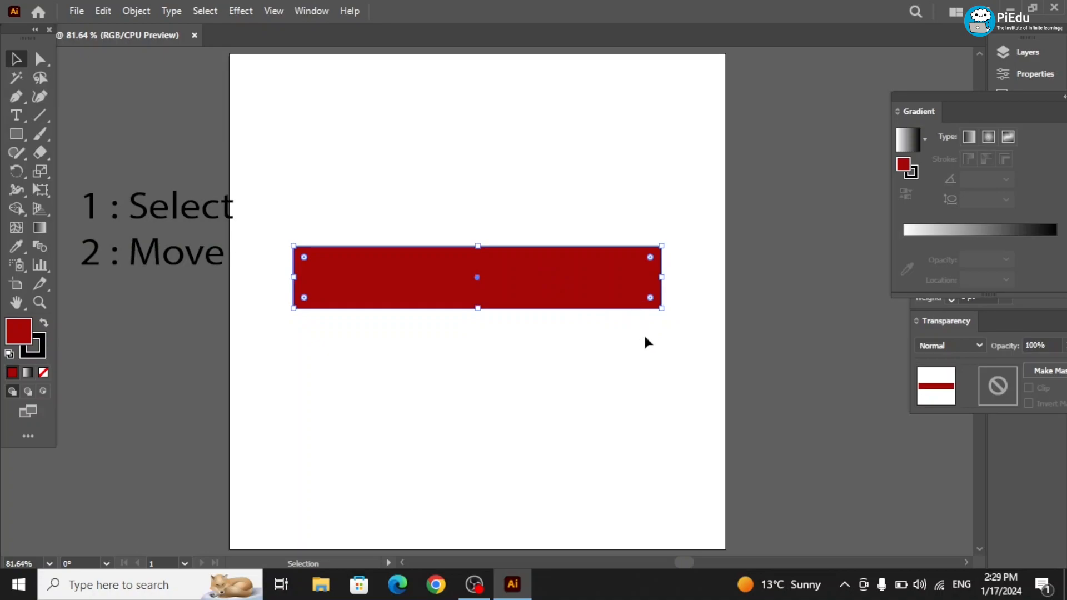
# Step: Rotate the red rectangle about its centre through several angles, leaving it slanting diagonally up to the right, and deselect it
pyautogui.click(614, 300)
pyautogui.moveTo(669, 314); pyautogui.dragTo(475, 343)
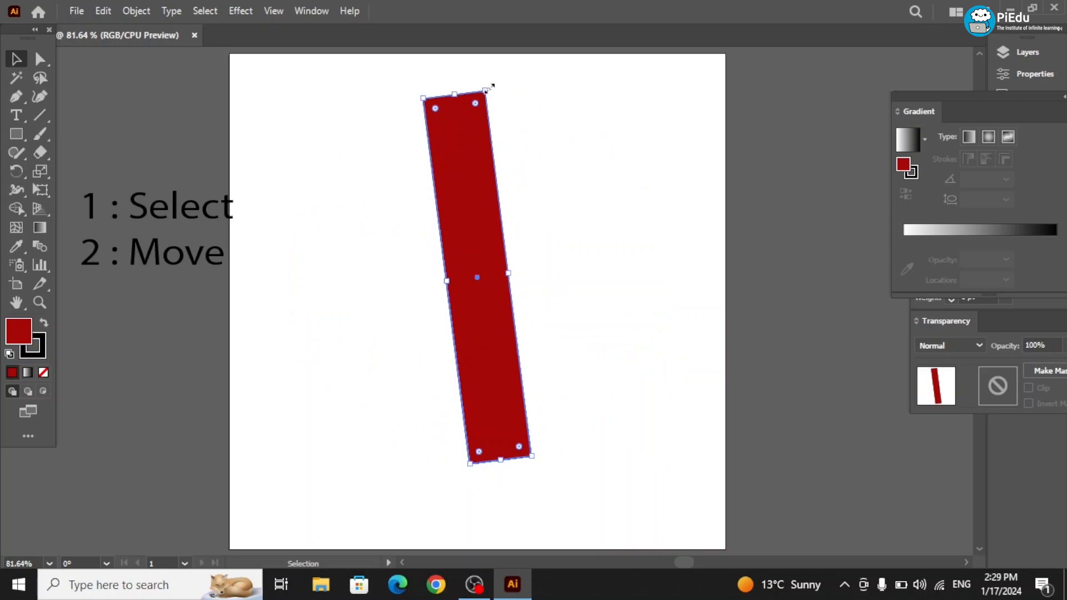
pyautogui.moveTo(488, 86); pyautogui.dragTo(406, 312)
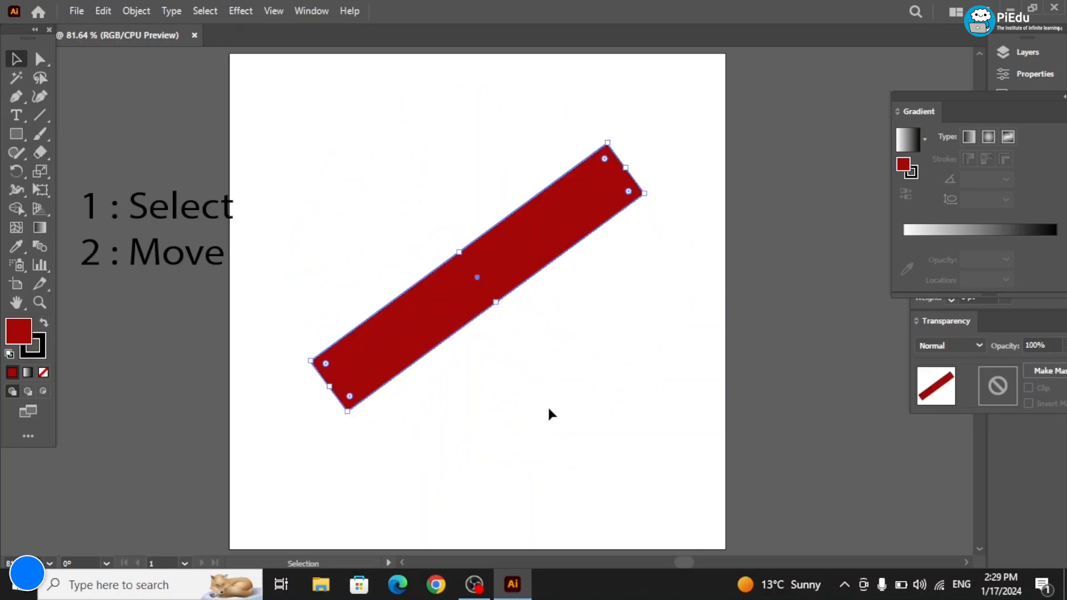
pyautogui.moveTo(706, 117); pyautogui.dragTo(254, 450)
pyautogui.click(379, 465)
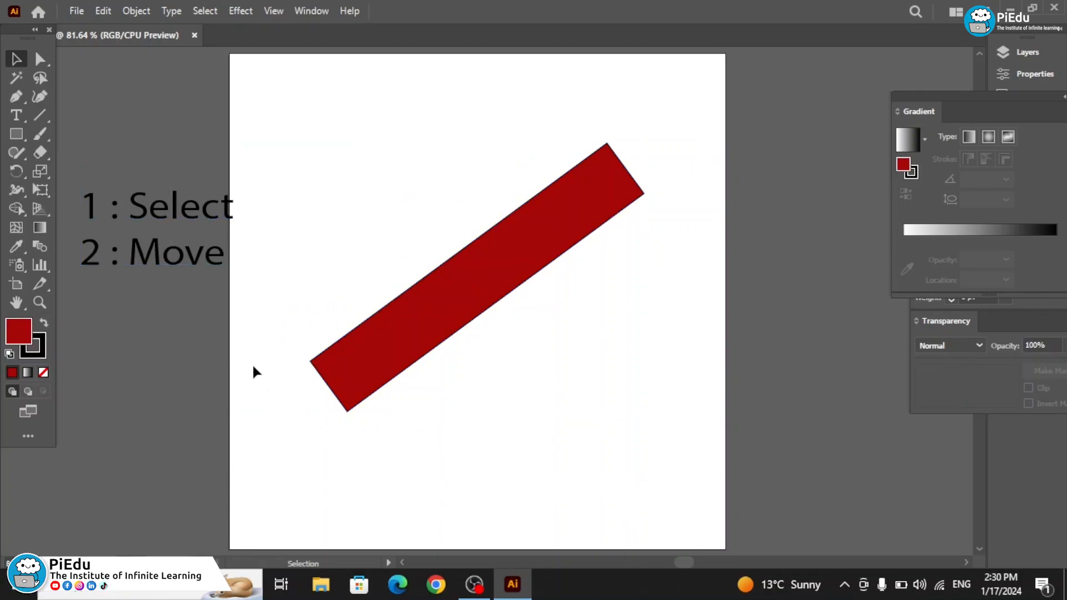
# Step: Add the lines "3 : Resize" and "4 : Rotate" to the text list and move the list upward beside the artboard
pyautogui.doubleClick(205, 253)
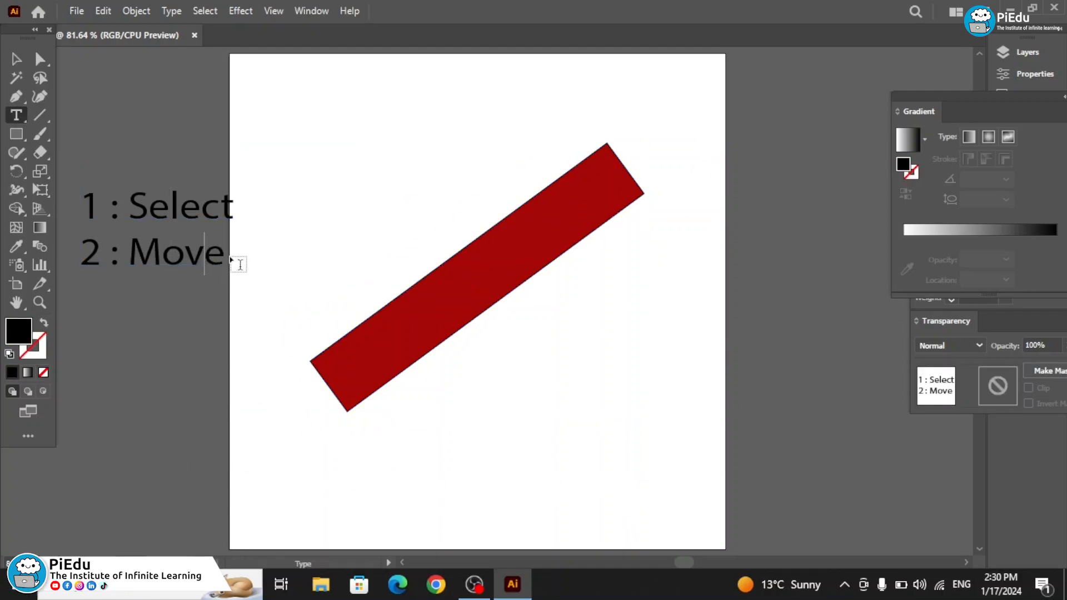
pyautogui.write('3')
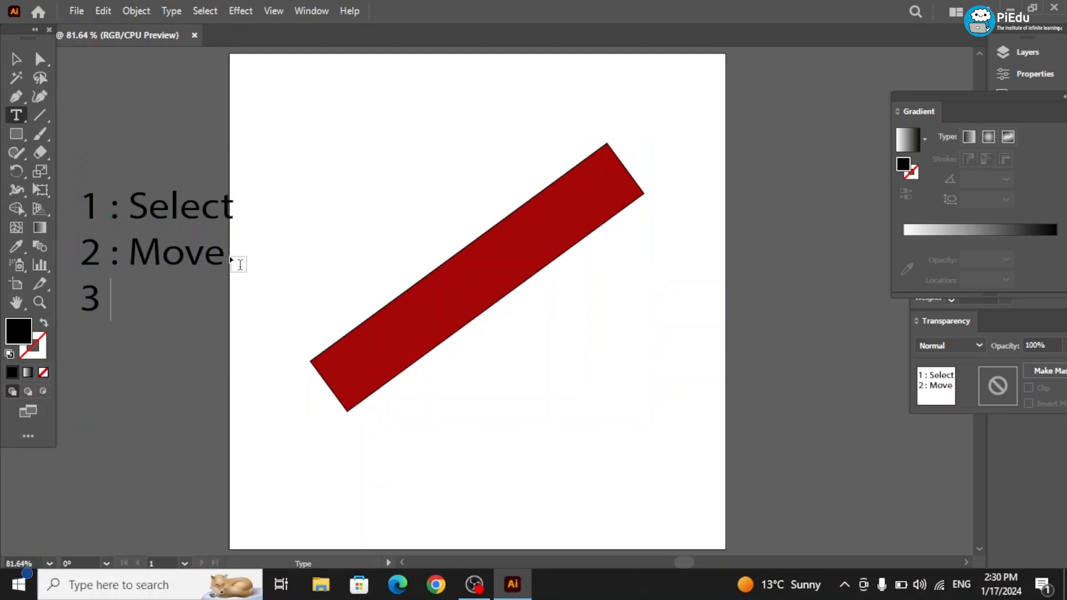
pyautogui.write(' : Resize')
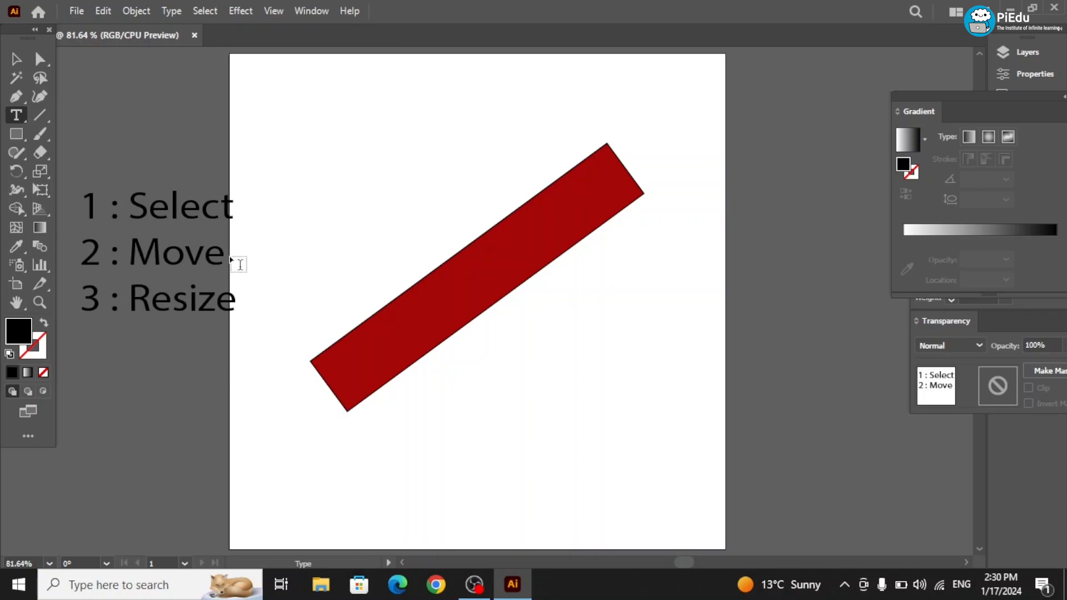
pyautogui.press('Return')
pyautogui.write('4 : ')
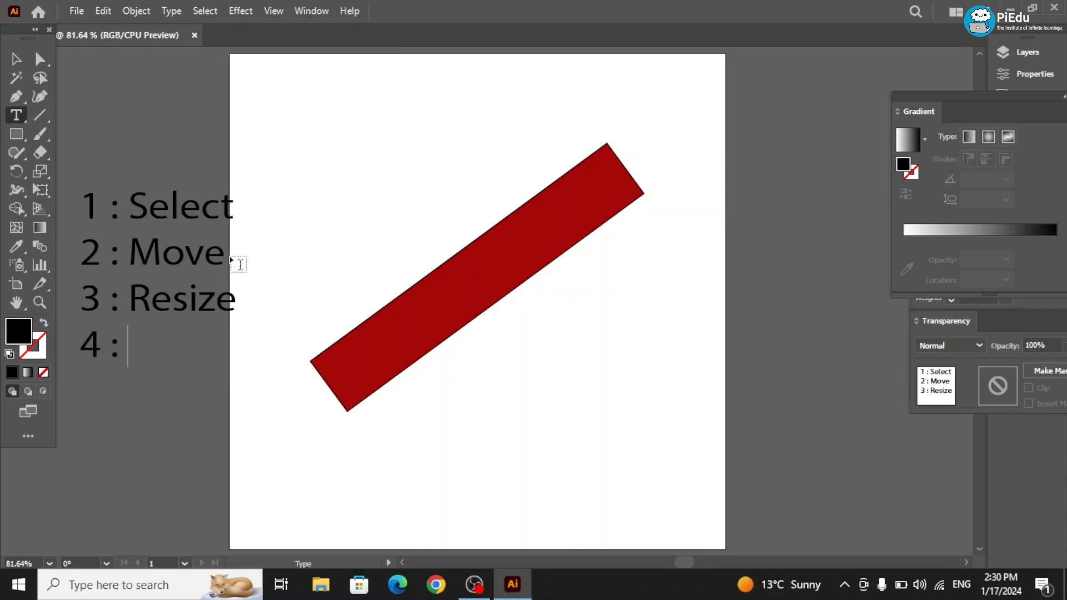
pyautogui.write('Rotate')
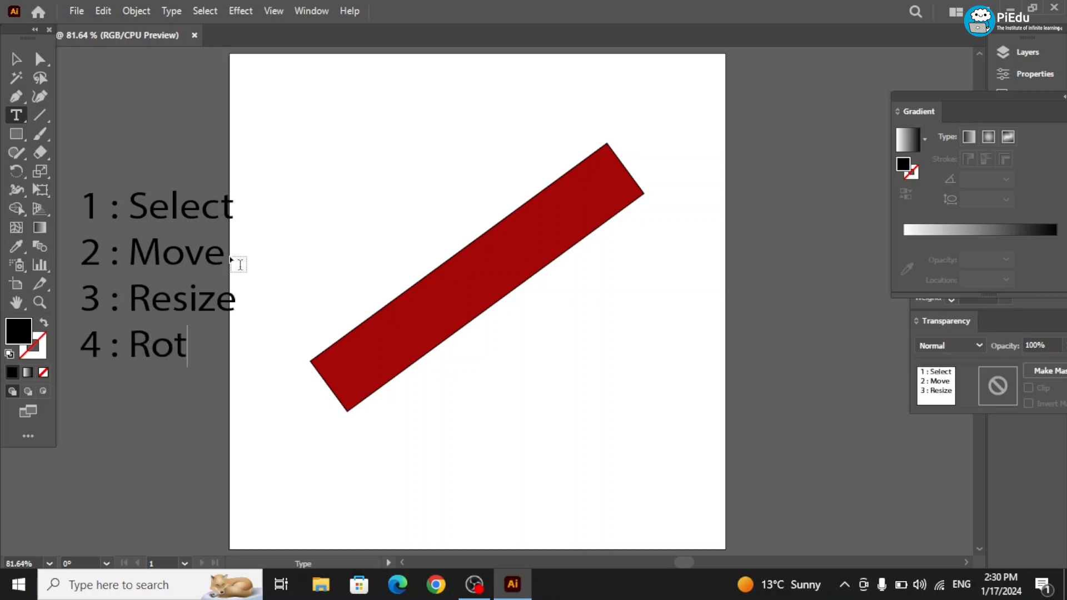
pyautogui.click(21, 63)
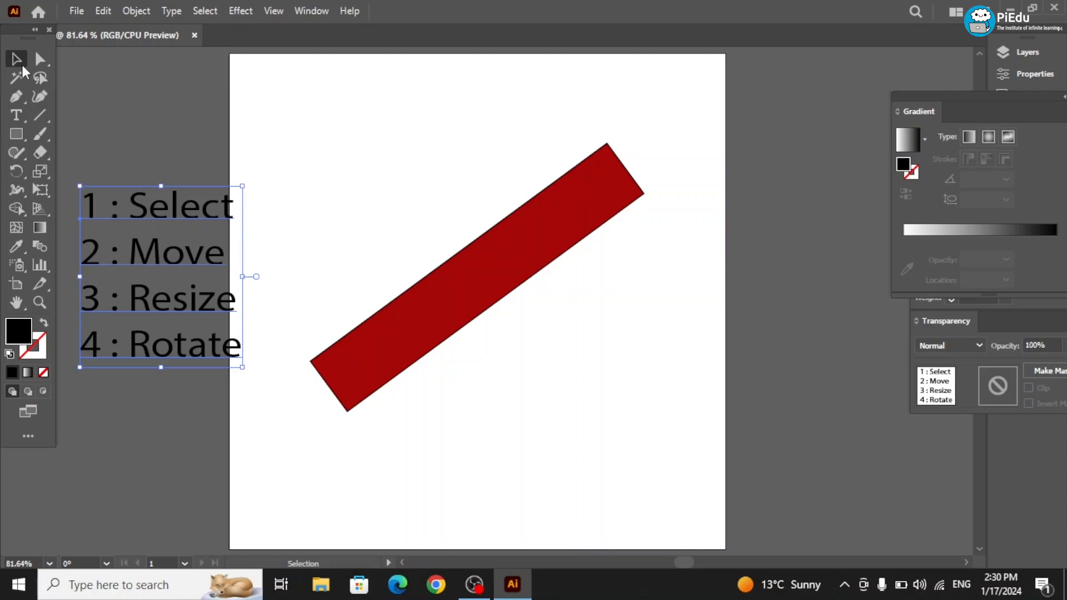
pyautogui.moveTo(169, 209); pyautogui.dragTo(192, 135)
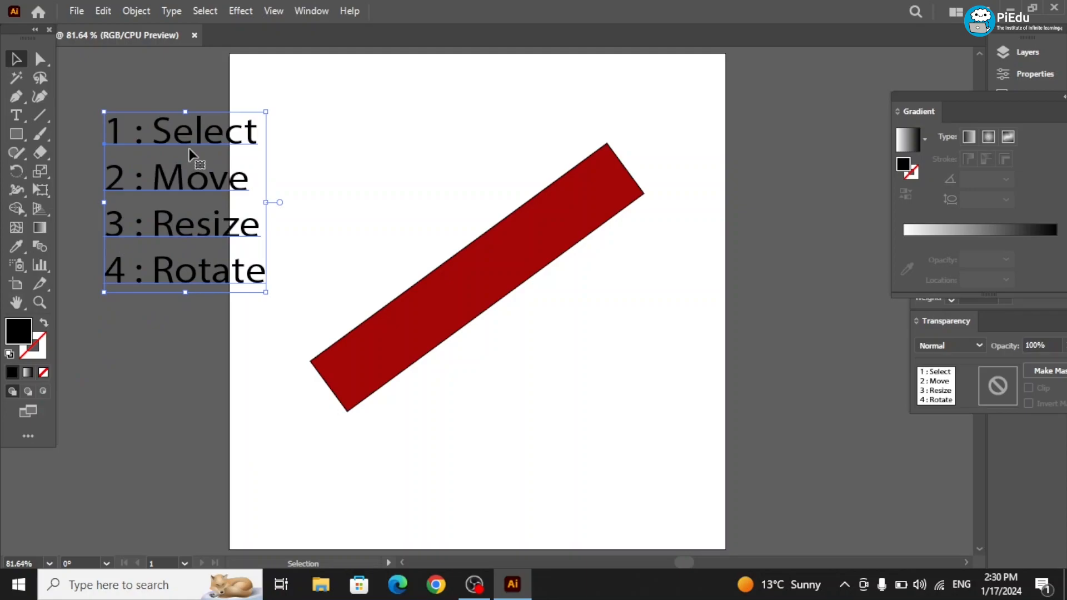
# Step: Move the slanted red rectangle up and to the right, rotate it, and delete it
pyautogui.moveTo(496, 272); pyautogui.dragTo(548, 228)
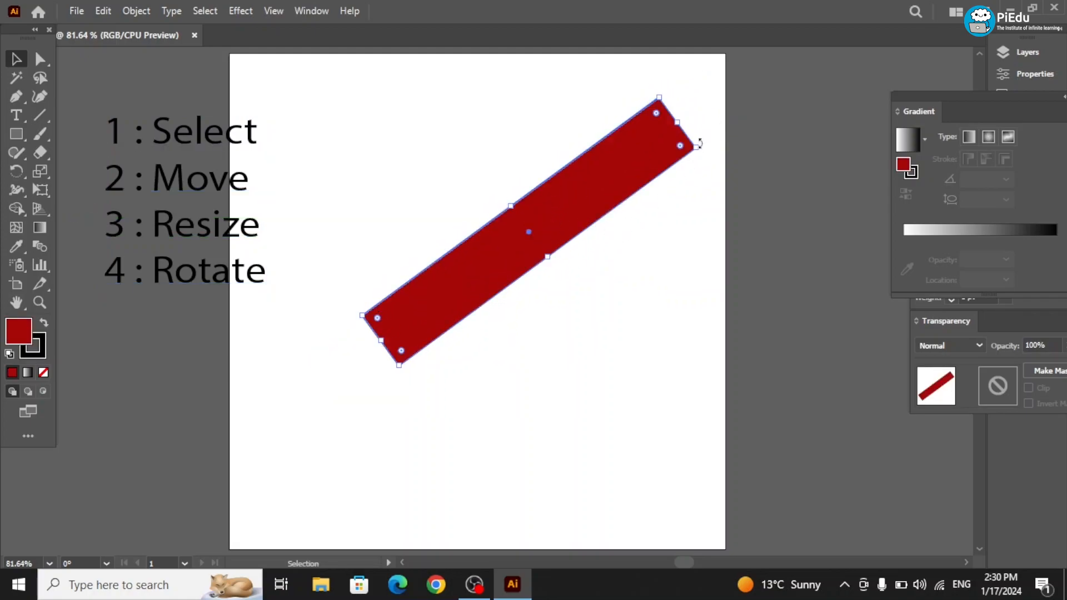
pyautogui.moveTo(699, 144); pyautogui.dragTo(708, 263)
pyautogui.press('Delete')
# Step: Draw a large red square around the middle of the artboard and move it slightly downward
pyautogui.press('m')
pyautogui.moveTo(341, 130); pyautogui.dragTo(670, 455)
pyautogui.press('v')
pyautogui.click(816, 415)
pyautogui.click(554, 316)
pyautogui.moveTo(437, 222); pyautogui.dragTo(438, 248)
pyautogui.hscroll(-2, 457, 235)
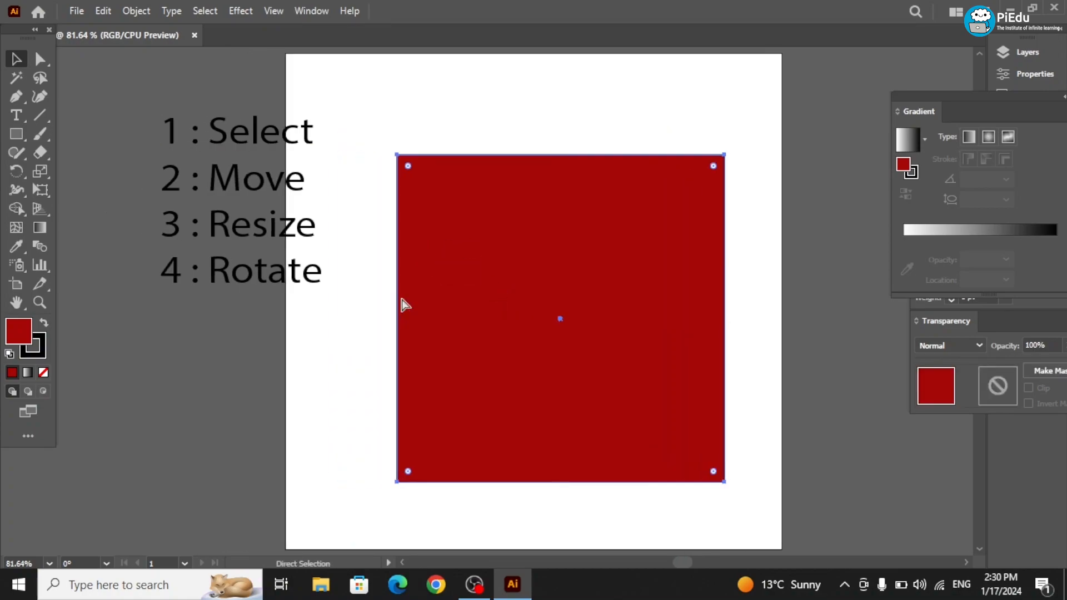
# Step: Examine the corner widget inside the red square's upper-left corner up close
pyautogui.hotkey('ctrl', '+')
pyautogui.hotkey('ctrl', '+')
pyautogui.scroll(8, 401, 299)
pyautogui.hscroll(-7, 401, 299)
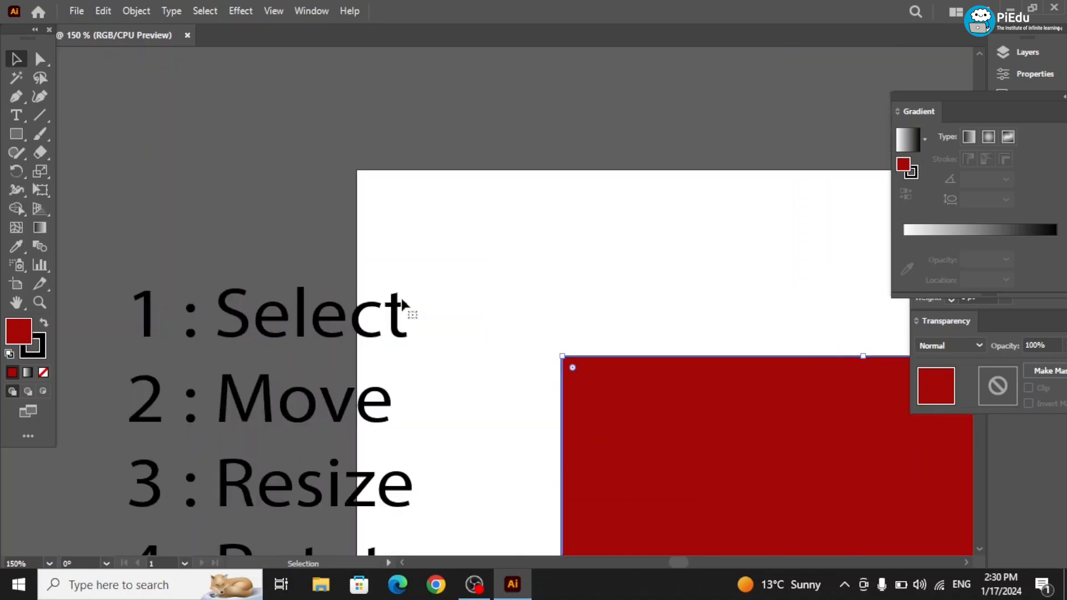
pyautogui.hotkey('ctrl', '+')
pyautogui.press('v')
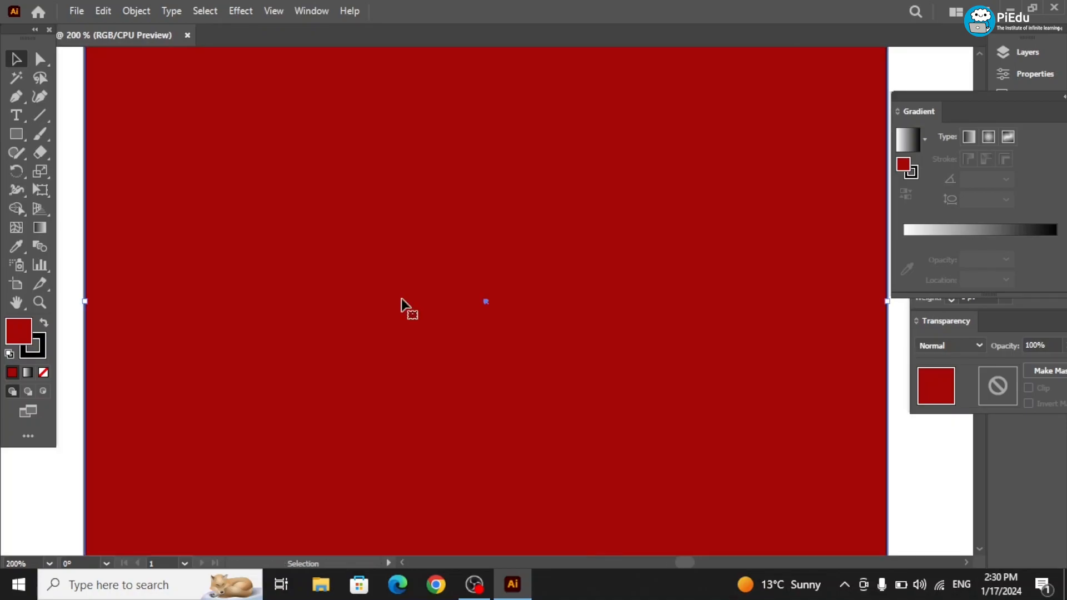
pyautogui.scroll(2, 400, 300)
pyautogui.hscroll(-5, 401, 300)
pyautogui.scroll(2, 395, 309)
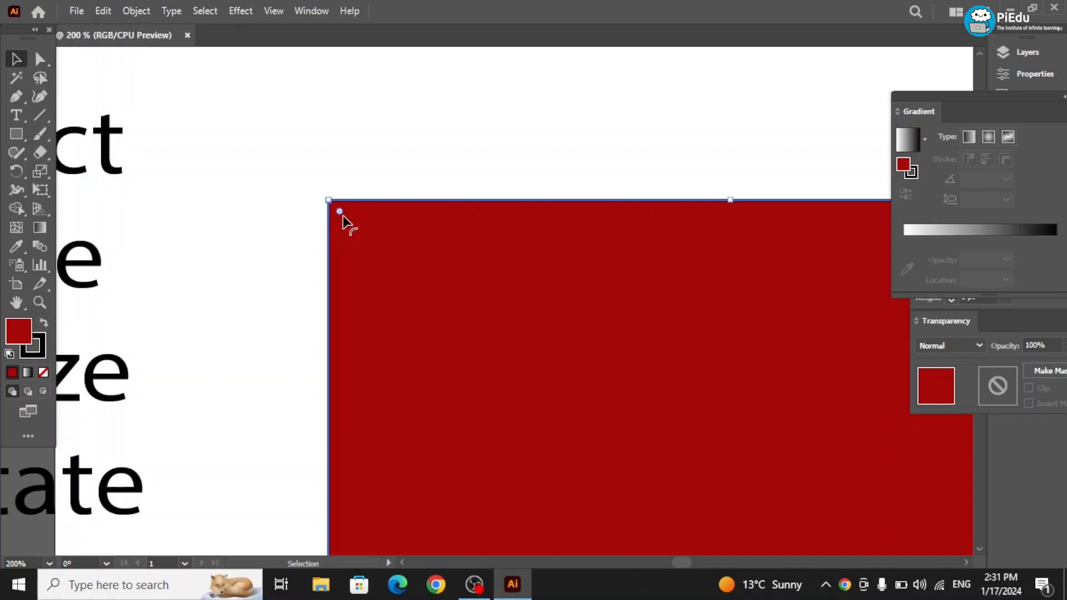
pyautogui.hotkey('ctrl', '1')
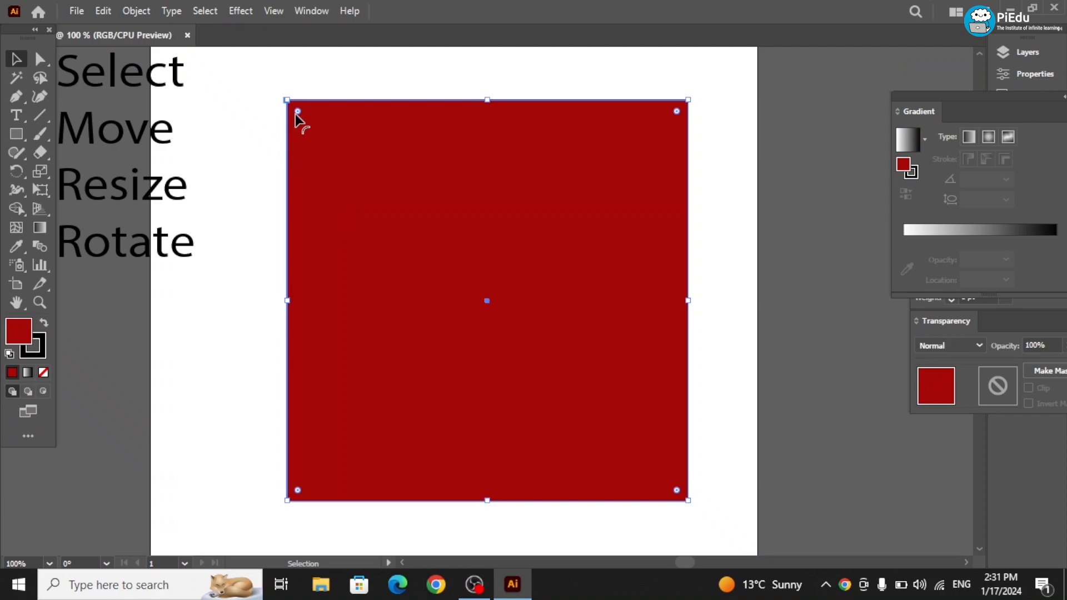
# Step: Try rounding the red square's corners all the way into a circle twice, undoing the rounding each time
pyautogui.moveTo(298, 111); pyautogui.dragTo(681, 420)
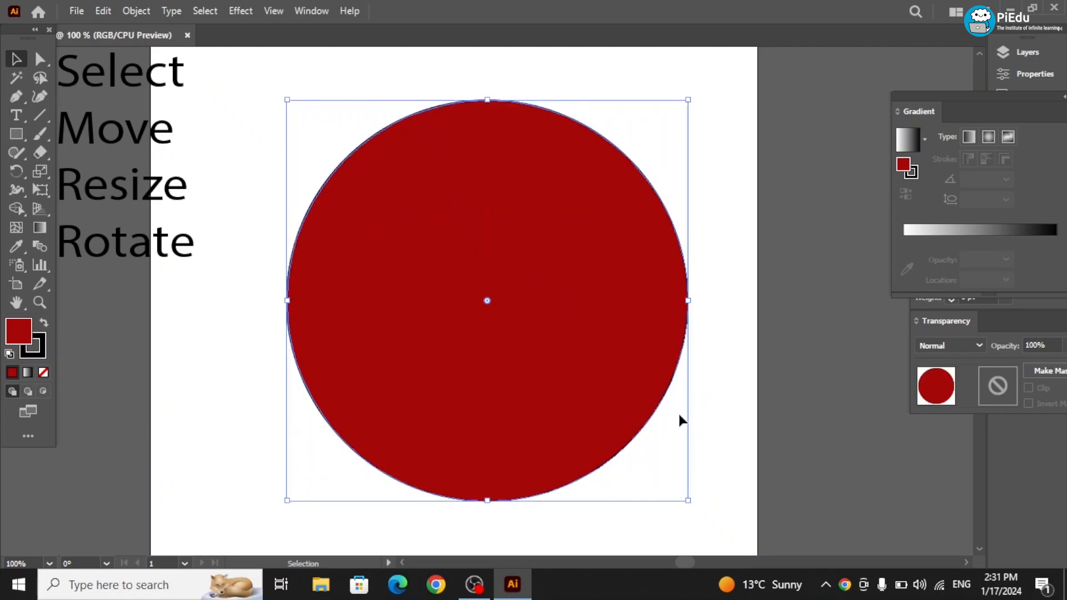
pyautogui.click(740, 375)
pyautogui.press('a')
pyautogui.hotkey('ctrl', 'z')
pyautogui.hotkey('ctrl', 'z')
pyautogui.press('v')
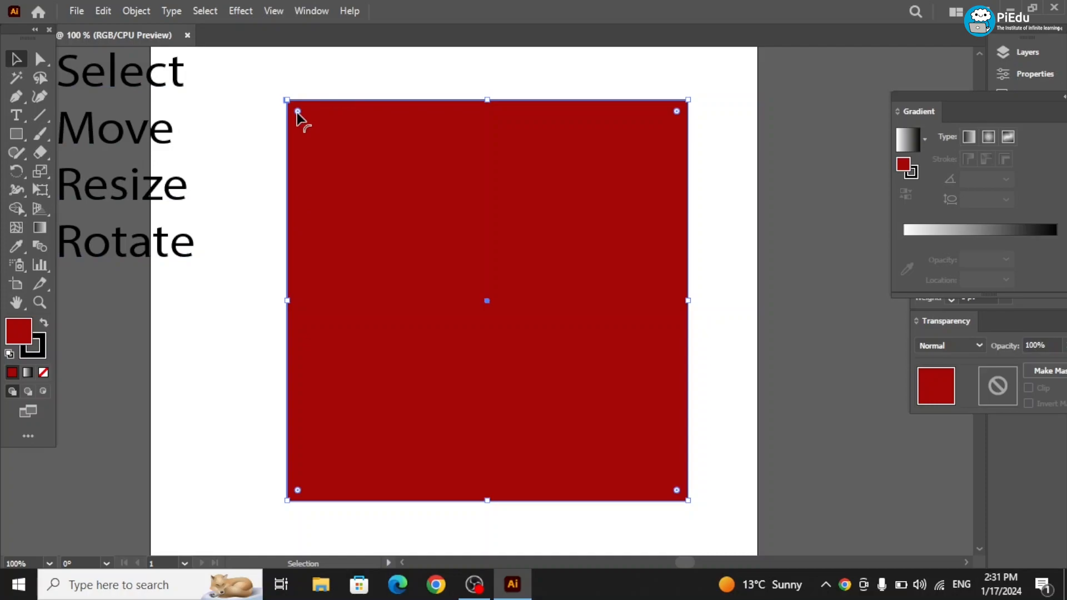
pyautogui.moveTo(297, 112); pyautogui.dragTo(564, 409)
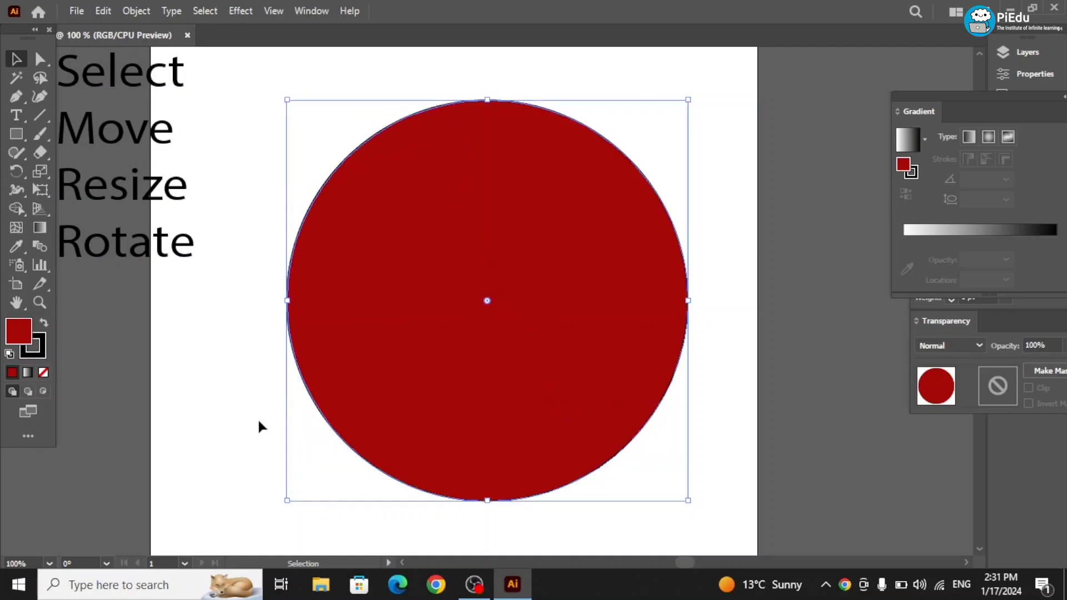
pyautogui.click(209, 422)
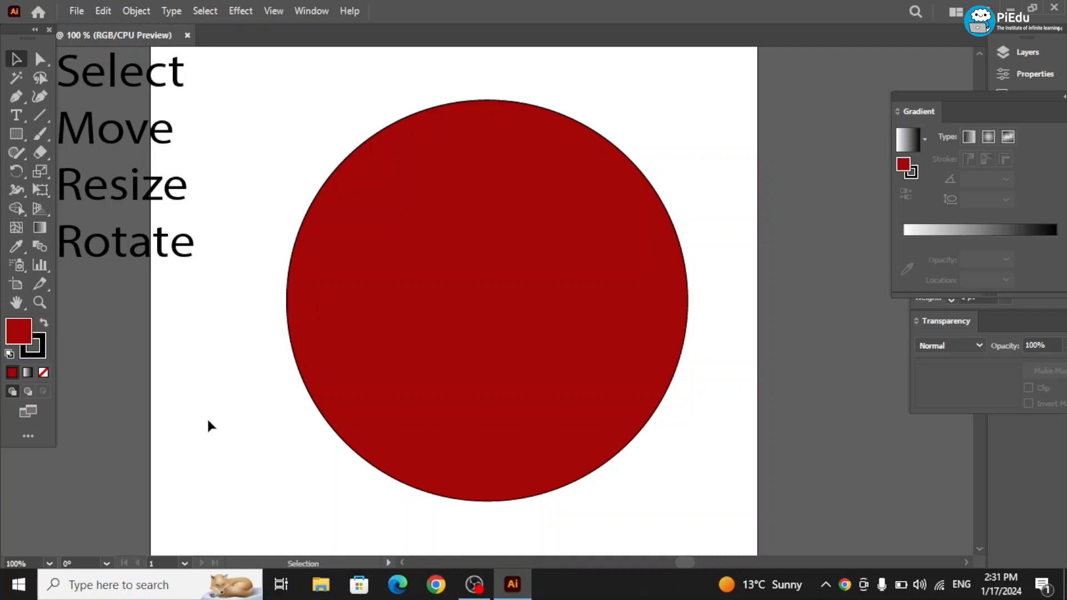
pyautogui.press('a')
pyautogui.hotkey('ctrl', 'z')
# Step: Round all four corners of the red square slightly and deselect it
pyautogui.click(245, 407)
pyautogui.click(301, 348)
pyautogui.moveTo(299, 113); pyautogui.dragTo(311, 123)
pyautogui.click(205, 341)
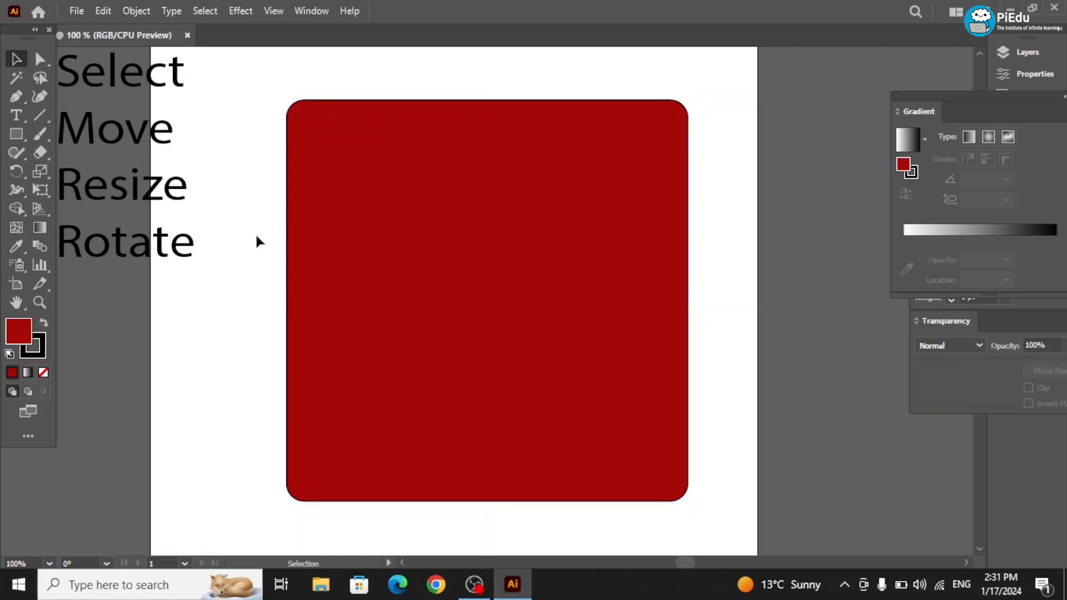
# Step: Increase the rounding of the red square's corners a little more with the Selection tool
pyautogui.click(309, 140)
pyautogui.moveTo(304, 119); pyautogui.dragTo(327, 139)
pyautogui.click(209, 394)
pyautogui.moveTo(435, 357)
pyautogui.mouseDown()
pyautogui.moveTo(428, 338)
pyautogui.moveTo(434, 357)
pyautogui.mouseUp()
pyautogui.click(745, 306)
pyautogui.moveTo(578, 320)
pyautogui.mouseDown()
pyautogui.moveTo(553, 321)
pyautogui.moveTo(579, 327)
pyautogui.mouseUp()
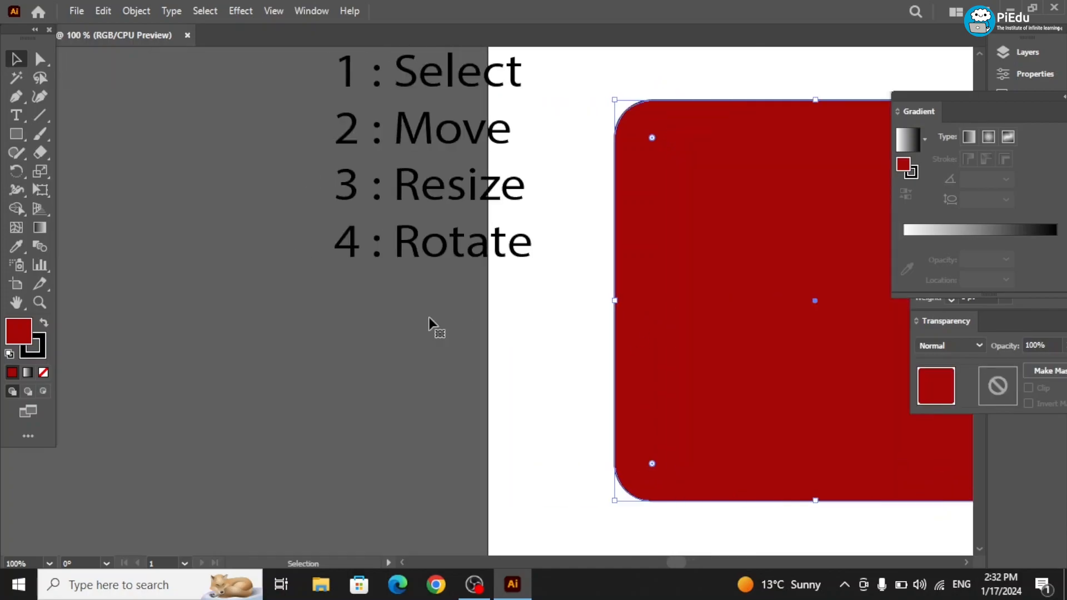
# Step: Add the line "5 : Corner round" below "4 : Rotate" in the text list
pyautogui.hscroll(5, 430, 323)
pyautogui.tripleClick(362, 249)
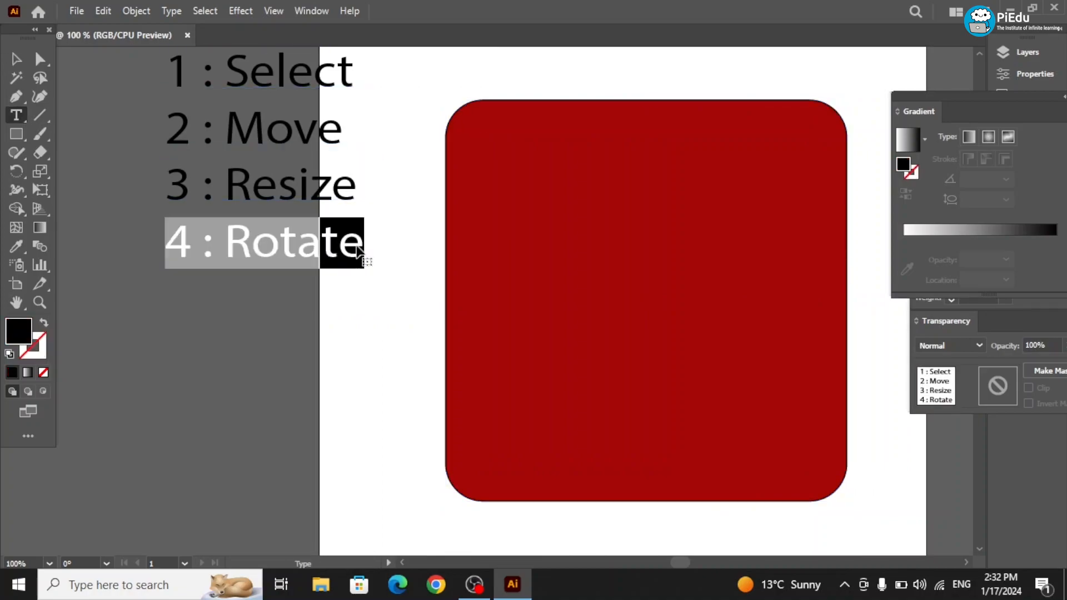
pyautogui.click(360, 249)
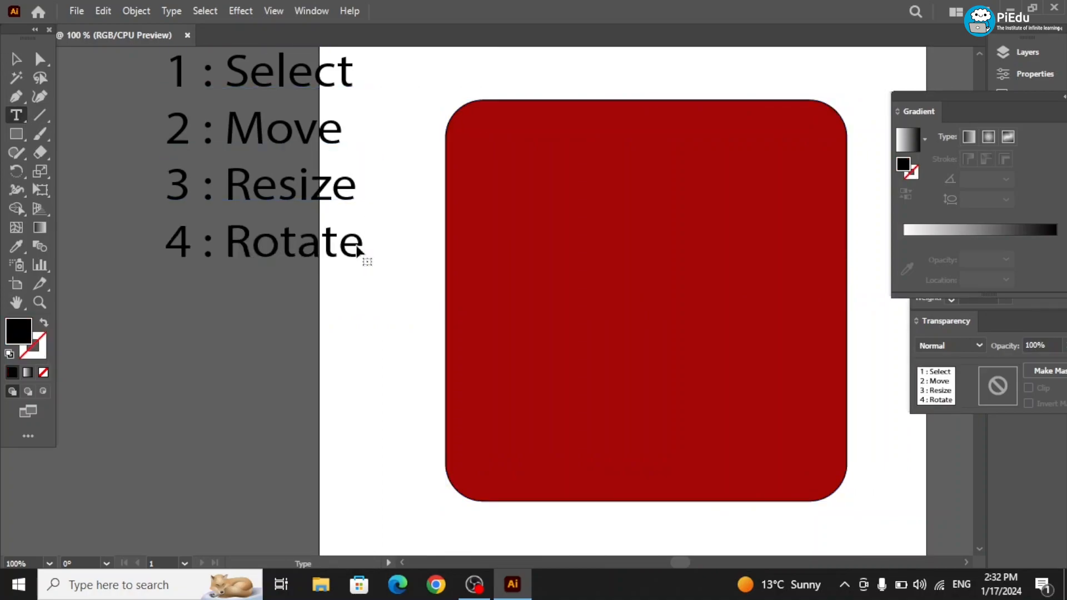
pyautogui.press('Return')
pyautogui.write('5 ')
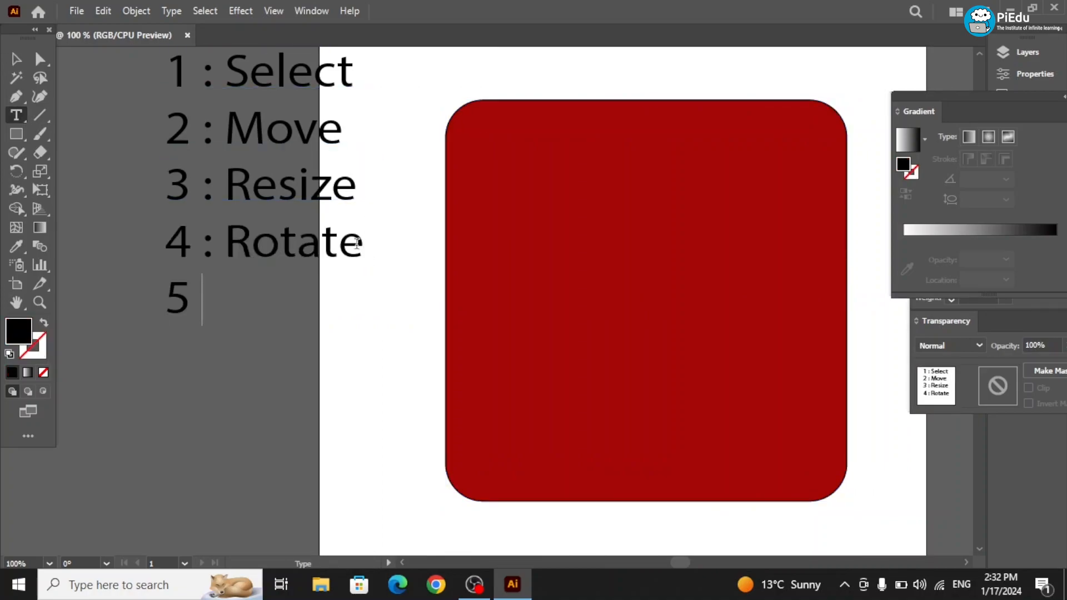
pyautogui.write(': round')
pyautogui.press('Left')
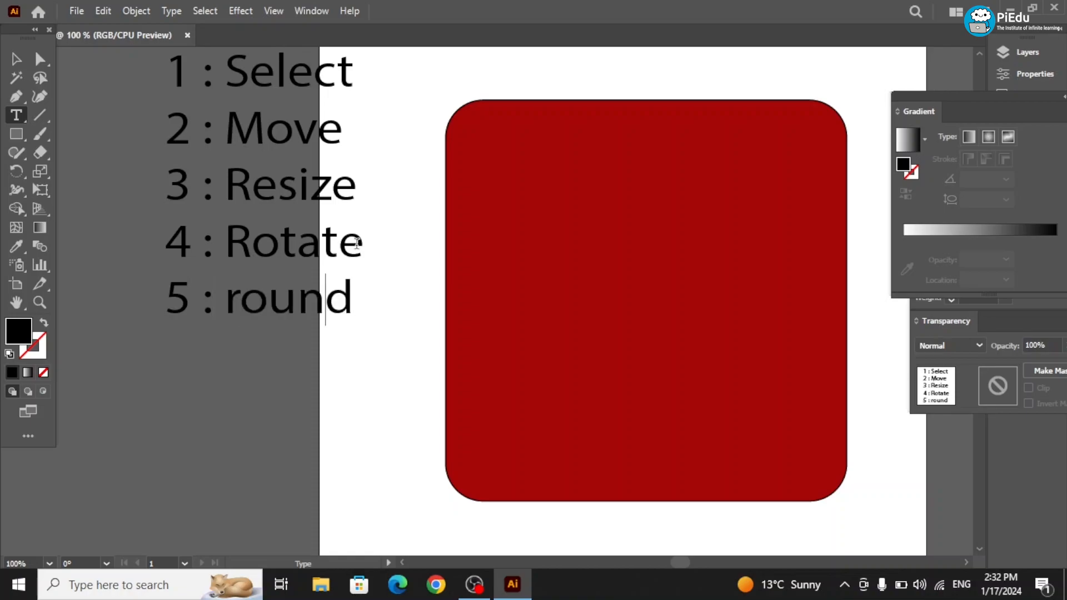
pyautogui.press('Right')
pyautogui.press('BackSpace')
pyautogui.press('BackSpace')
pyautogui.press('BackSpace')
pyautogui.press('BackSpace')
pyautogui.press('BackSpace')
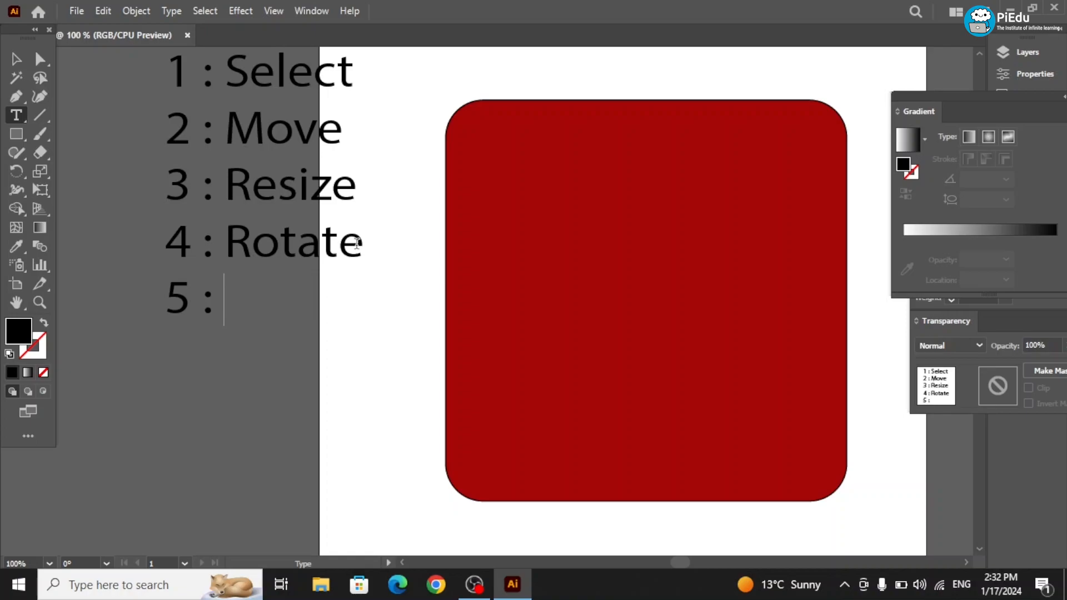
pyautogui.write('Corner round')
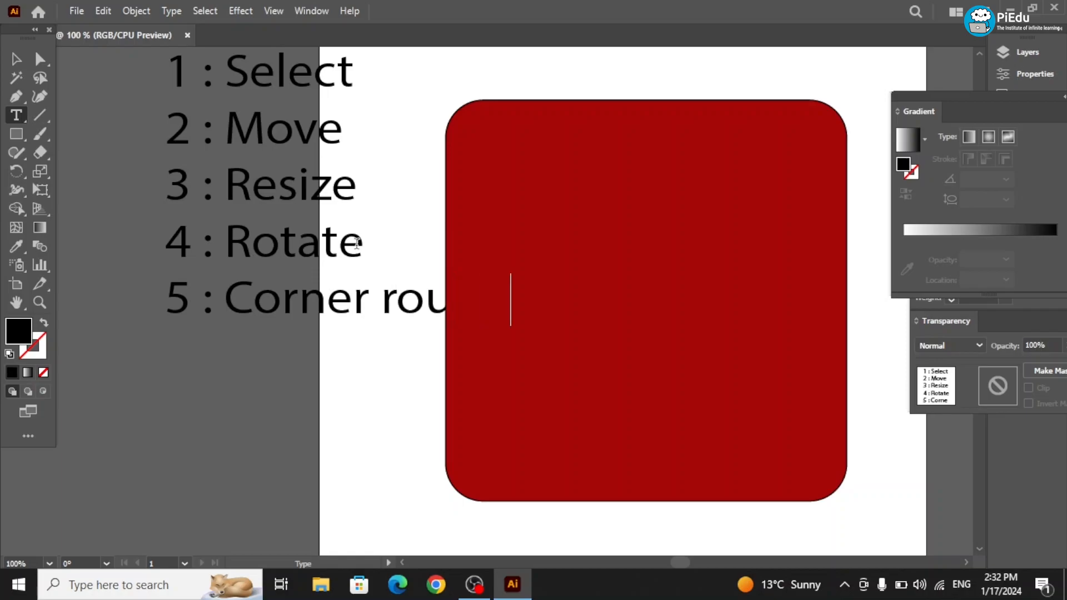
# Step: Move the five-line text list left and slightly down, clear of the red square
pyautogui.click(16, 59)
pyautogui.moveTo(240, 183); pyautogui.dragTo(158, 234)
pyautogui.click(199, 416)
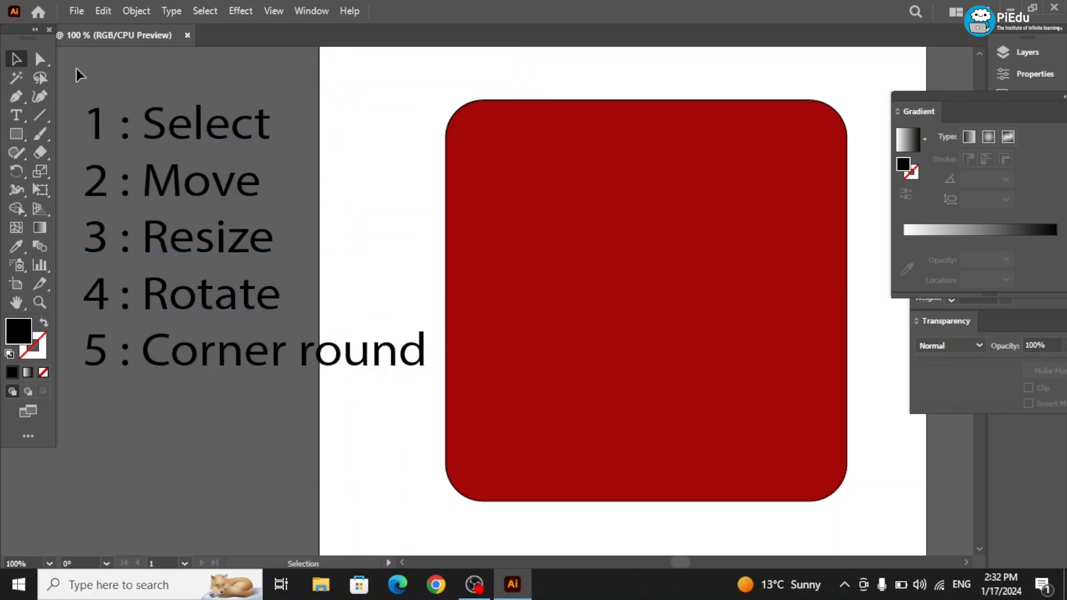
pyautogui.click(288, 382)
pyautogui.moveTo(378, 354); pyautogui.dragTo(376, 353)
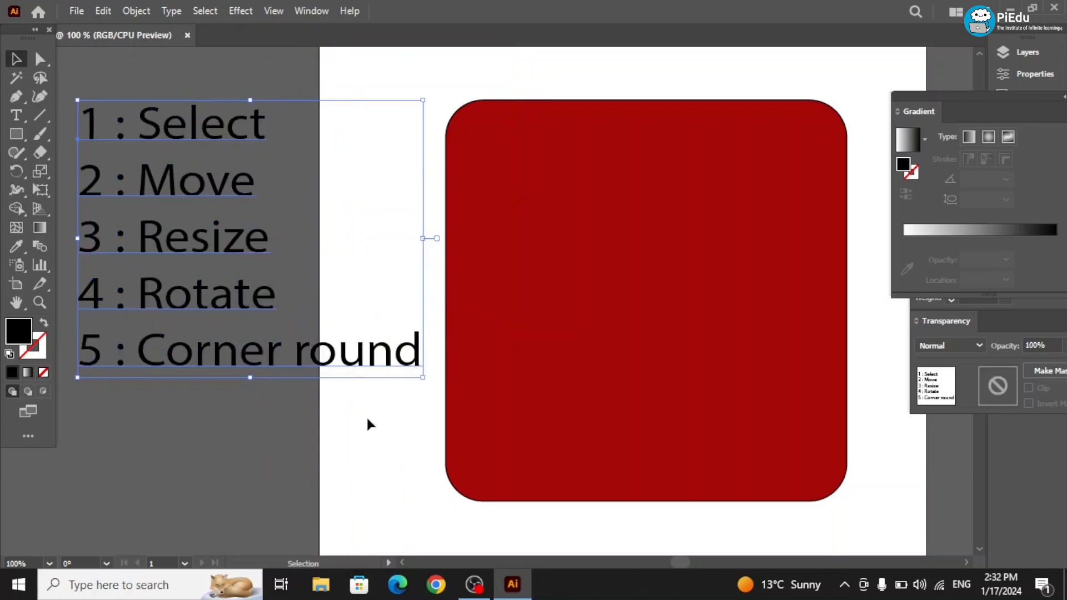
# Step: Delete the rounded red square and shrink the text list so it fits beside the artboard
pyautogui.click(606, 331)
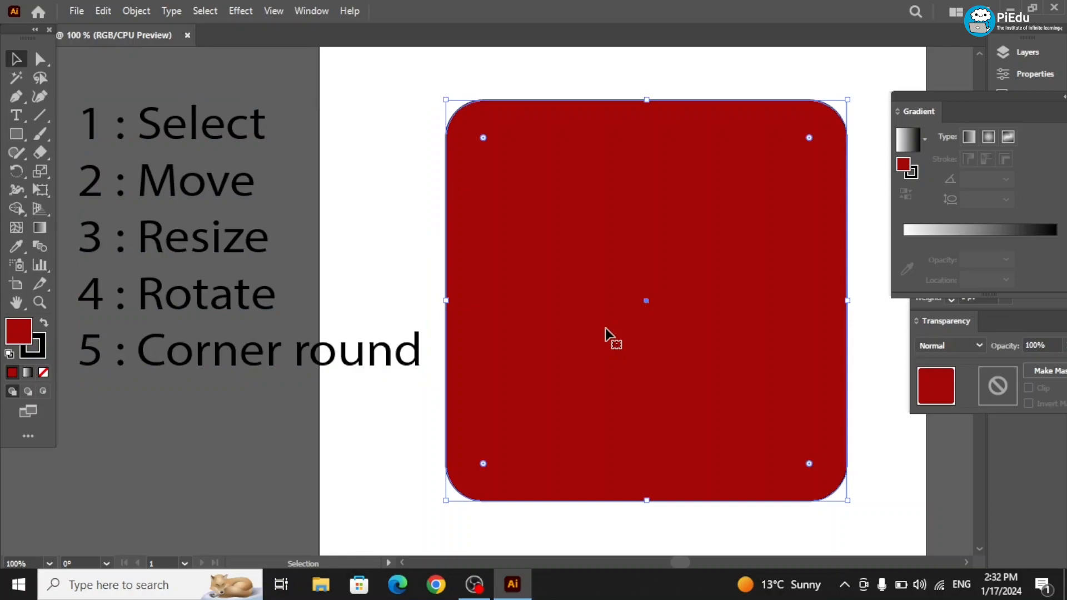
pyautogui.press('Delete')
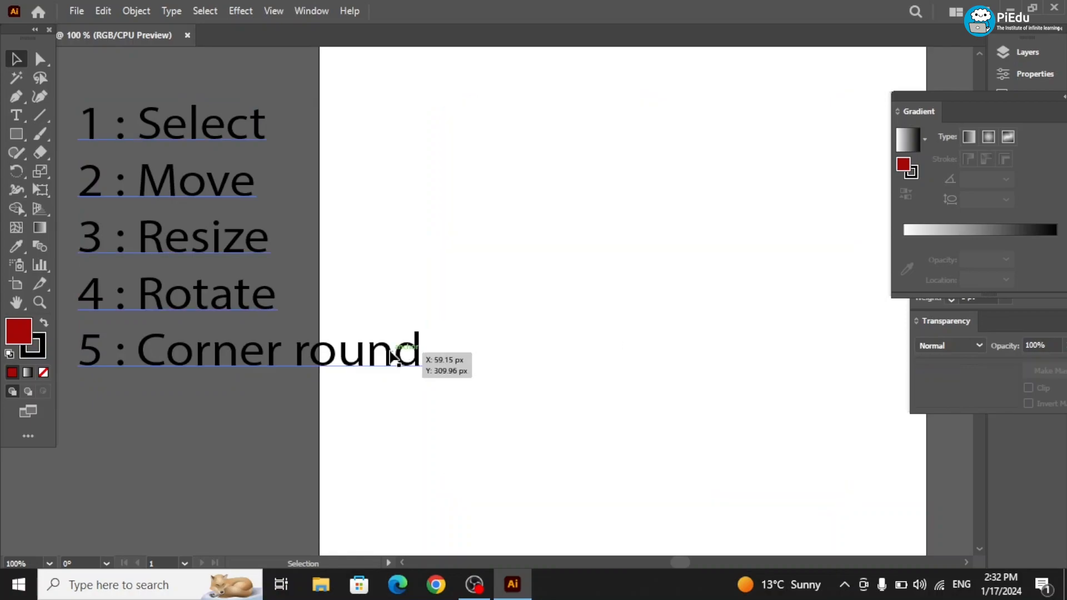
pyautogui.click(396, 356)
pyautogui.moveTo(425, 374); pyautogui.dragTo(293, 244)
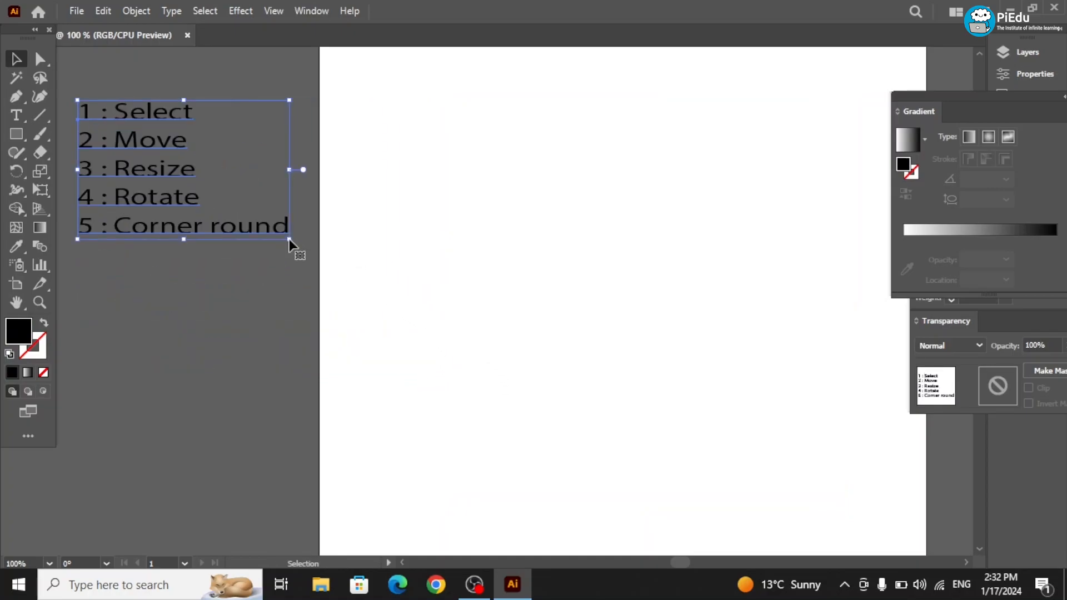
pyautogui.click(221, 315)
# Step: Draw a small black rectangle in the artboard's upper-left corner
pyautogui.click(16, 134)
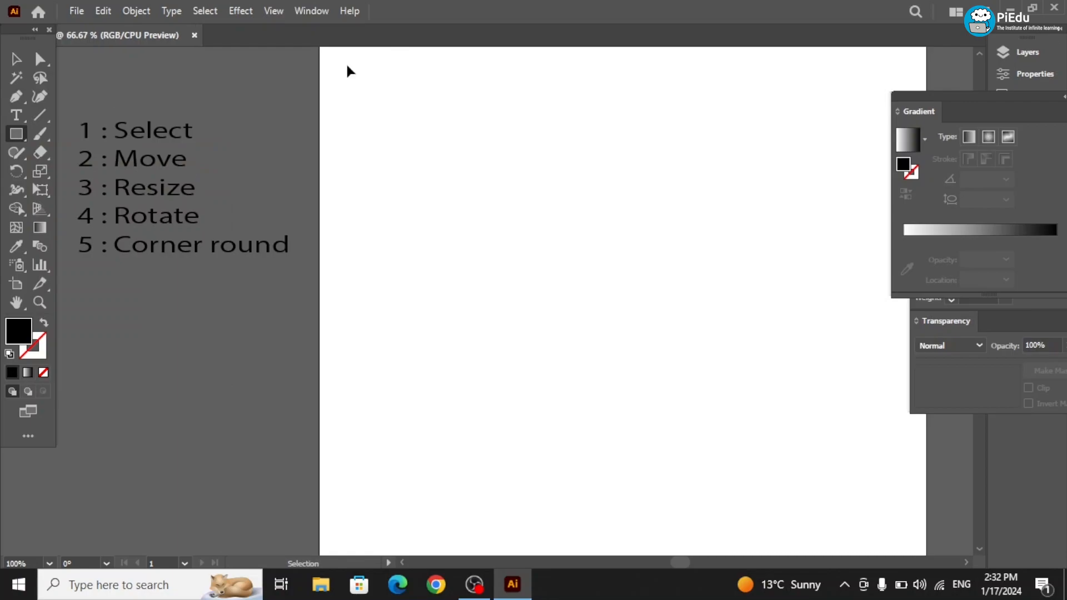
pyautogui.hotkey('ctrl', '-')
pyautogui.hotkey('ctrl', '0')
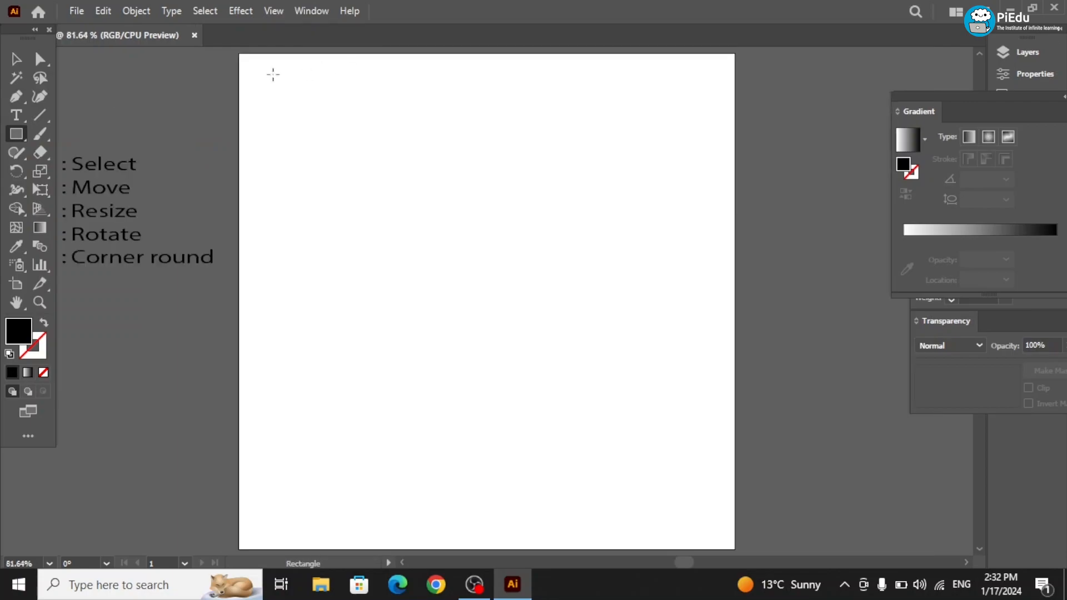
pyautogui.moveTo(252, 62); pyautogui.dragTo(323, 123)
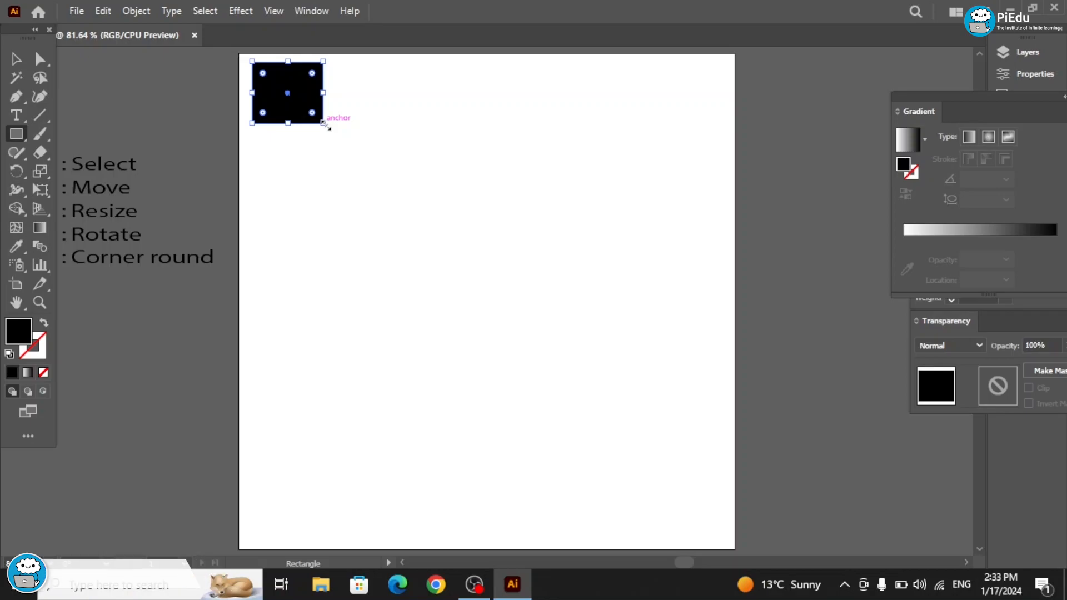
# Step: Place a pasted copy of the black rectangle level with the original on its right, and delete that copy
pyautogui.hotkey('ctrl', 'v')
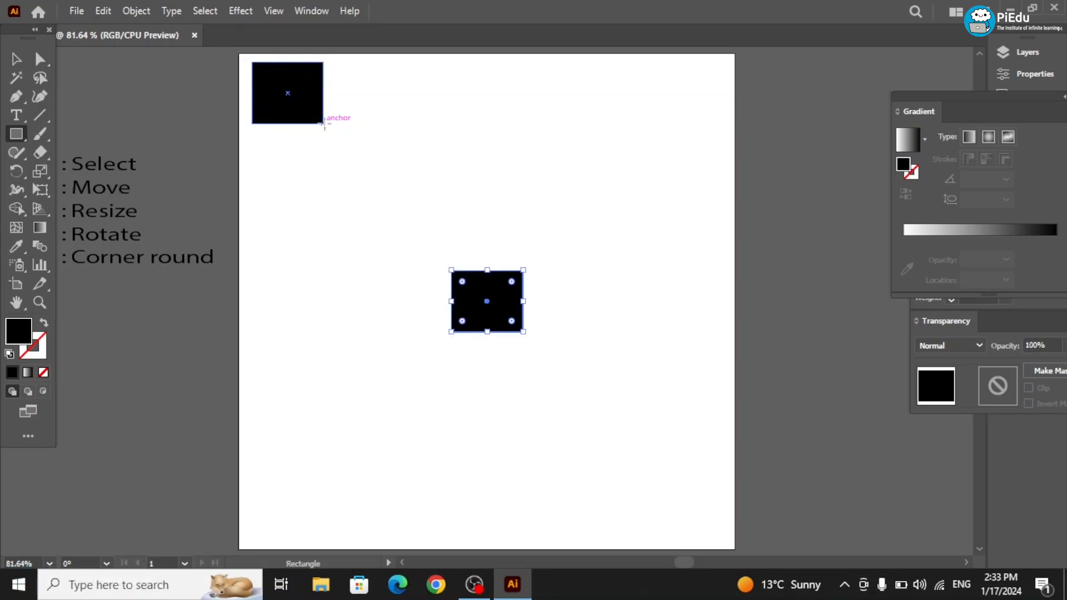
pyautogui.press('v')
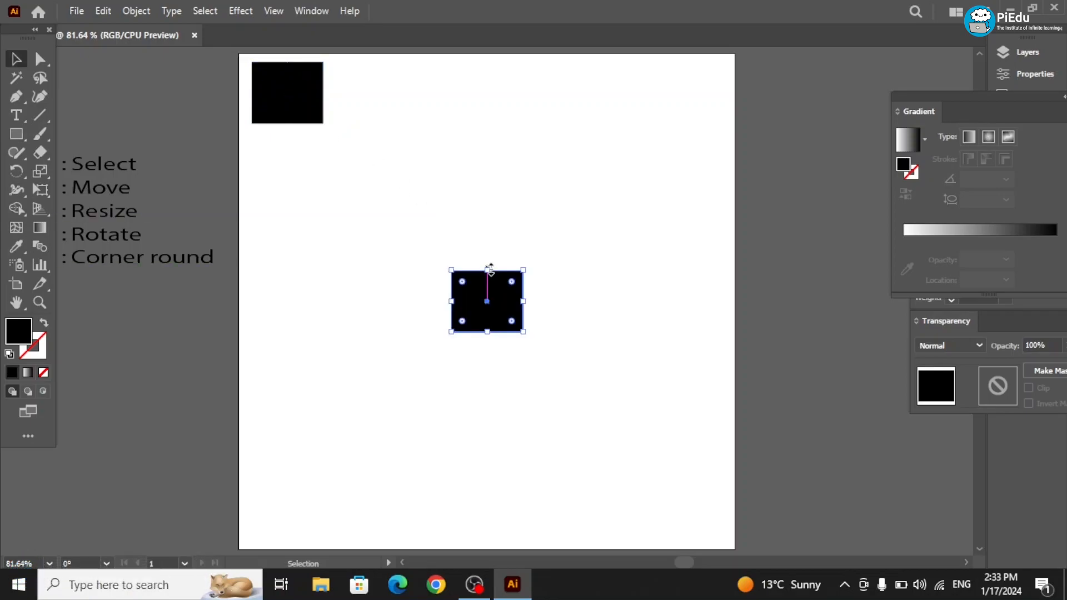
pyautogui.click(566, 305)
pyautogui.moveTo(491, 309); pyautogui.dragTo(403, 98)
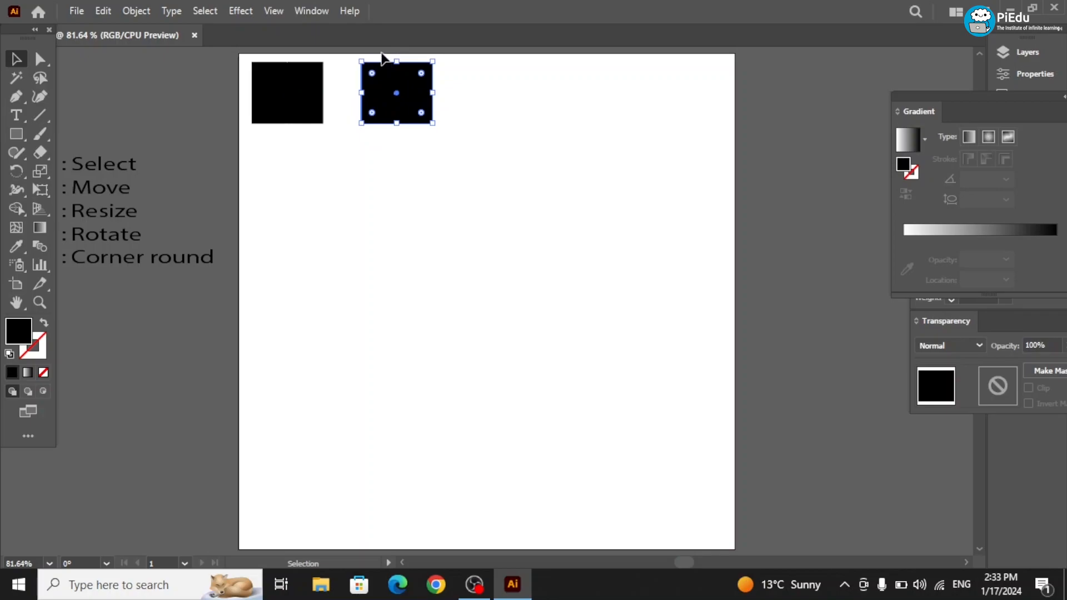
pyautogui.click(391, 138)
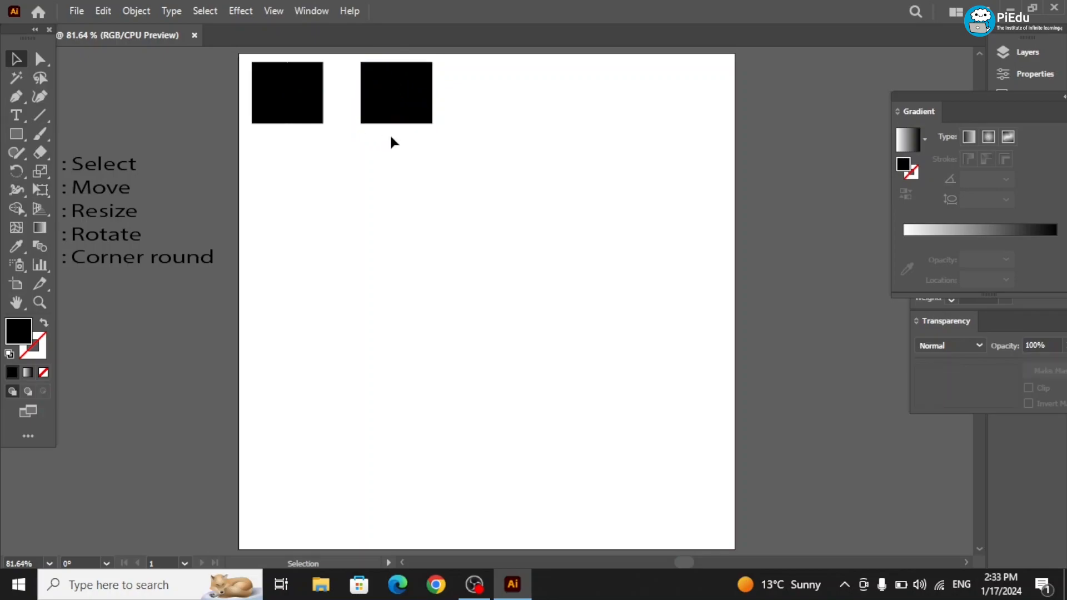
pyautogui.click(392, 109)
pyautogui.press('Delete')
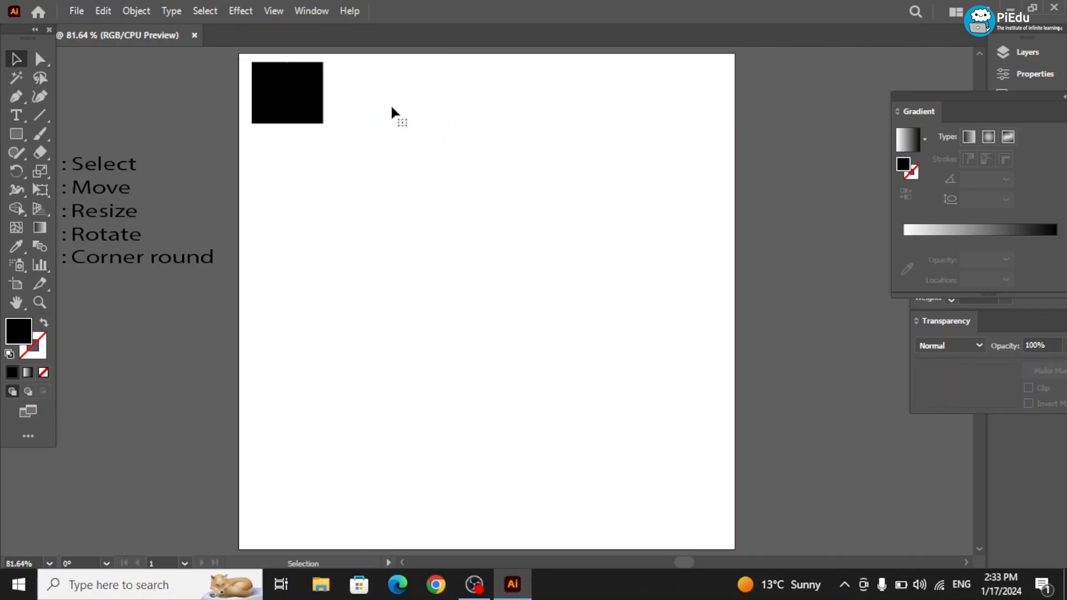
# Step: Duplicate the black rectangle horizontally about 87 px to the right, constrained level with the original, and deselect it
pyautogui.click(304, 104)
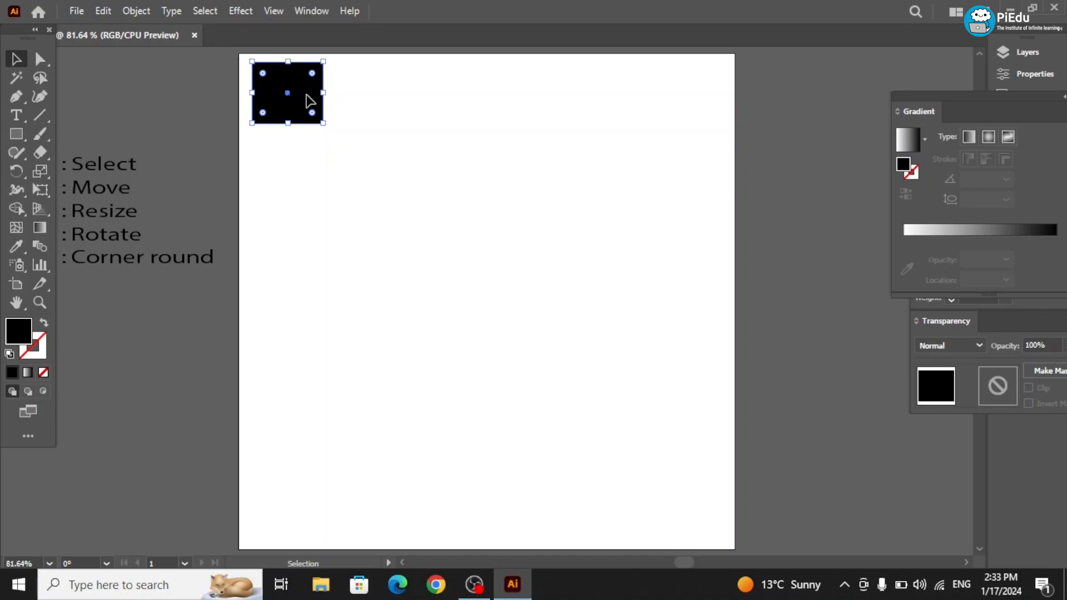
pyautogui.moveTo(309, 102); pyautogui.dragTo(395, 118)
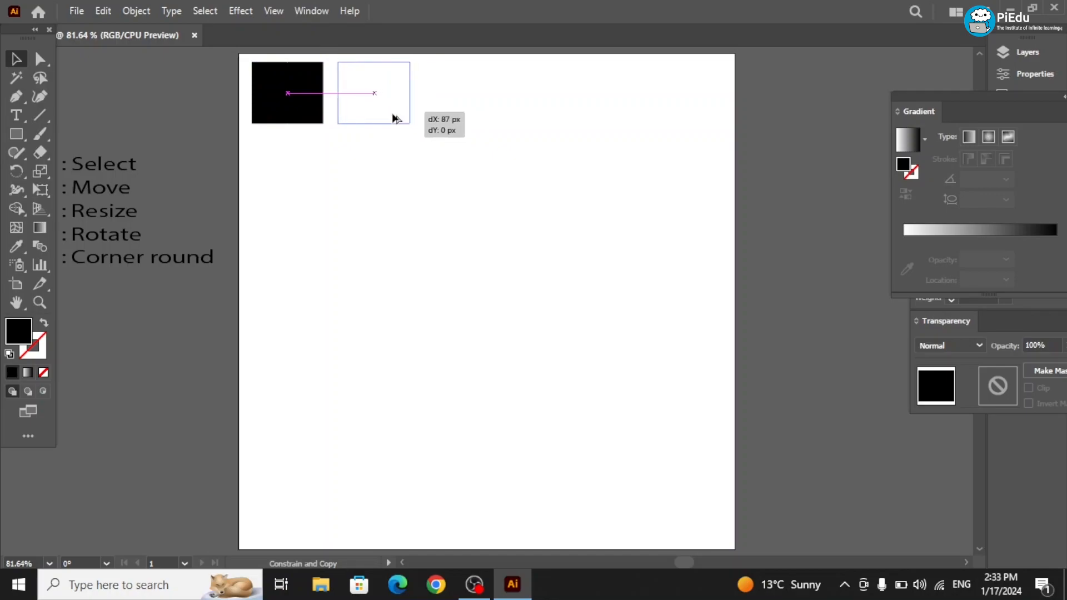
pyautogui.moveTo(395, 118); pyautogui.dragTo(396, 118)
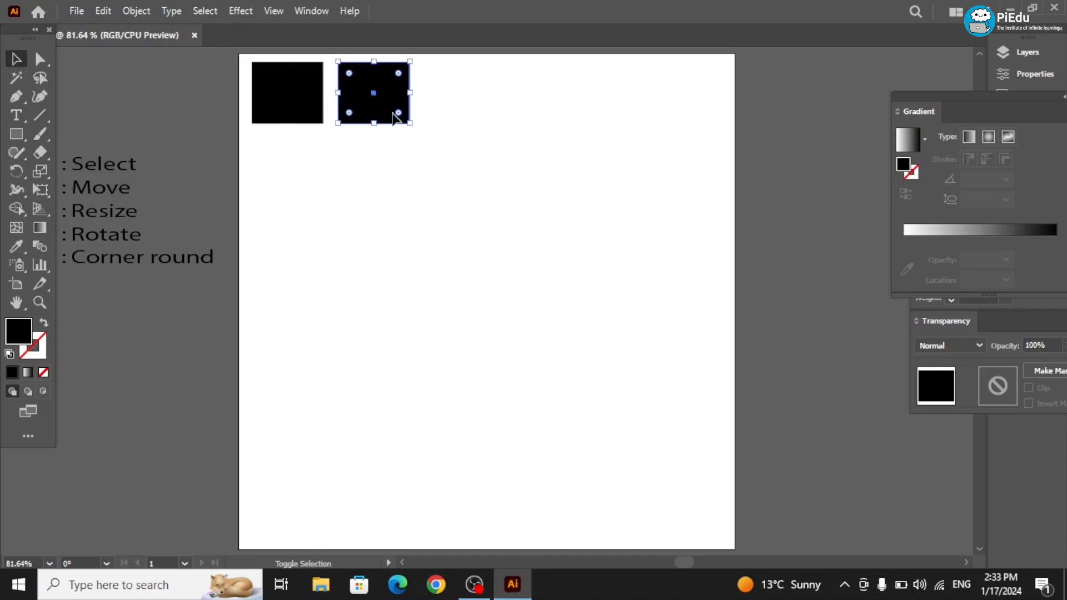
pyautogui.click(399, 226)
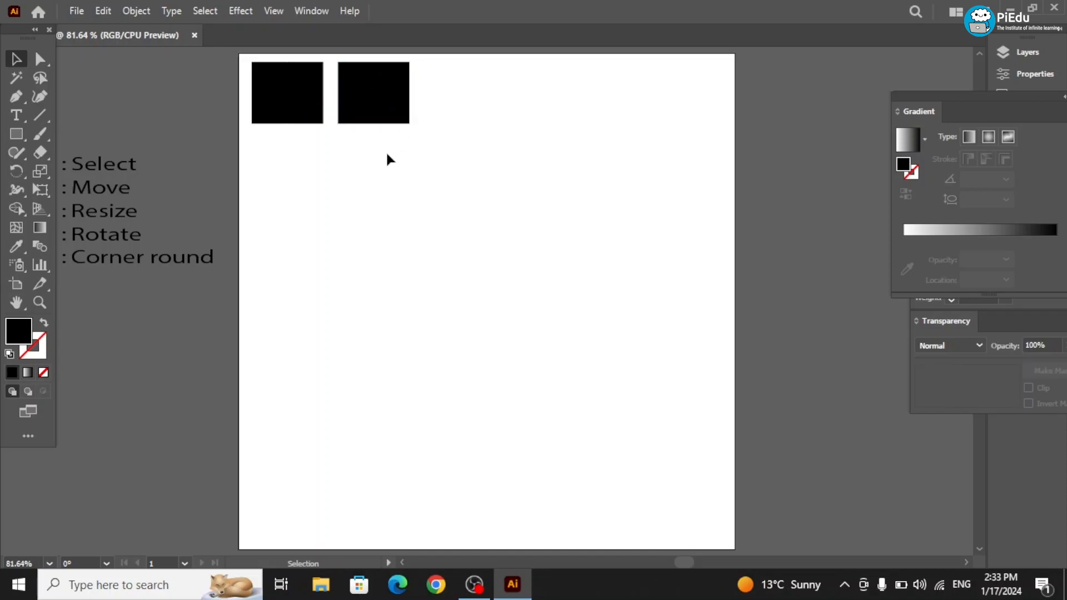
# Step: Duplicate the second black rectangle horizontally to the right, level with the original and with a 15 px gap
pyautogui.click(373, 97)
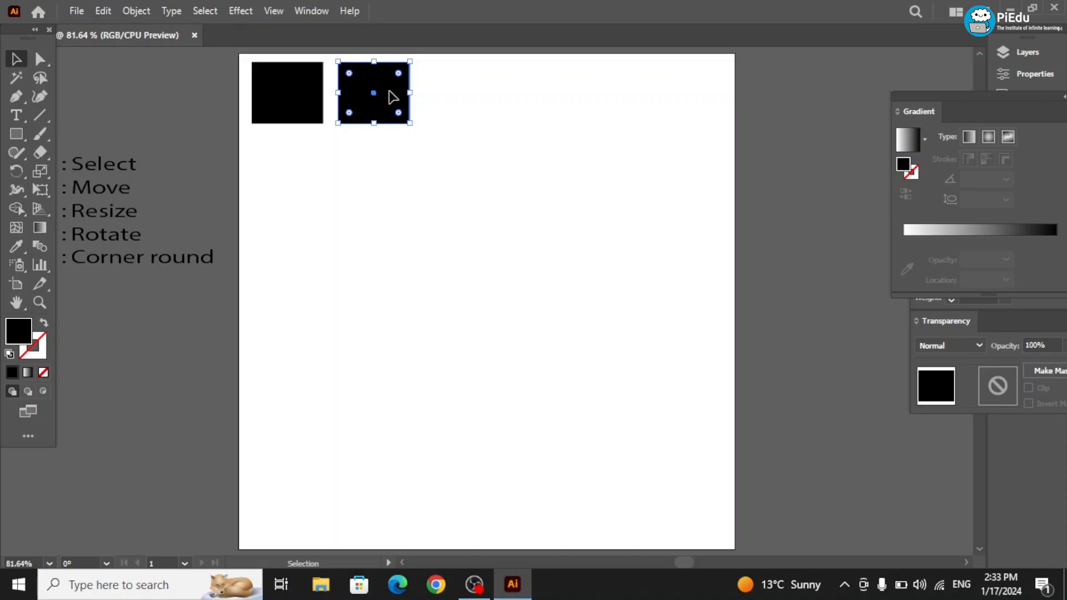
pyautogui.moveTo(393, 97); pyautogui.dragTo(484, 97)
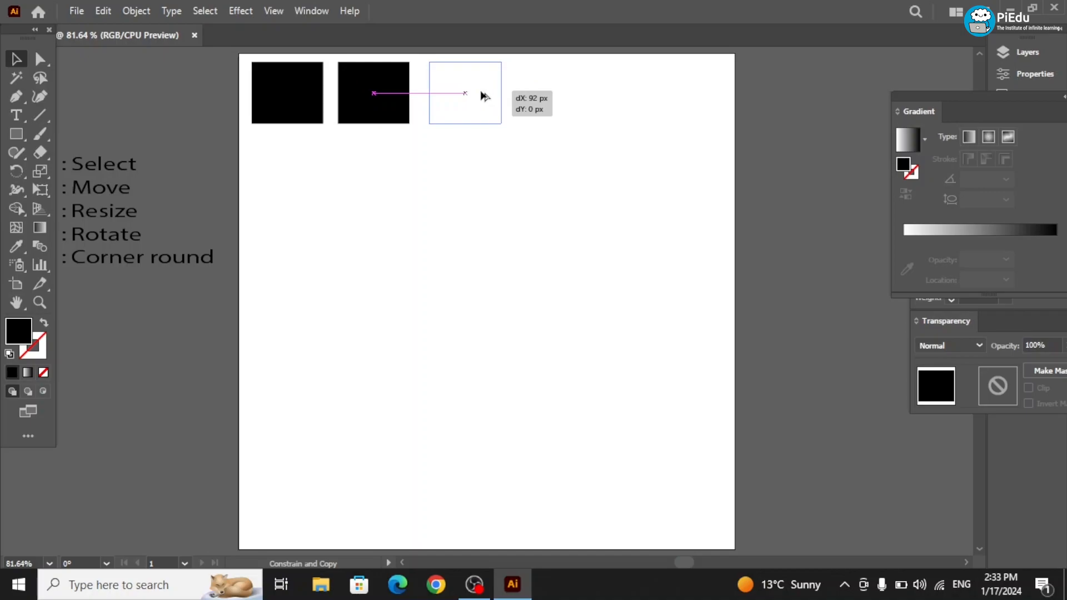
pyautogui.moveTo(483, 97); pyautogui.dragTo(476, 96)
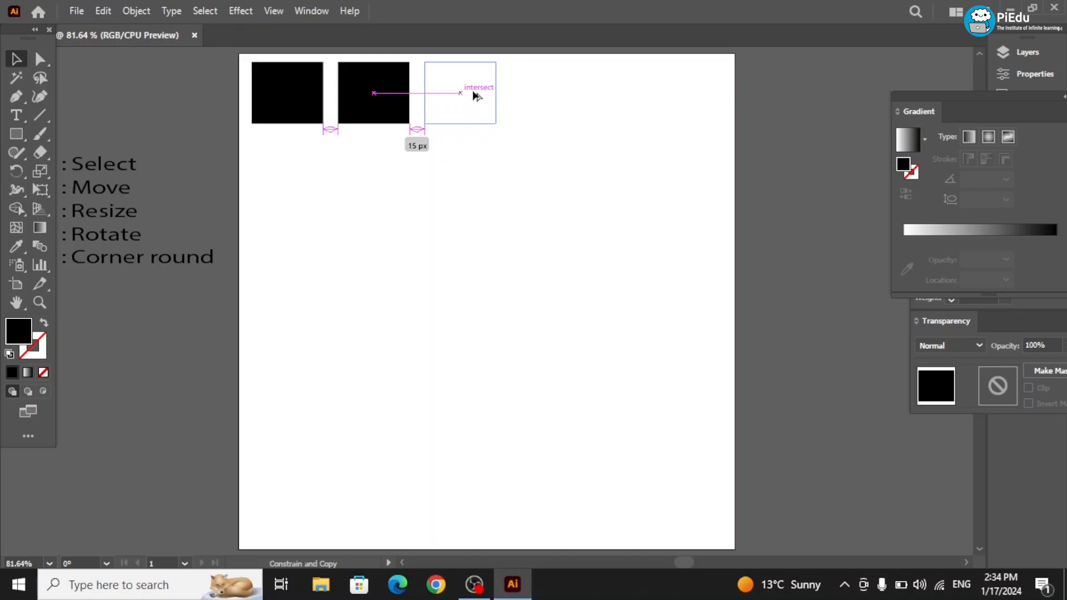
pyautogui.moveTo(474, 96); pyautogui.dragTo(475, 96)
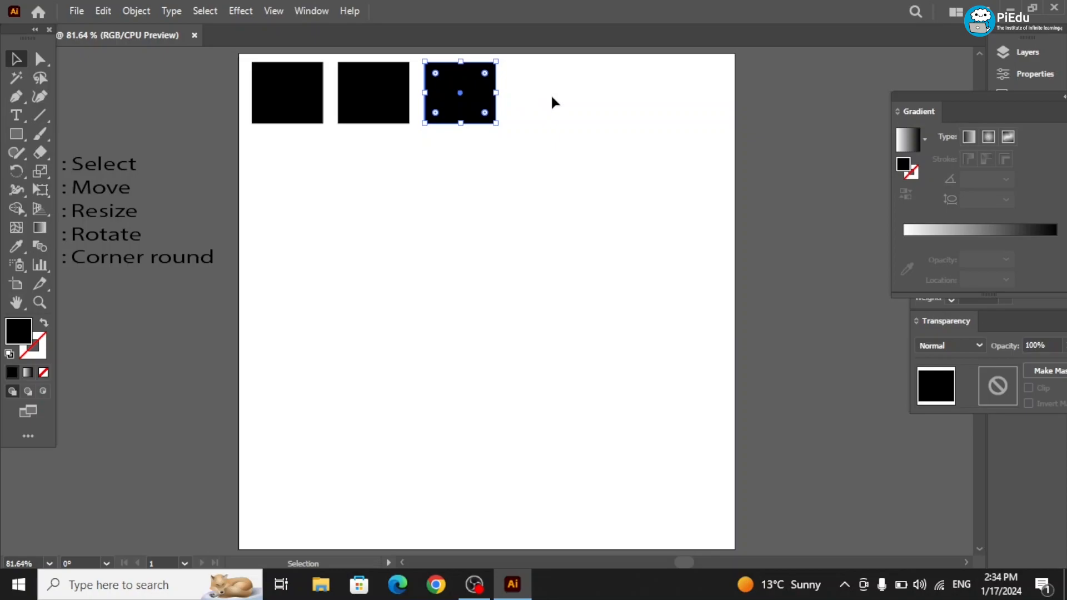
# Step: Repeat the last duplication three times to extend the row to six evenly spaced rectangles
pyautogui.press('a')
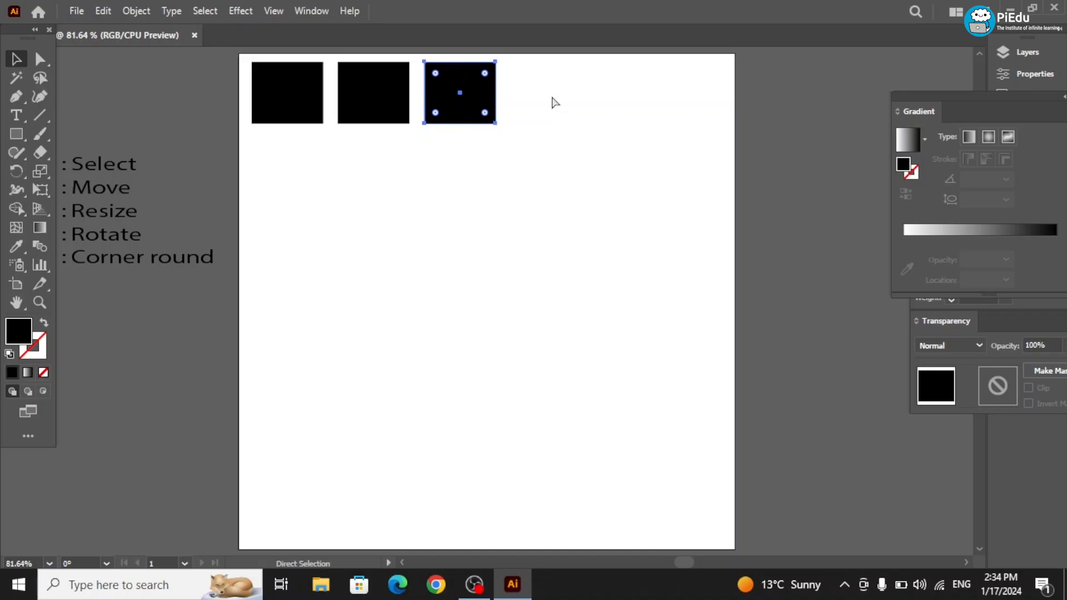
pyautogui.hotkey('ctrl', 'd')
pyautogui.hotkey('ctrl', 'd')
pyautogui.hotkey('ctrl', 'd')
pyautogui.press('v')
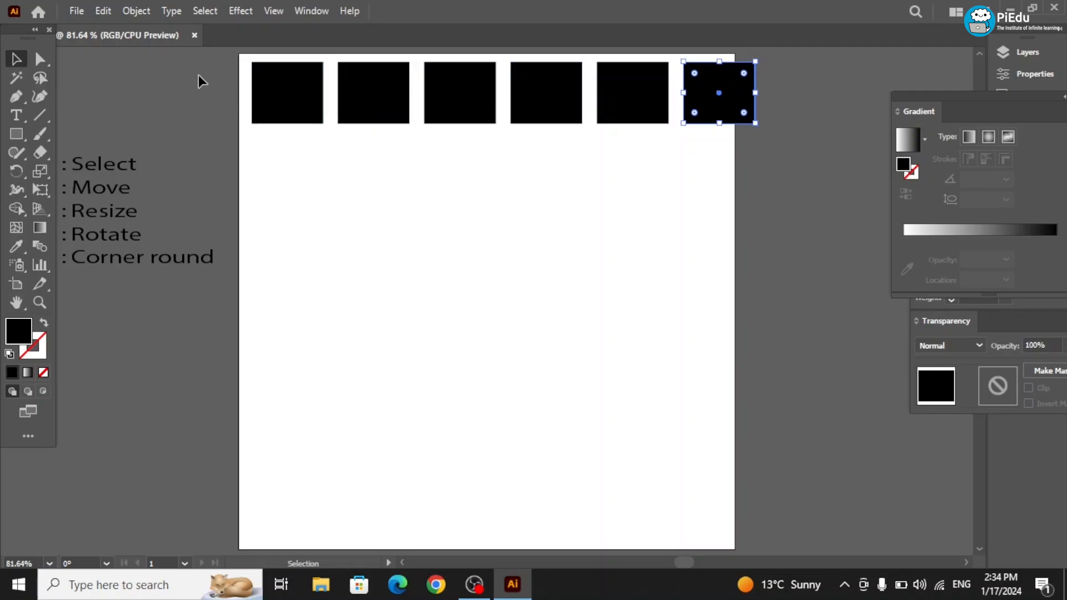
# Step: Try resizing the whole row narrower and taller and repeating that transformation, and undo it
pyautogui.moveTo(200, 81); pyautogui.dragTo(491, 185)
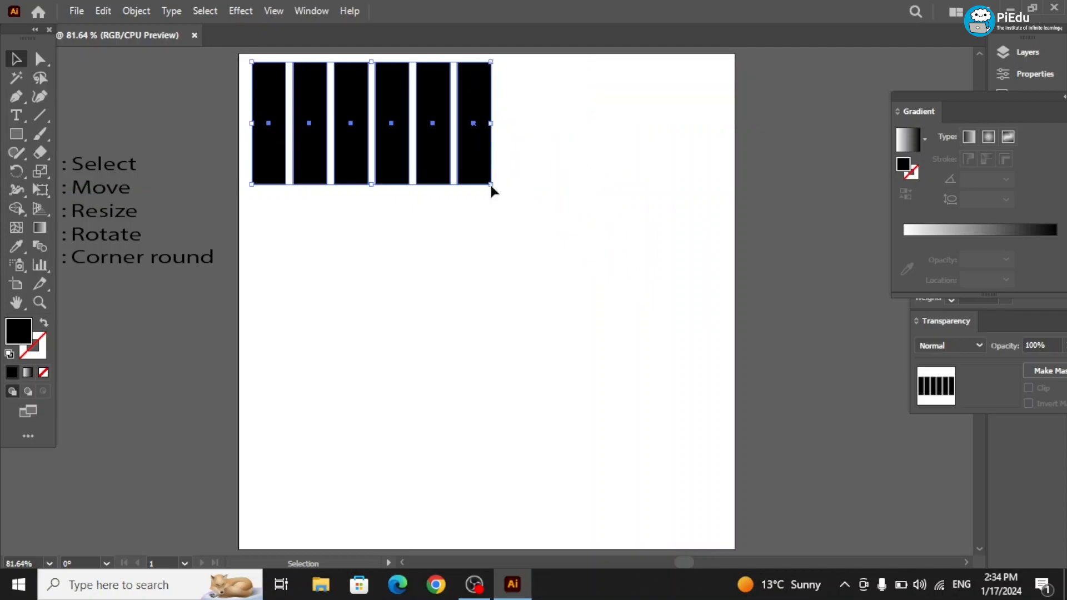
pyautogui.hotkey('ctrl', 'z')
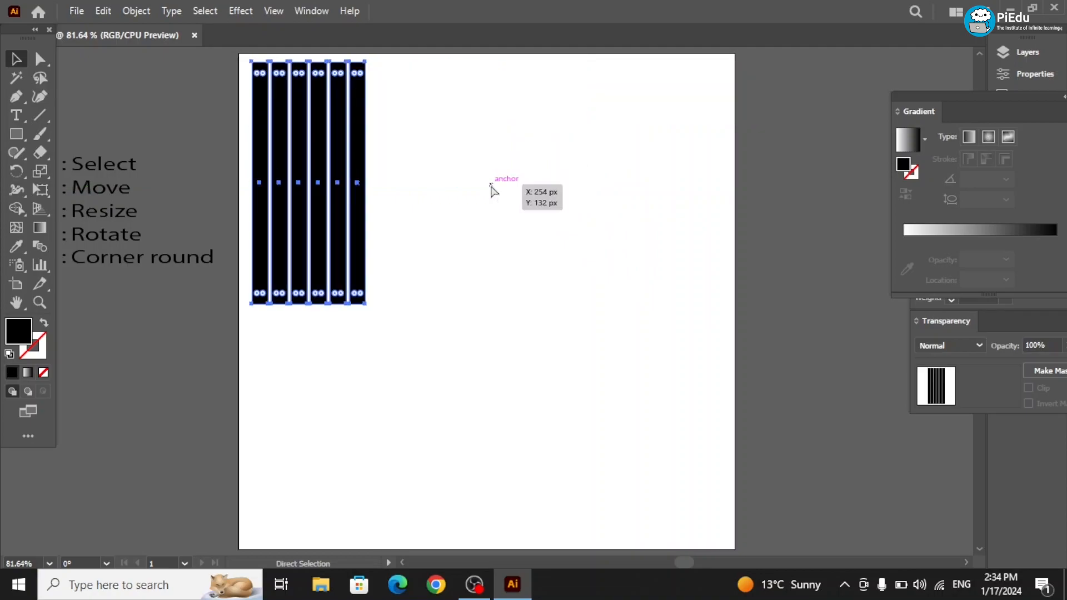
pyautogui.hotkey('ctrl', 'z')
pyautogui.hotkey('ctrl', 'z')
pyautogui.hotkey('ctrl', 'z')
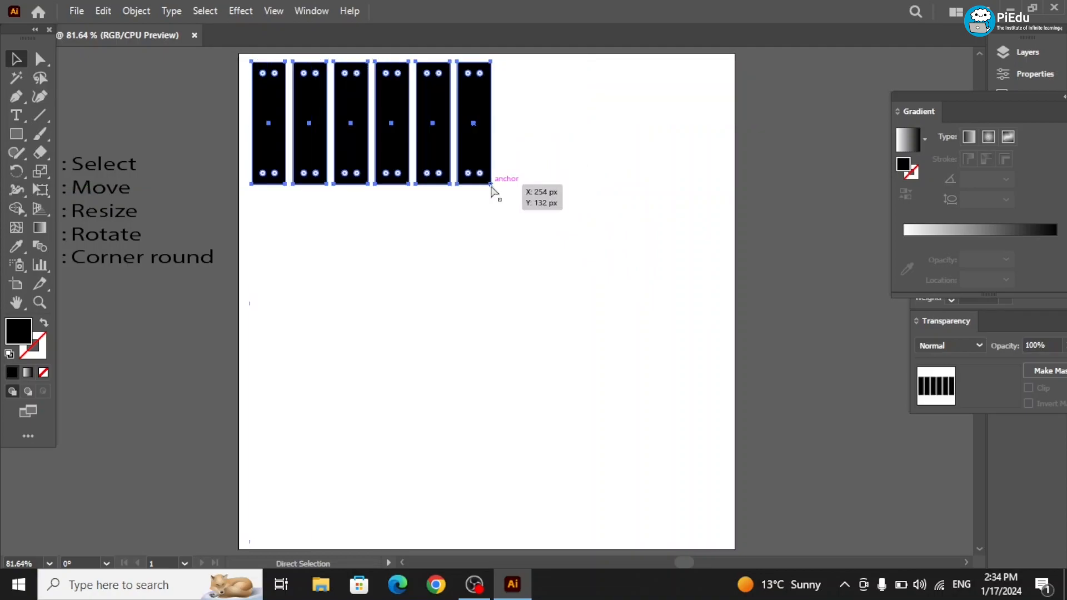
# Step: Try moving the row of six rectangles down the artboard and repeating that move, and undo it
pyautogui.moveTo(533, 113); pyautogui.dragTo(528, 250)
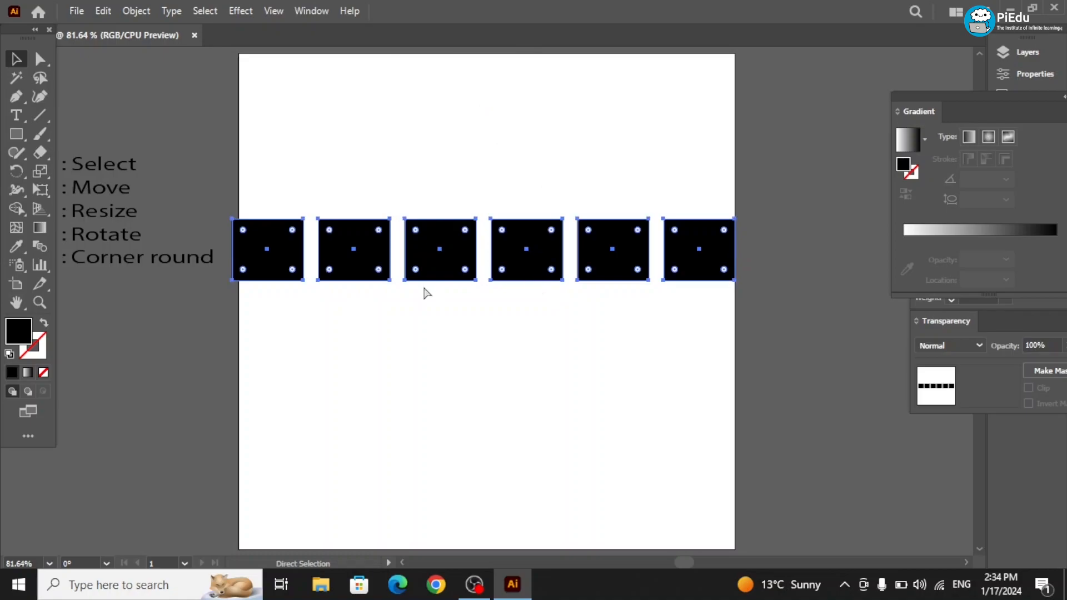
pyautogui.hotkey('ctrl', 'd')
pyautogui.hotkey('ctrl', 'd')
pyautogui.hotkey('ctrl', 'd')
pyautogui.hotkey('ctrl', 'z')
pyautogui.hotkey('ctrl', 'z')
pyautogui.hotkey('ctrl', 'z')
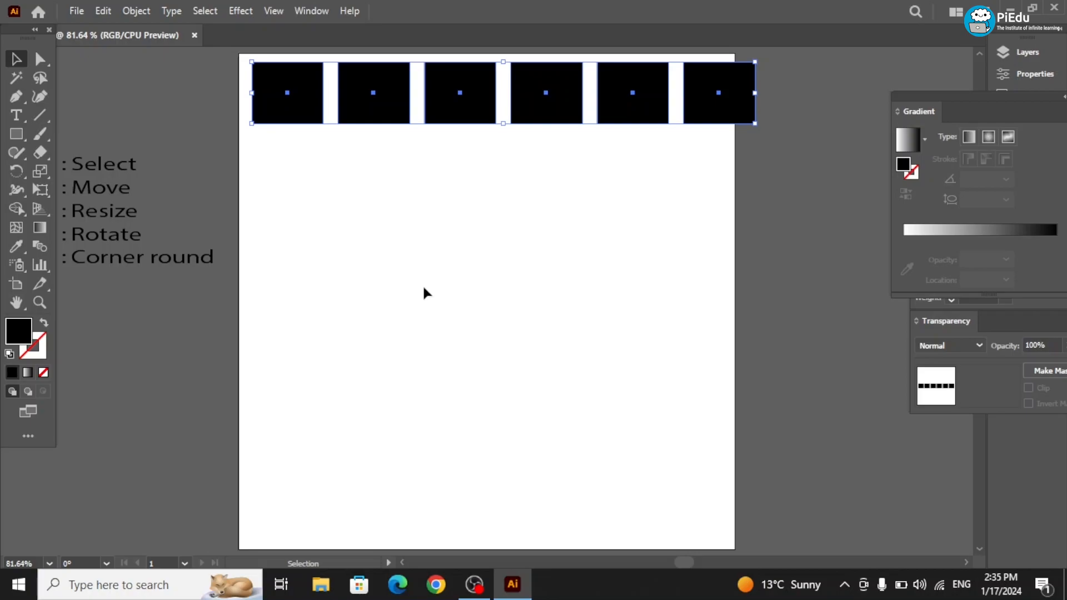
# Step: Try adding a new line after "Corner round" in the text list, restore the original wording, and fit the artboard in view
pyautogui.hscroll(-4, 459, 229)
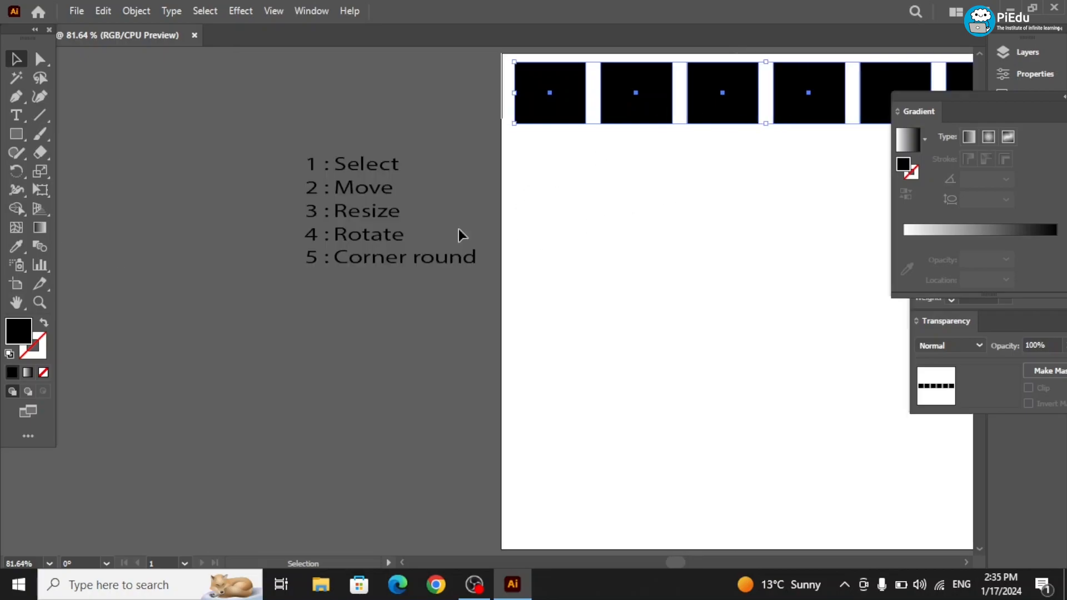
pyautogui.hscroll(-1, 458, 229)
pyautogui.click(495, 260)
pyautogui.press('t')
pyautogui.click(515, 255)
pyautogui.press('Return')
pyautogui.press('Return')
pyautogui.press('BackSpace')
pyautogui.press('BackSpace')
pyautogui.press('BackSpace')
pyautogui.write('d')
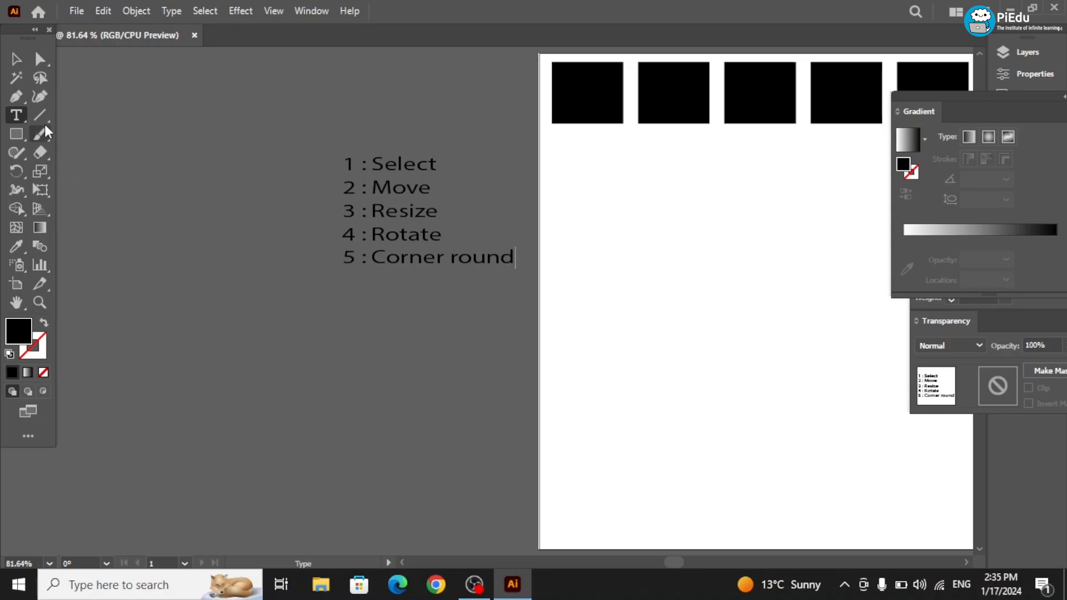
pyautogui.click(16, 60)
pyautogui.hotkey('ctrl', '0')
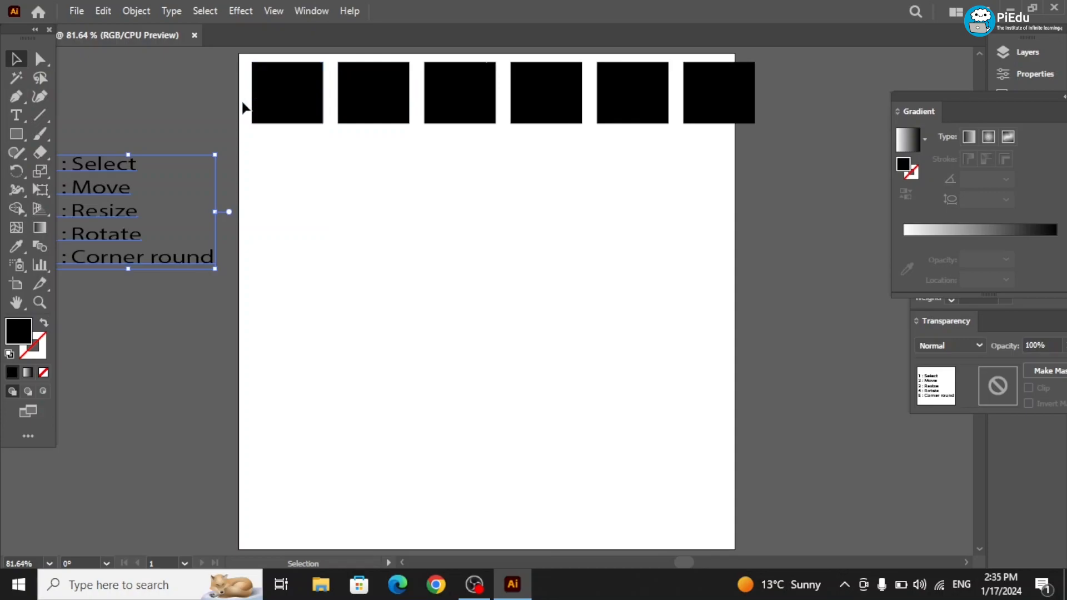
# Step: Select all six rectangles and duplicate the row straight down, leaving a small gap below the original
pyautogui.moveTo(222, 82); pyautogui.dragTo(789, 107)
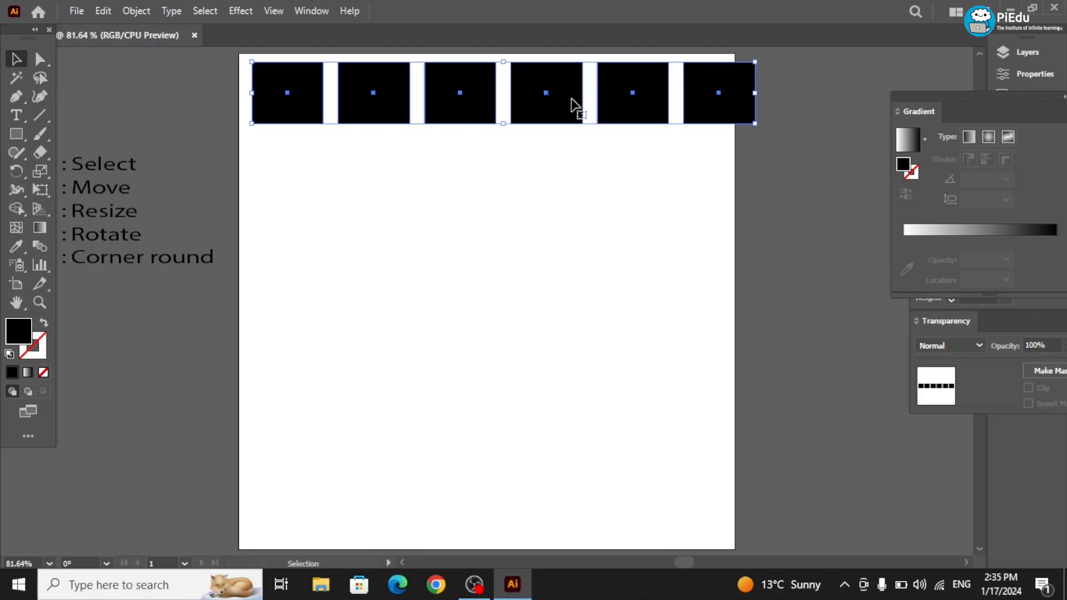
pyautogui.moveTo(568, 102); pyautogui.dragTo(567, 176)
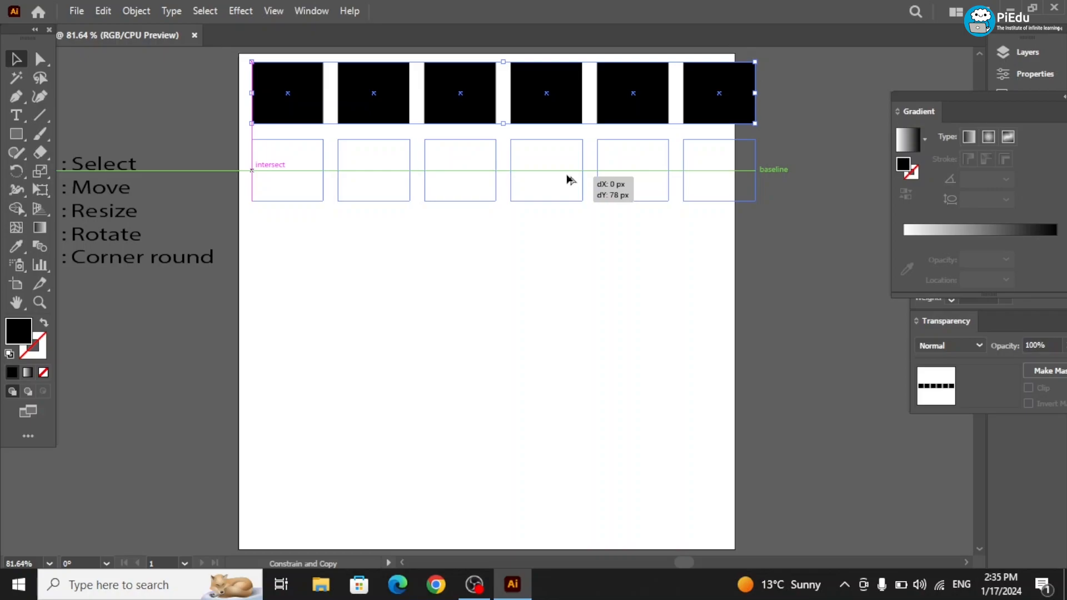
pyautogui.moveTo(567, 175); pyautogui.dragTo(536, 190)
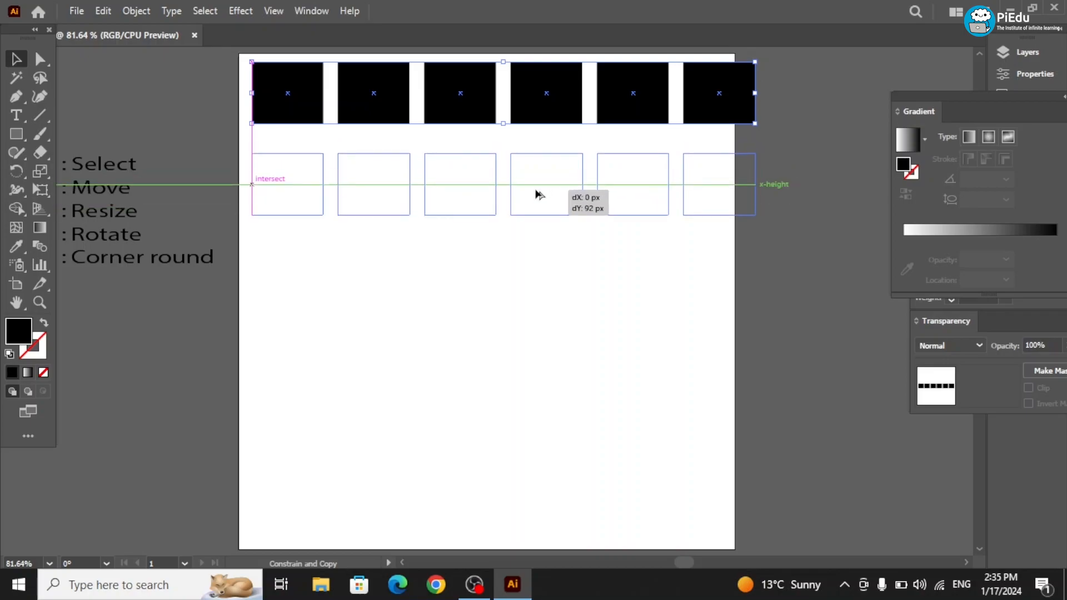
pyautogui.moveTo(536, 191)
pyautogui.mouseDown()
pyautogui.moveTo(534, 179)
pyautogui.moveTo(544, 201)
pyautogui.moveTo(538, 188)
pyautogui.mouseUp()
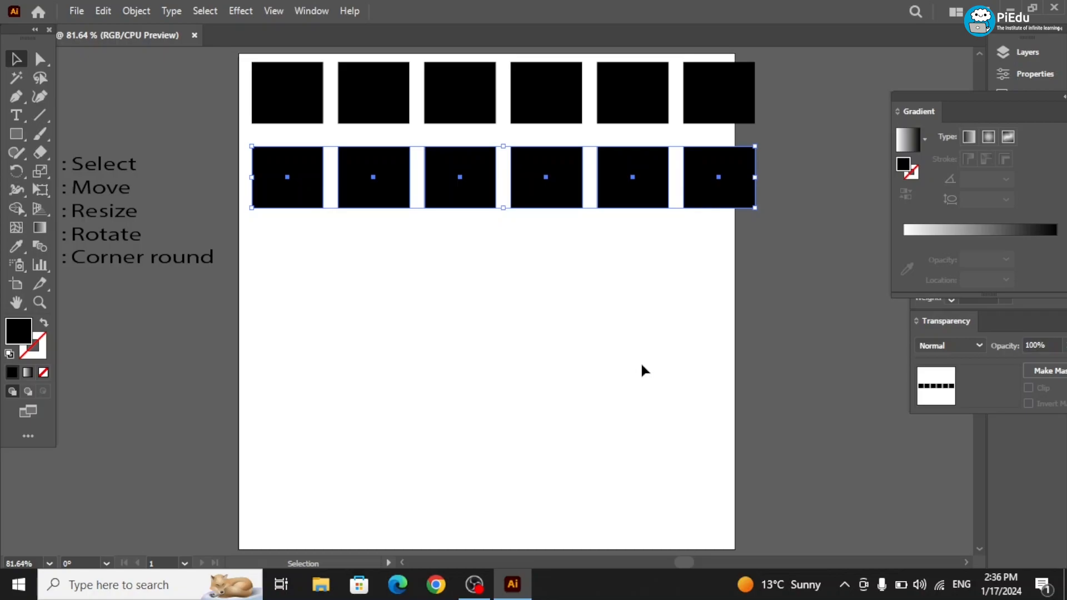
# Step: Repeat the row duplication four times to build a grid of six rows of rectangles
pyautogui.press('a')
pyautogui.hotkey('ctrl', 'd')
pyautogui.hotkey('ctrl', 'd')
pyautogui.hotkey('ctrl', 'd')
pyautogui.hotkey('ctrl', 'd')
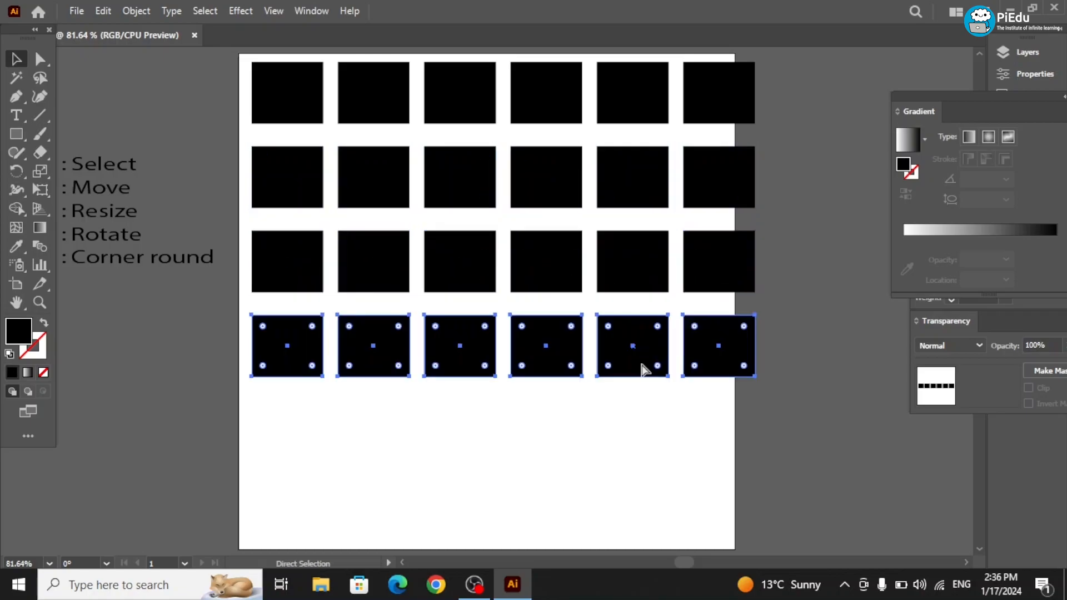
pyautogui.press('v')
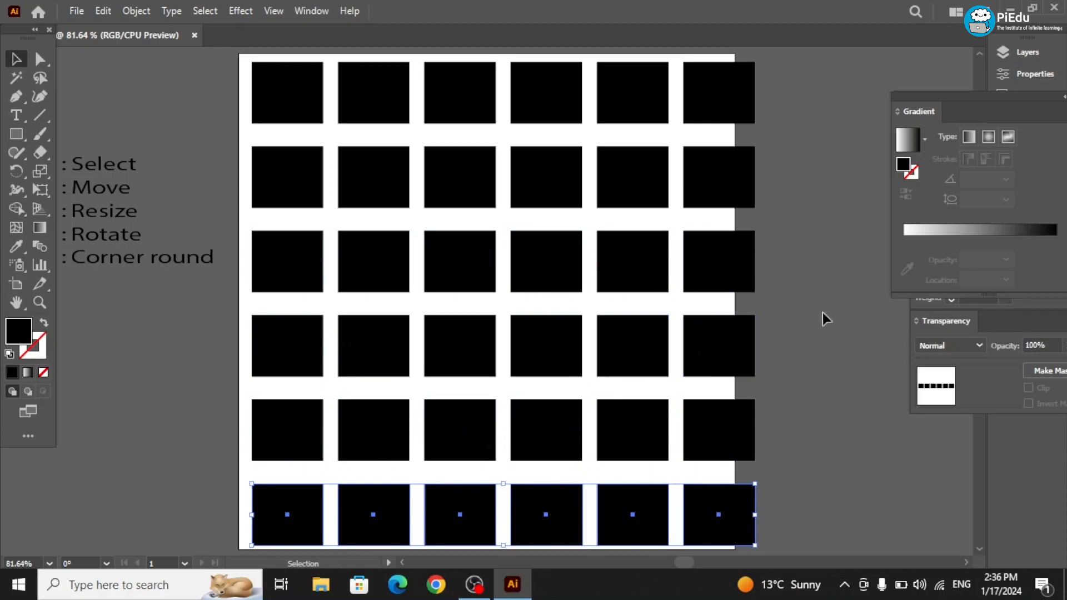
# Step: Scale the whole grid down to fit inside the artboard, center it there, and deselect it
pyautogui.moveTo(234, 64); pyautogui.dragTo(725, 532)
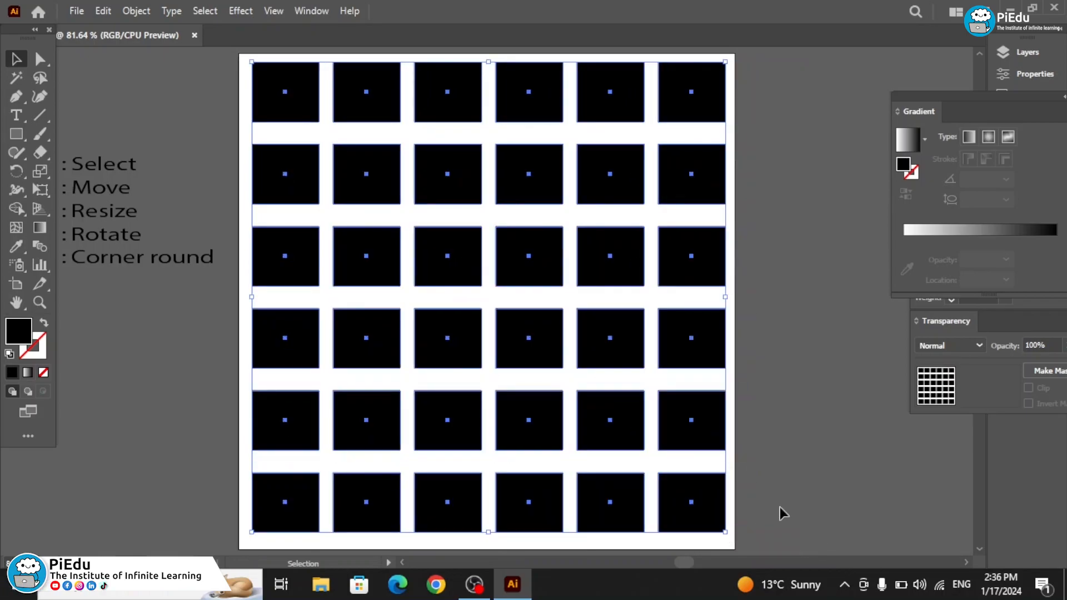
pyautogui.moveTo(679, 331); pyautogui.dragTo(679, 337)
pyautogui.click(747, 362)
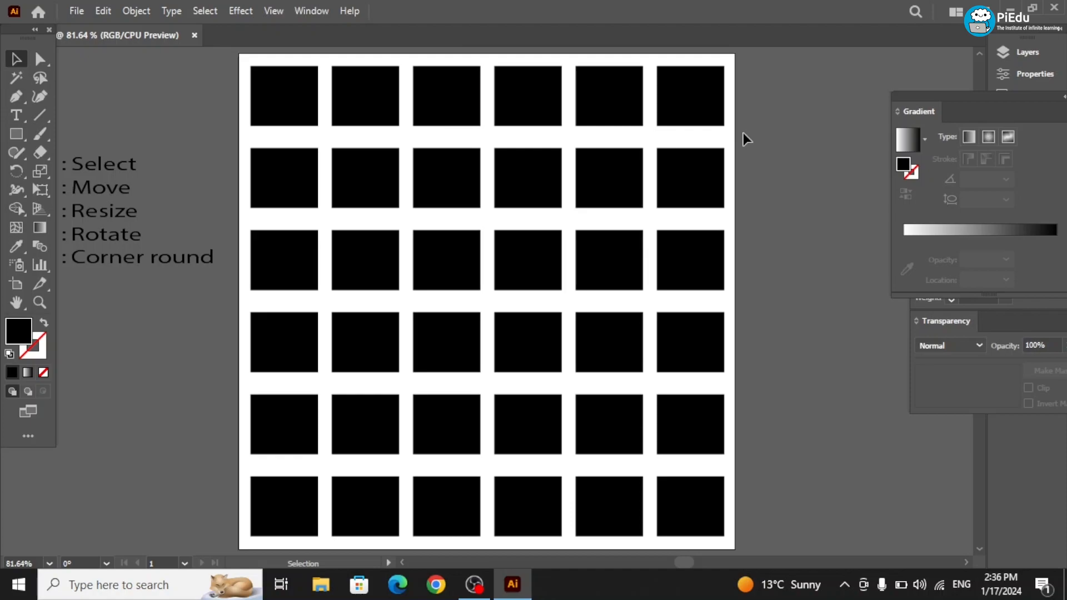
# Step: Fill the second, fourth and sixth rows of rectangles with dark red 770707 and deselect them
pyautogui.moveTo(211, 155); pyautogui.dragTo(750, 211)
pyautogui.moveTo(203, 330); pyautogui.dragTo(714, 344)
pyautogui.moveTo(243, 507); pyautogui.dragTo(781, 505)
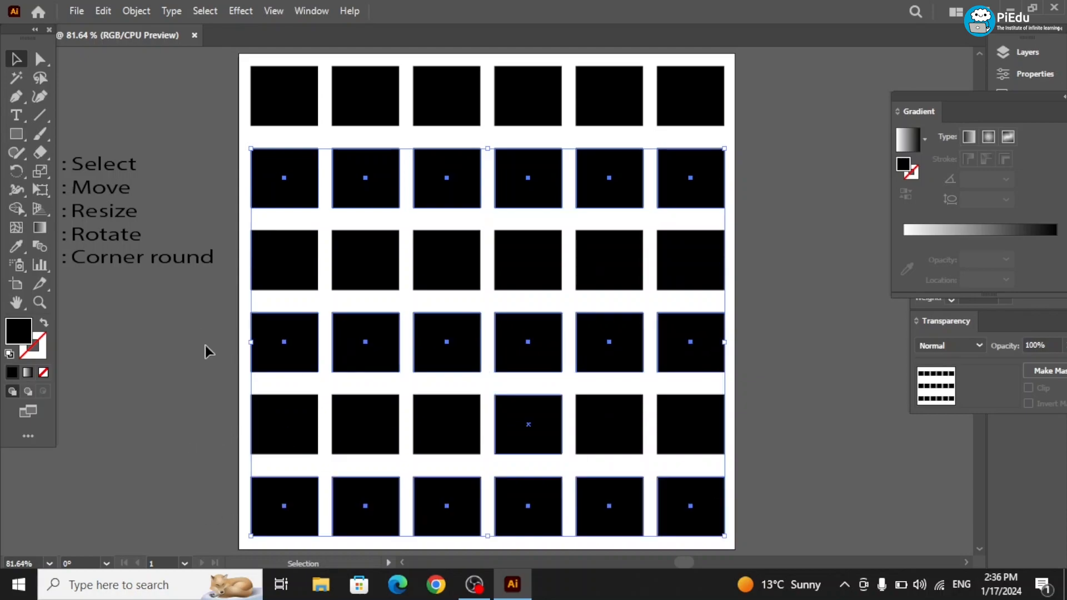
pyautogui.doubleClick(16, 332)
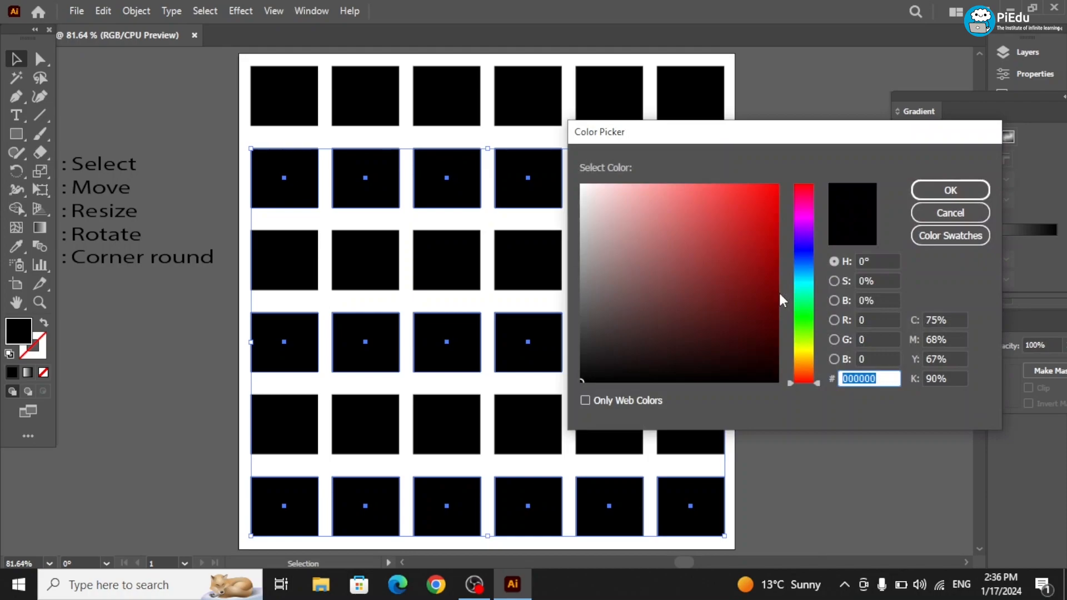
pyautogui.click(767, 290)
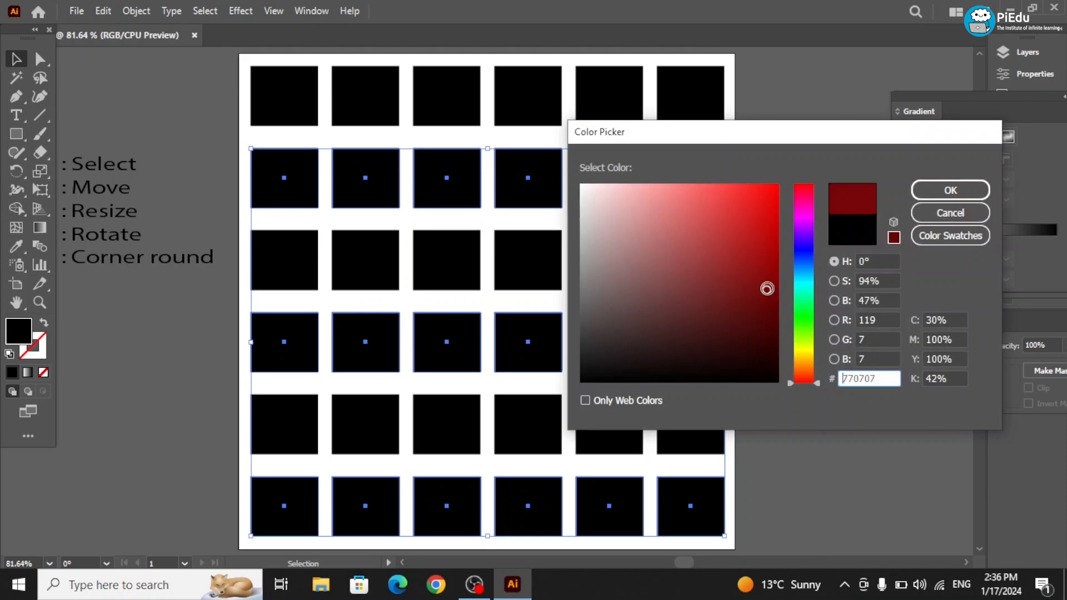
pyautogui.click(947, 189)
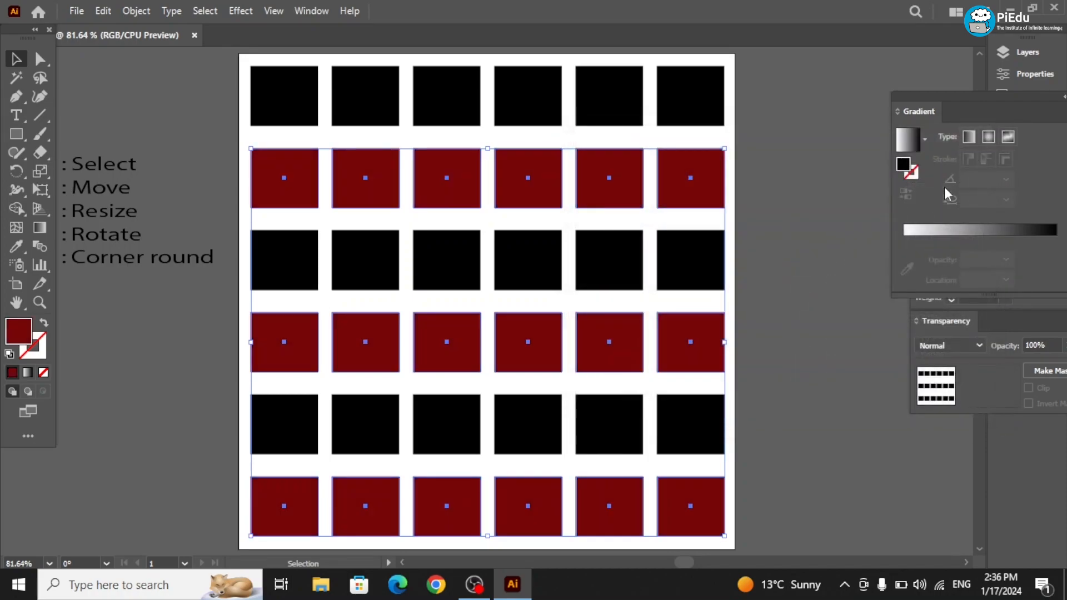
pyautogui.click(839, 178)
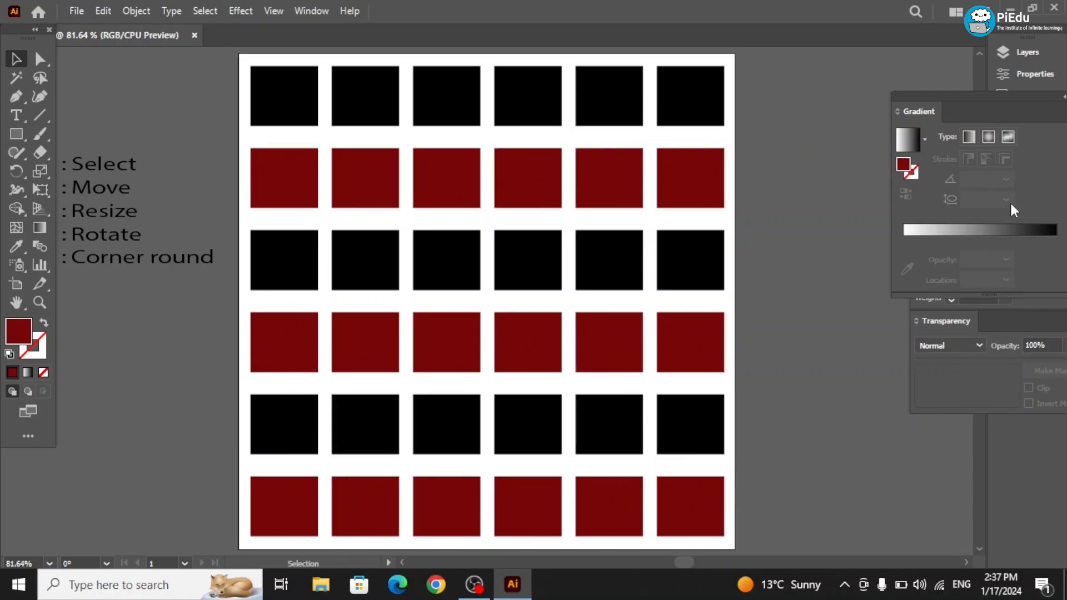
# Step: Move the Gradient panel farther from the artboard, undo the dark red fill, and clear the selection
pyautogui.moveTo(968, 102); pyautogui.dragTo(1056, 96)
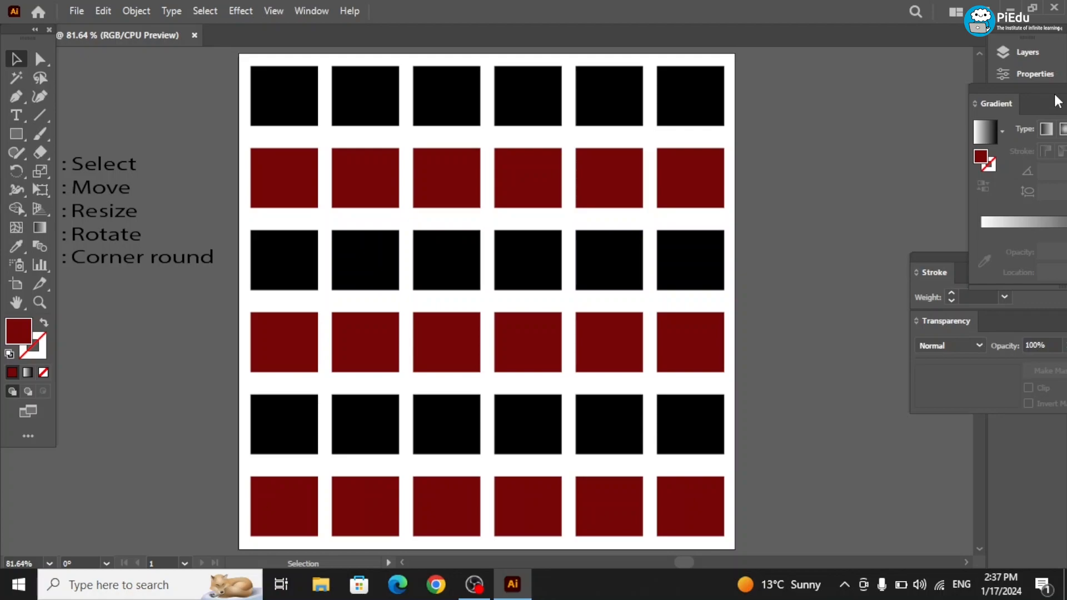
pyautogui.hotkey('ctrl', 'z')
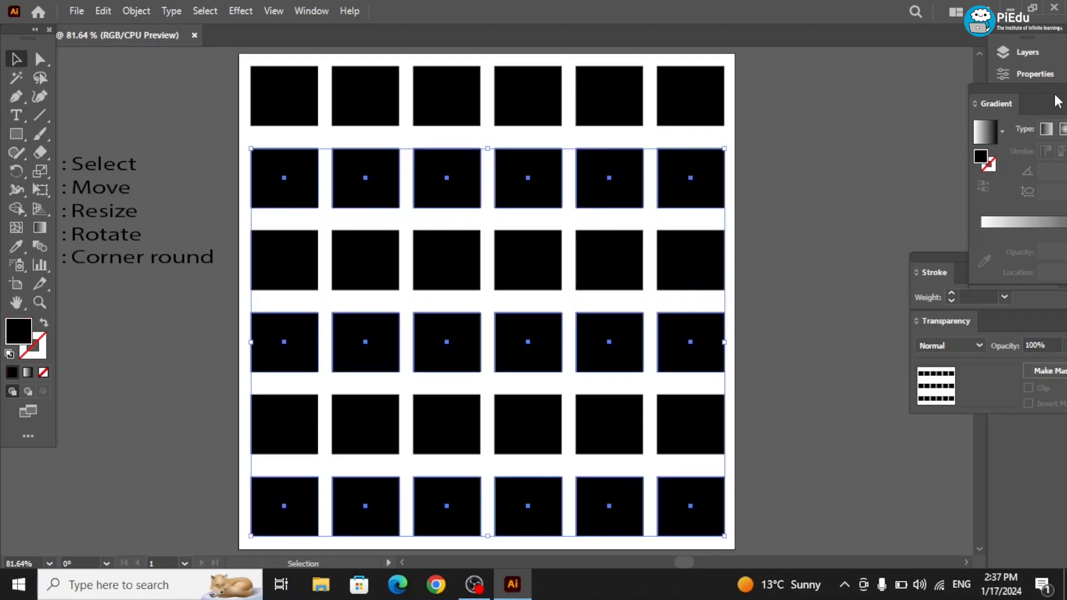
pyautogui.click(842, 217)
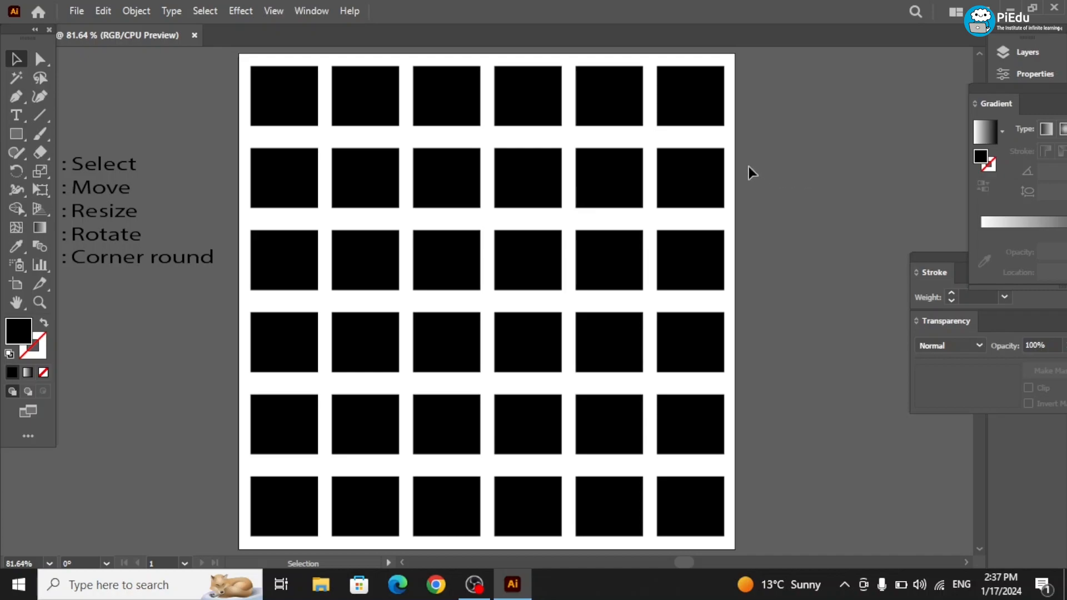
# Step: Select the second row, replace that selection with the fourth row, and clear the selection
pyautogui.moveTo(749, 166); pyautogui.dragTo(240, 195)
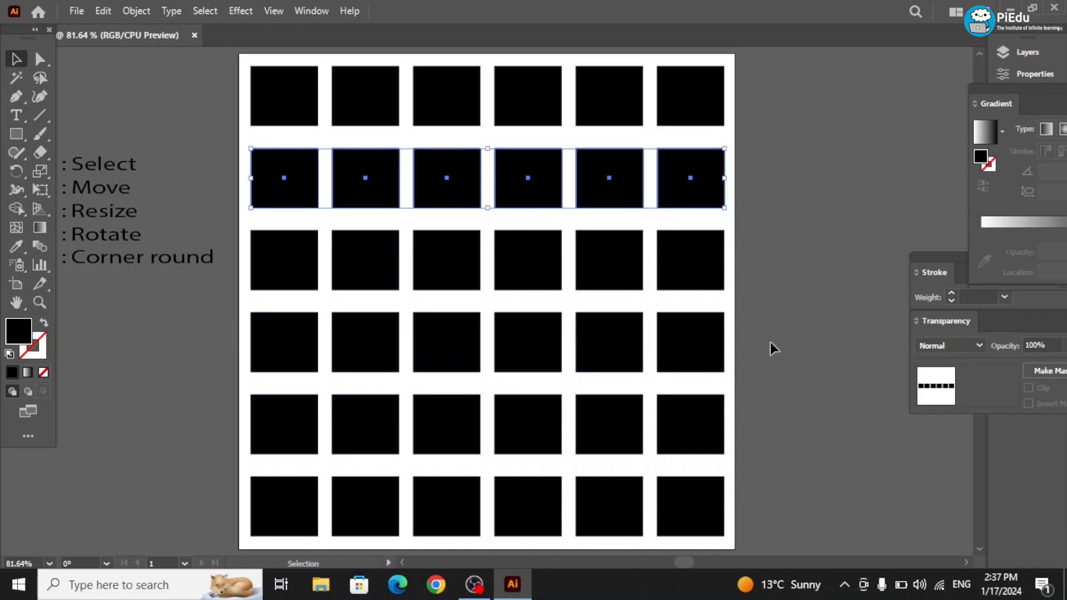
pyautogui.moveTo(742, 341); pyautogui.dragTo(179, 343)
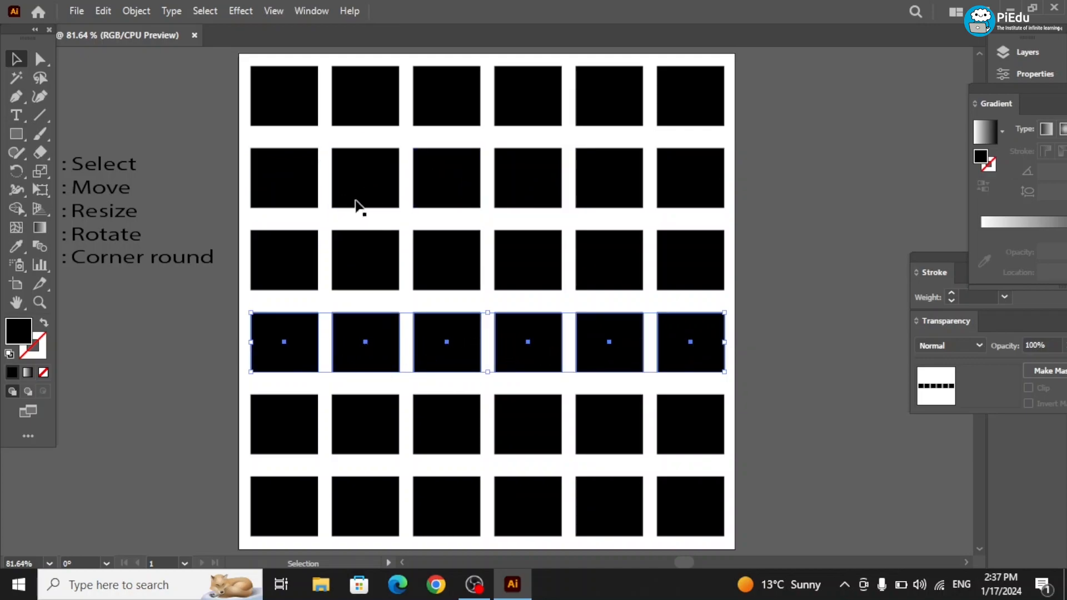
pyautogui.click(785, 188)
# Step: Select the second, fourth and sixth rows of rectangles together in one combined selection
pyautogui.moveTo(768, 169); pyautogui.dragTo(229, 172)
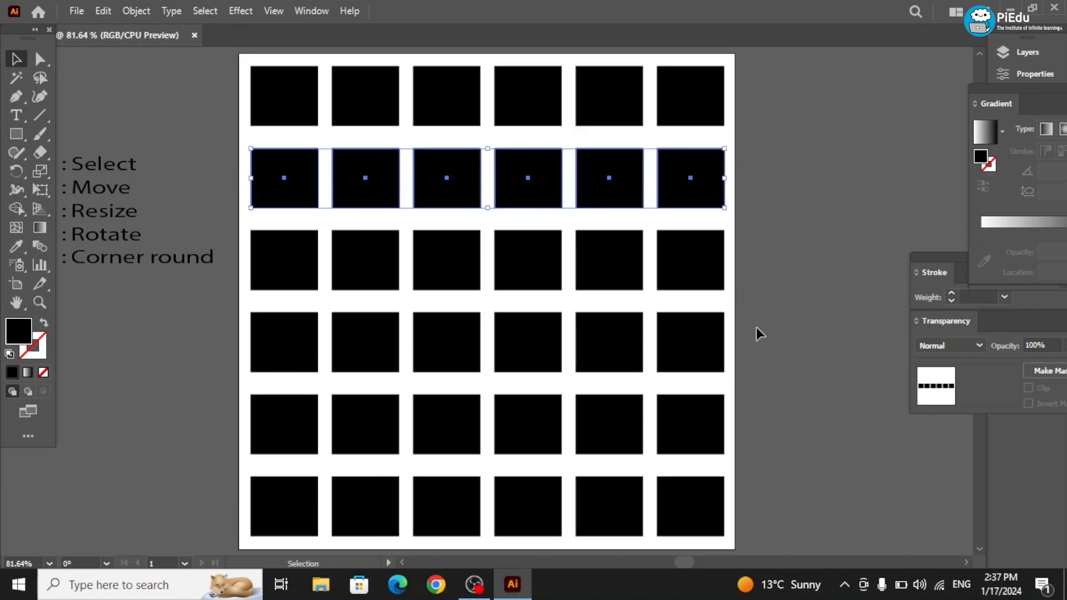
pyautogui.moveTo(756, 328); pyautogui.dragTo(169, 339)
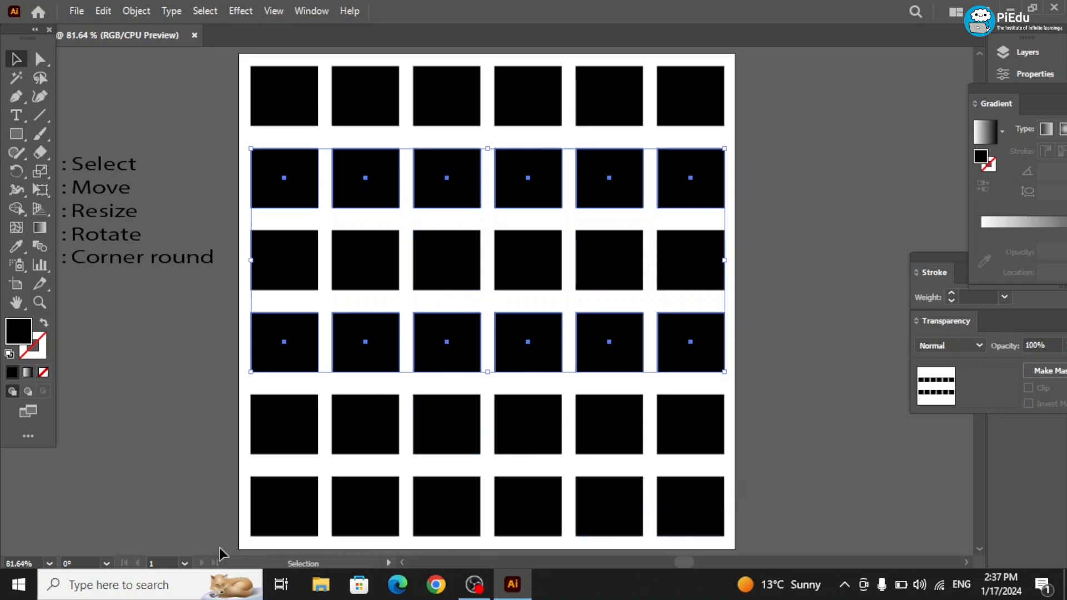
pyautogui.moveTo(779, 491); pyautogui.dragTo(268, 507)
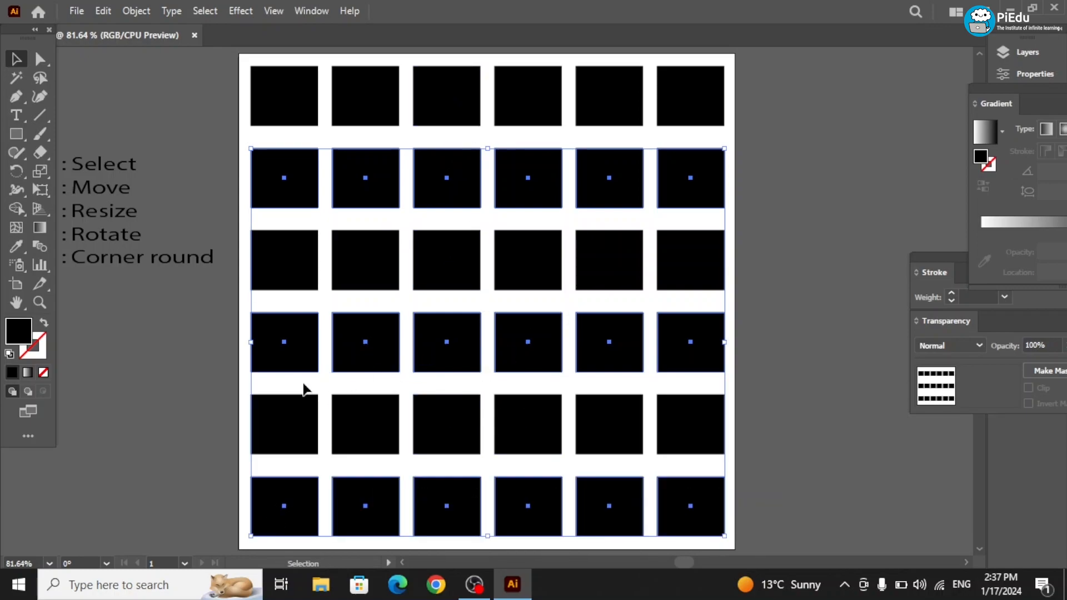
# Step: Fill the selected second, fourth and sixth rows of rectangles with teal blue and deselect them
pyautogui.doubleClick(23, 335)
pyautogui.moveTo(801, 258)
pyautogui.mouseDown()
pyautogui.moveTo(815, 253)
pyautogui.moveTo(809, 276)
pyautogui.mouseUp()
pyautogui.click(767, 268)
pyautogui.click(949, 192)
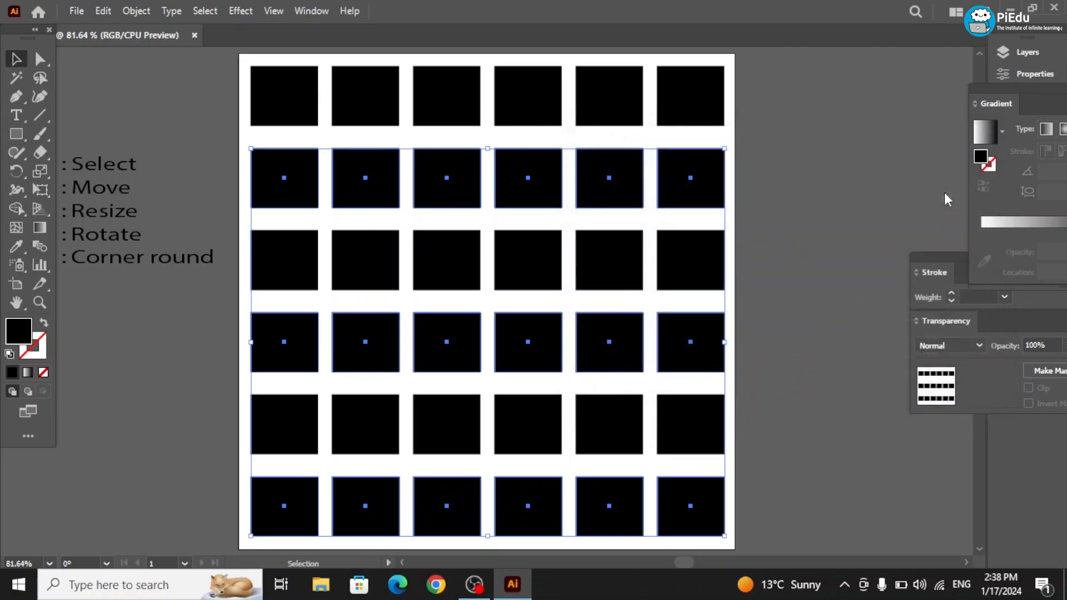
pyautogui.click(856, 166)
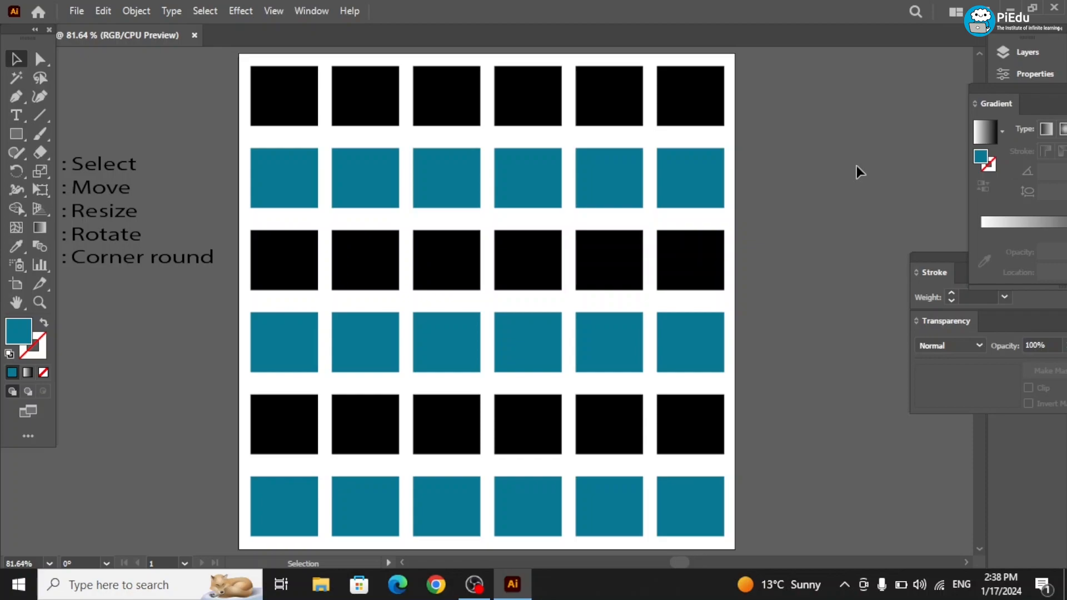
# Step: Move the Stroke and Transparency panels farther from the artboard and shift the numbered text list away from the artboard's edge
pyautogui.hscroll(-5, 856, 166)
pyautogui.moveTo(946, 259); pyautogui.dragTo(996, 245)
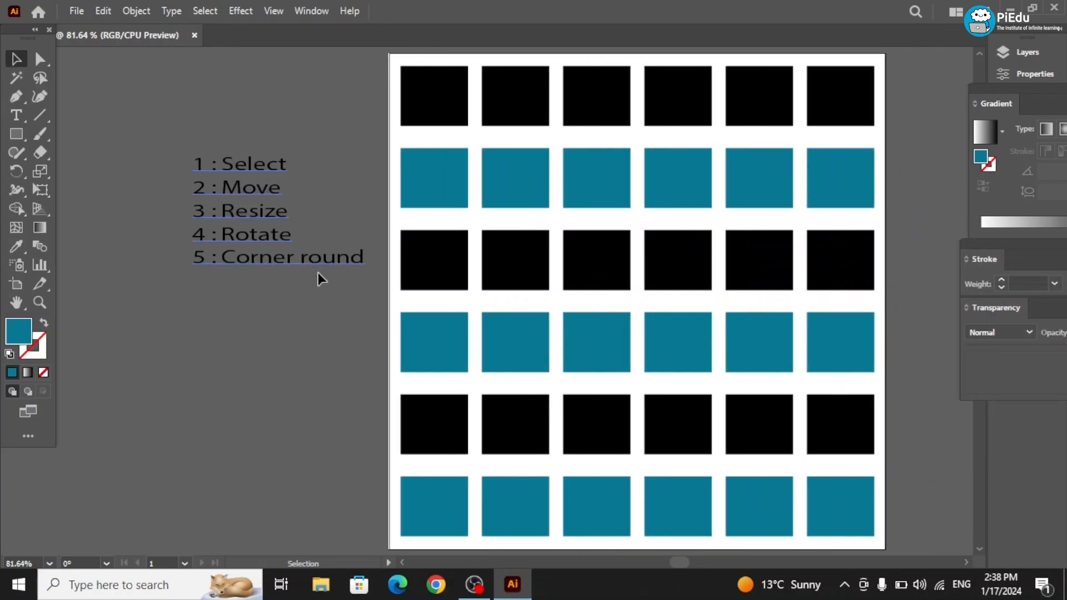
pyautogui.moveTo(243, 229); pyautogui.dragTo(212, 229)
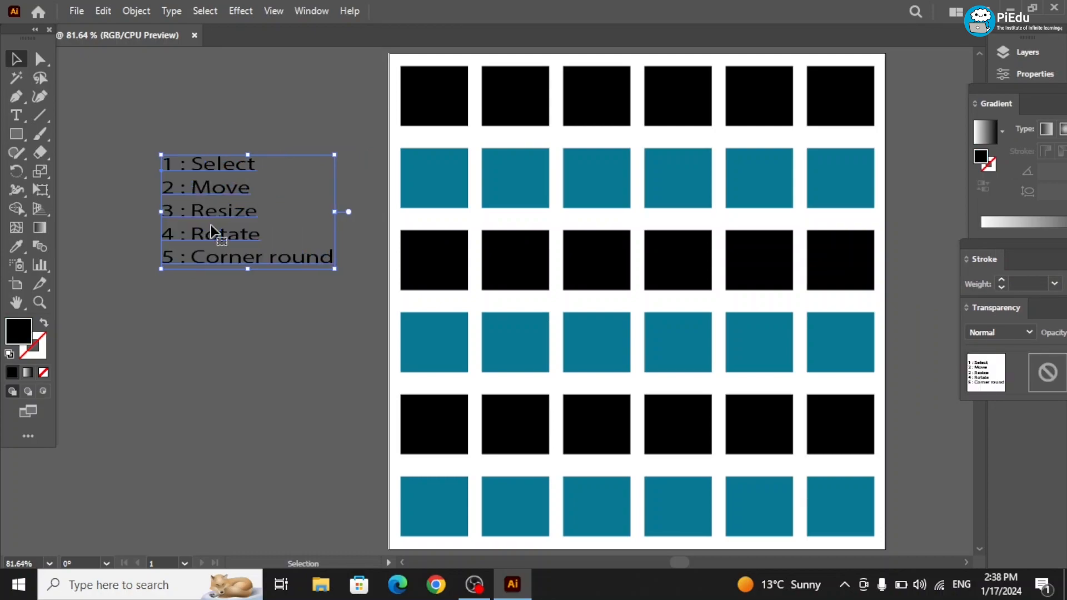
# Step: Add the line "6 : Selection tool" below "5 : Corner round" in the numbered text list
pyautogui.doubleClick(255, 260)
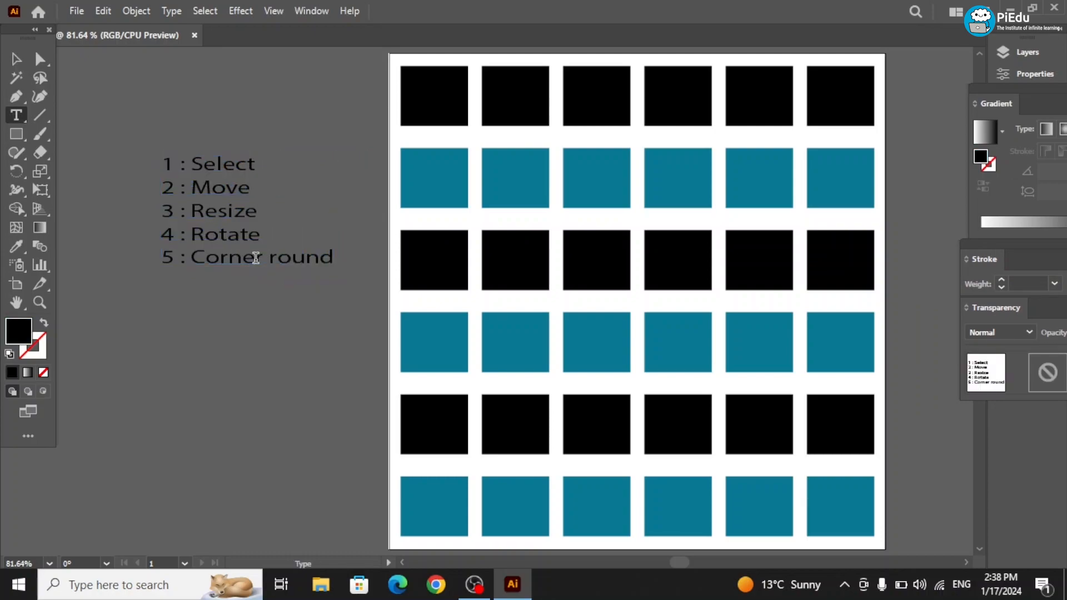
pyautogui.click(329, 257)
pyautogui.press('Return')
pyautogui.write('6 : ')
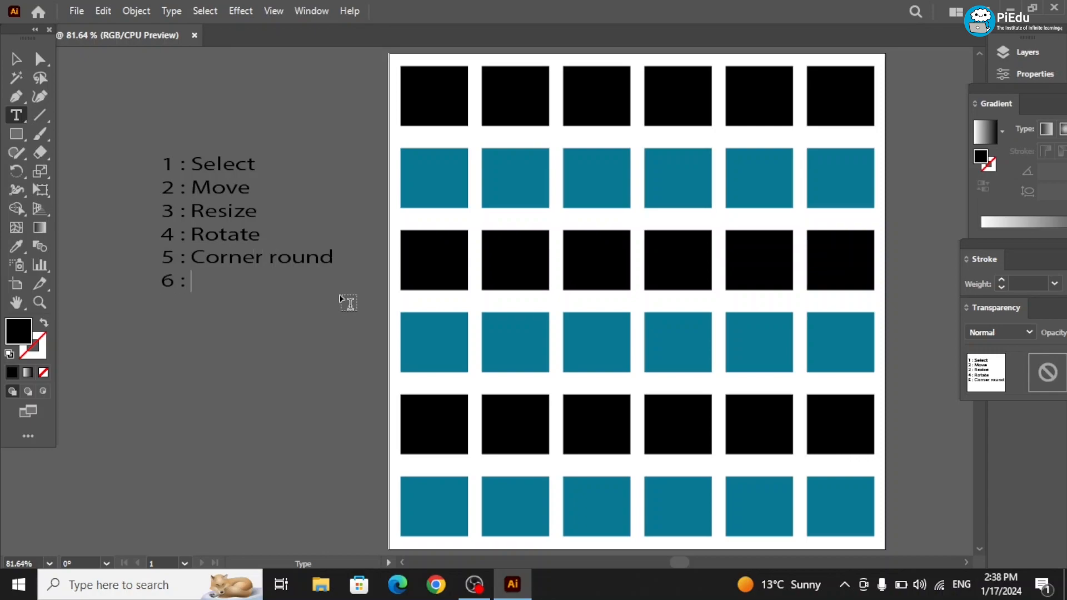
pyautogui.write('Sele')
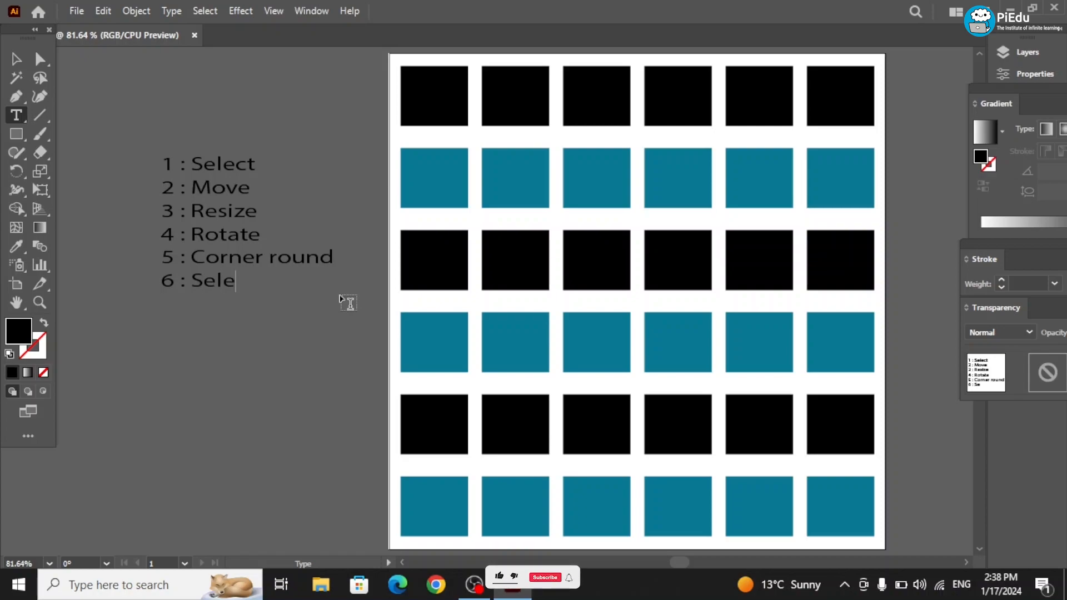
pyautogui.write('ction tool')
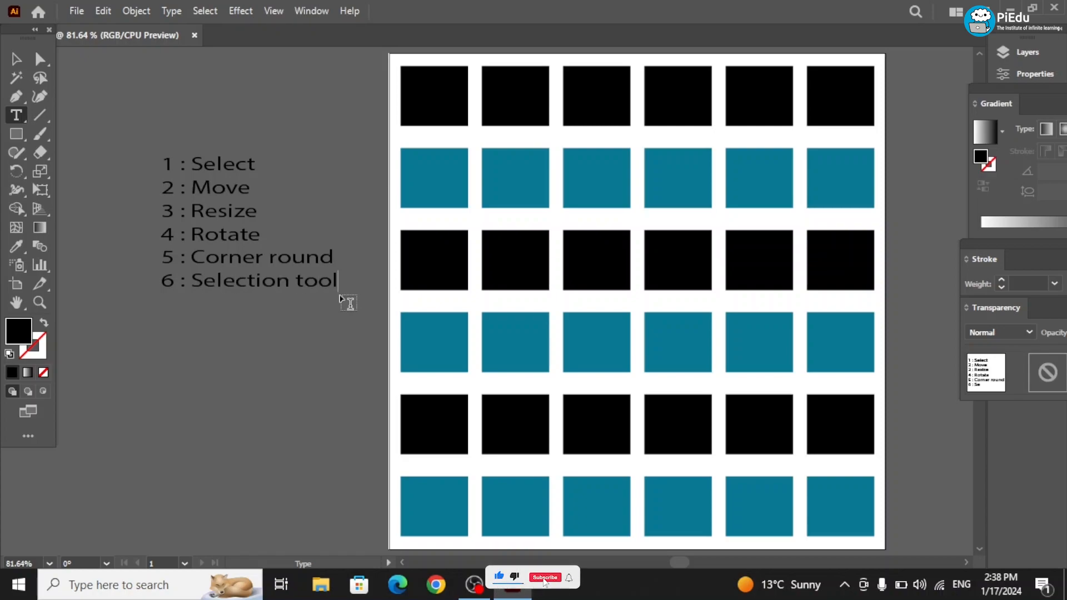
# Step: Add the line "7 : Rectangle tool" with a capital R to the numbered list and finish text editing
pyautogui.press('Return')
pyautogui.write('7 : ')
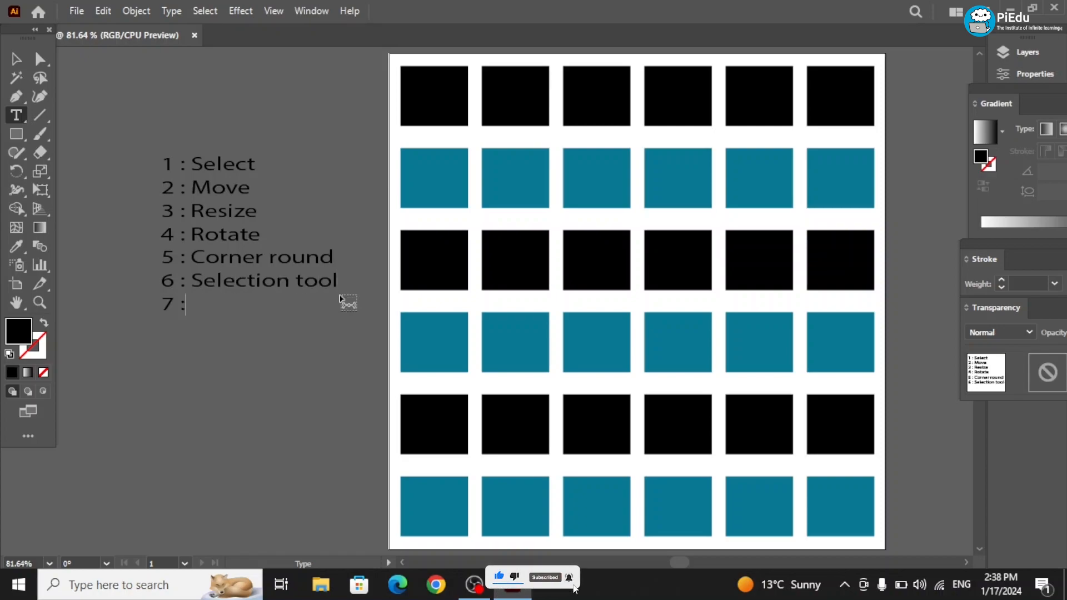
pyautogui.write('rectangle tool')
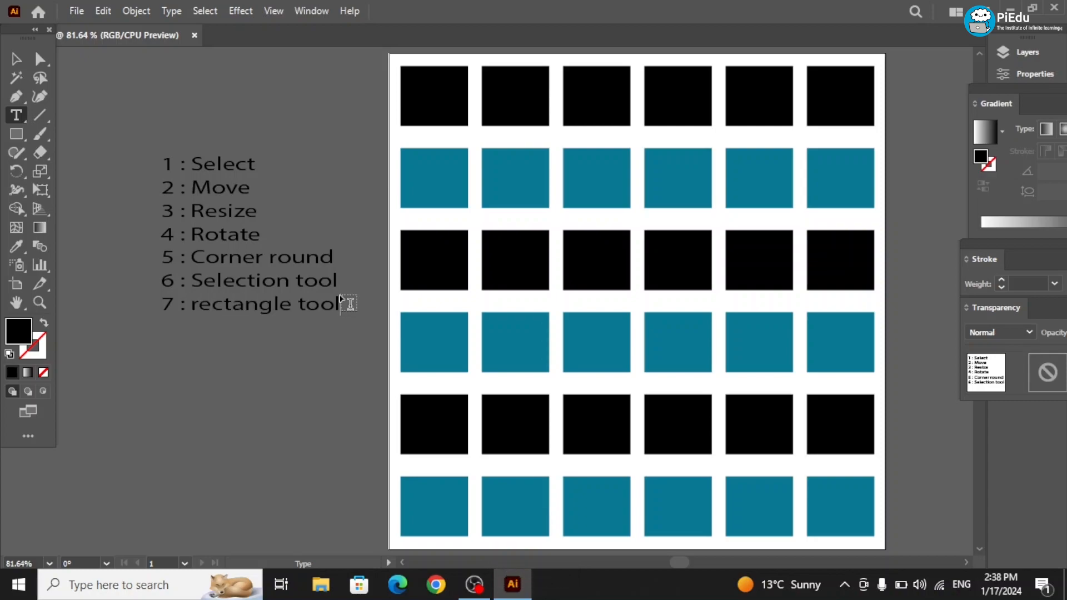
pyautogui.click(199, 306)
pyautogui.press('BackSpace')
pyautogui.write('R')
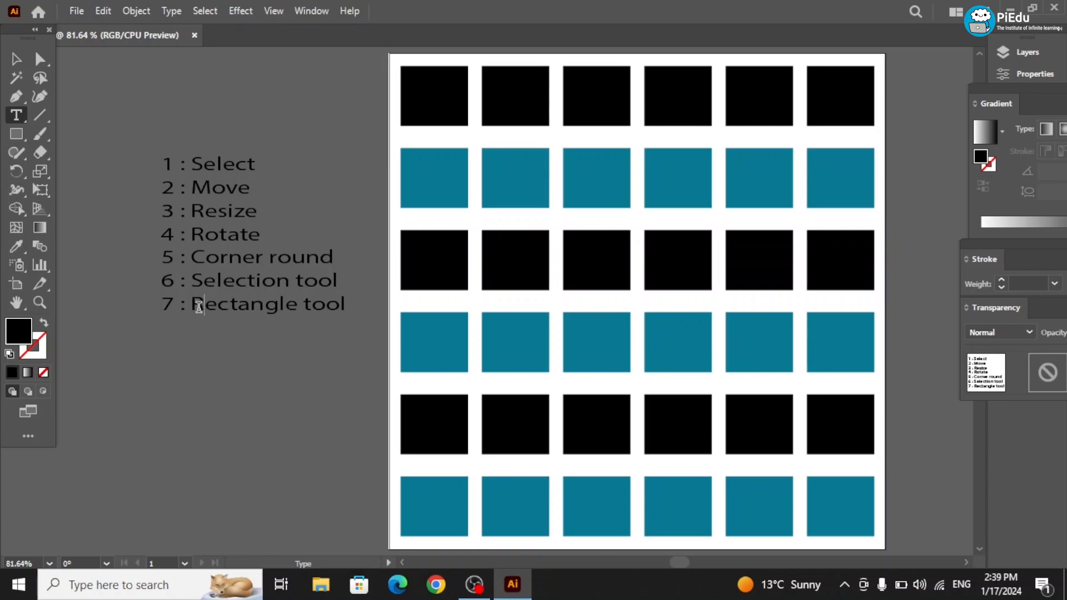
pyautogui.click(17, 59)
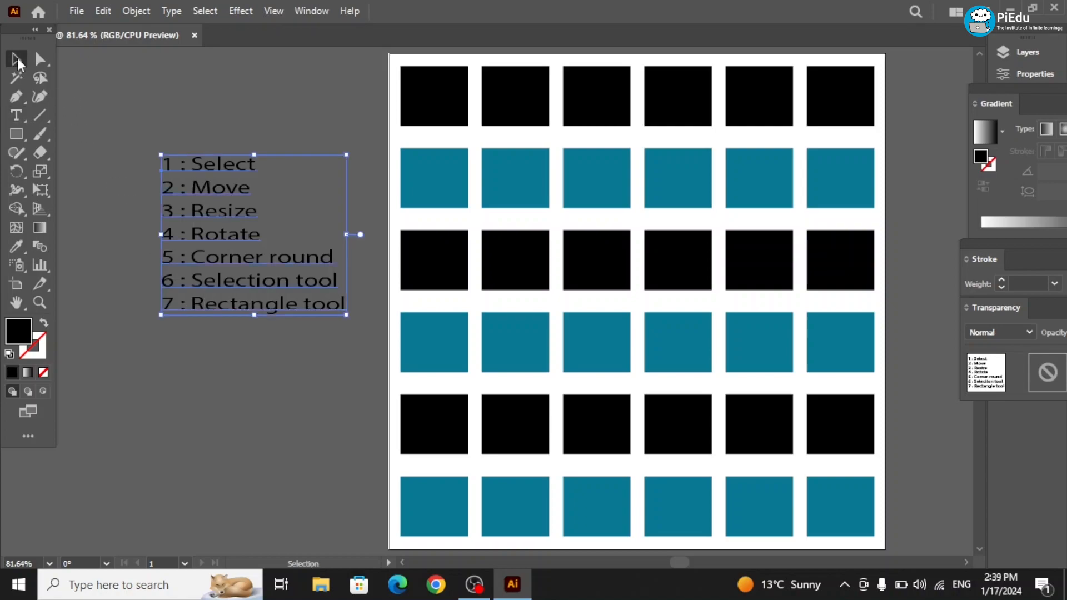
# Step: Examine the shape tools grouped with the Rectangle tool and deselect the text list
pyautogui.click(18, 142)
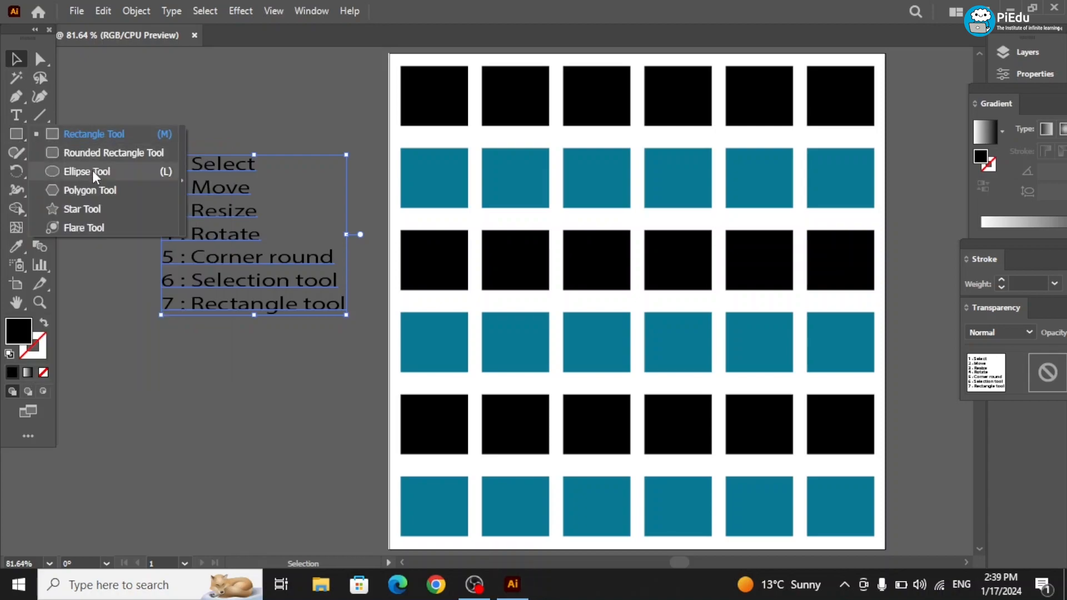
pyautogui.click(183, 114)
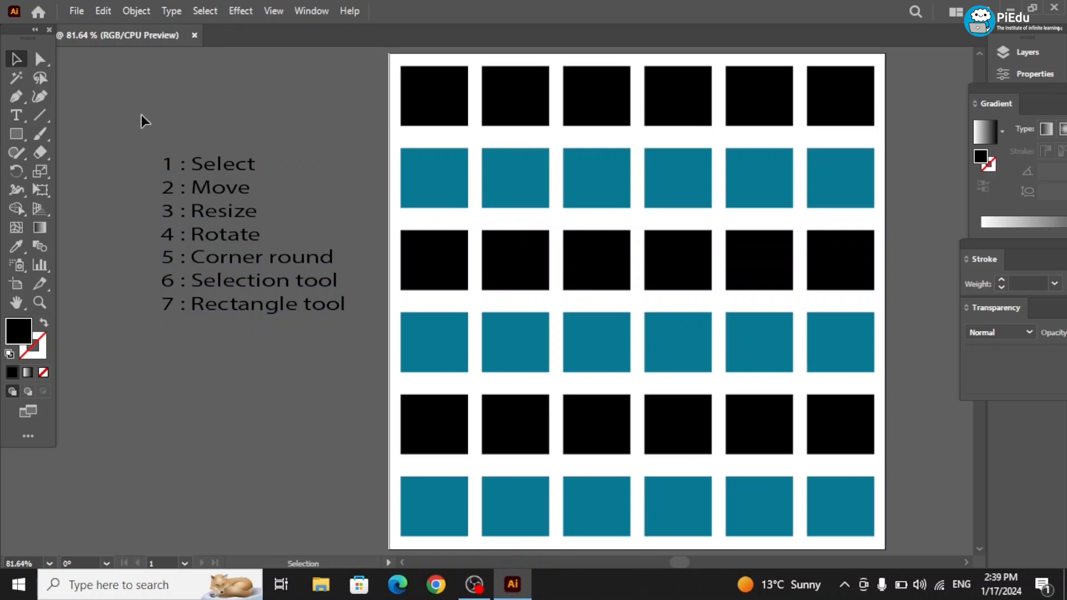
pyautogui.click(29, 110)
pyautogui.click(189, 165)
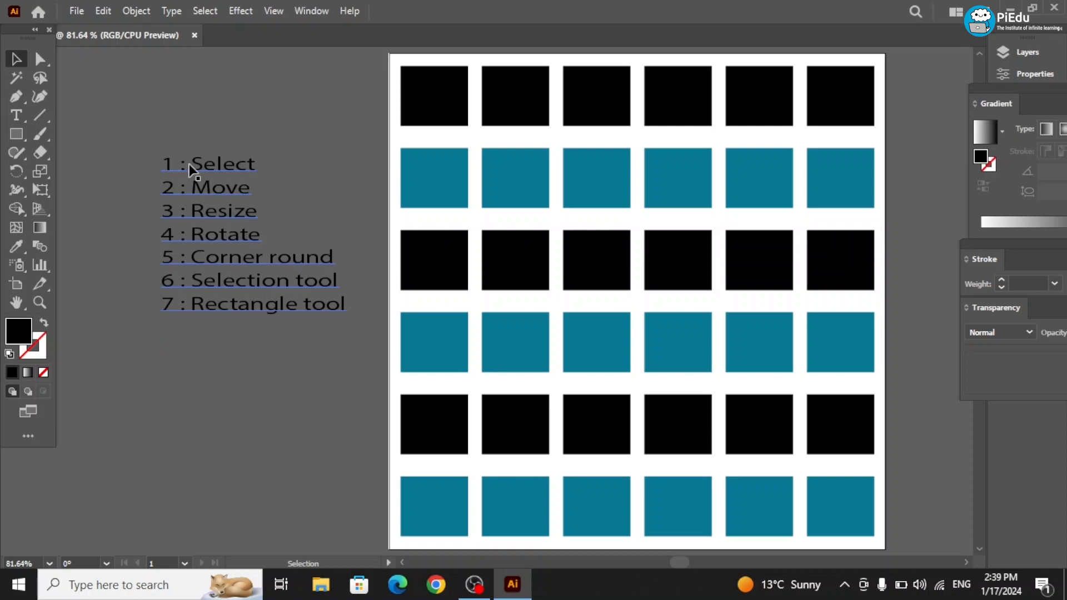
pyautogui.click(22, 130)
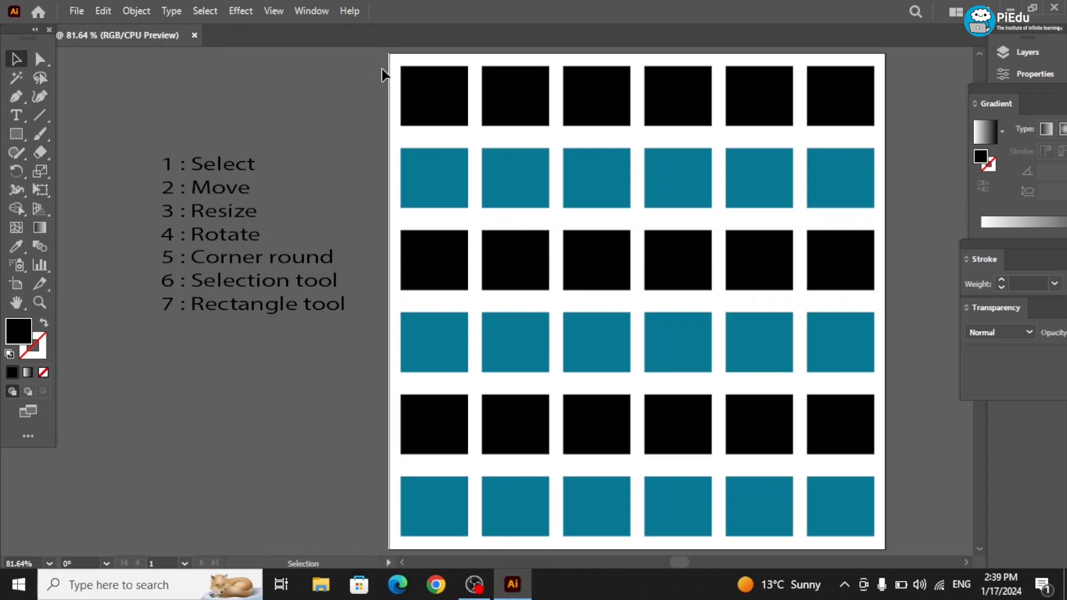
# Step: Delete the whole grid of rectangles and move the numbered text list onto the upper part of the artboard
pyautogui.moveTo(388, 70); pyautogui.dragTo(802, 454)
pyautogui.press('Delete')
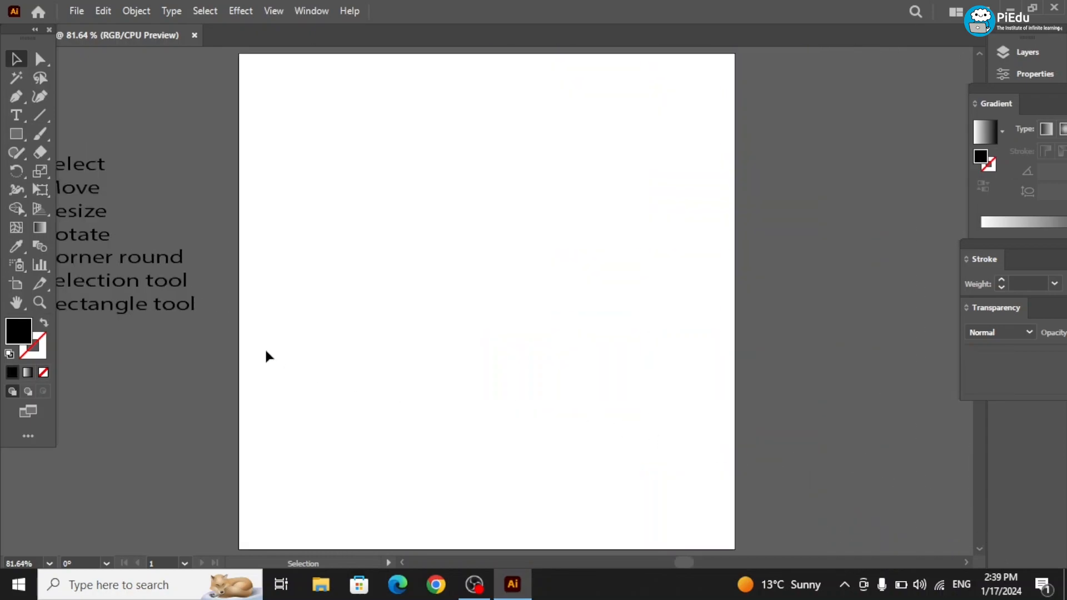
pyautogui.moveTo(158, 290); pyautogui.dragTo(441, 210)
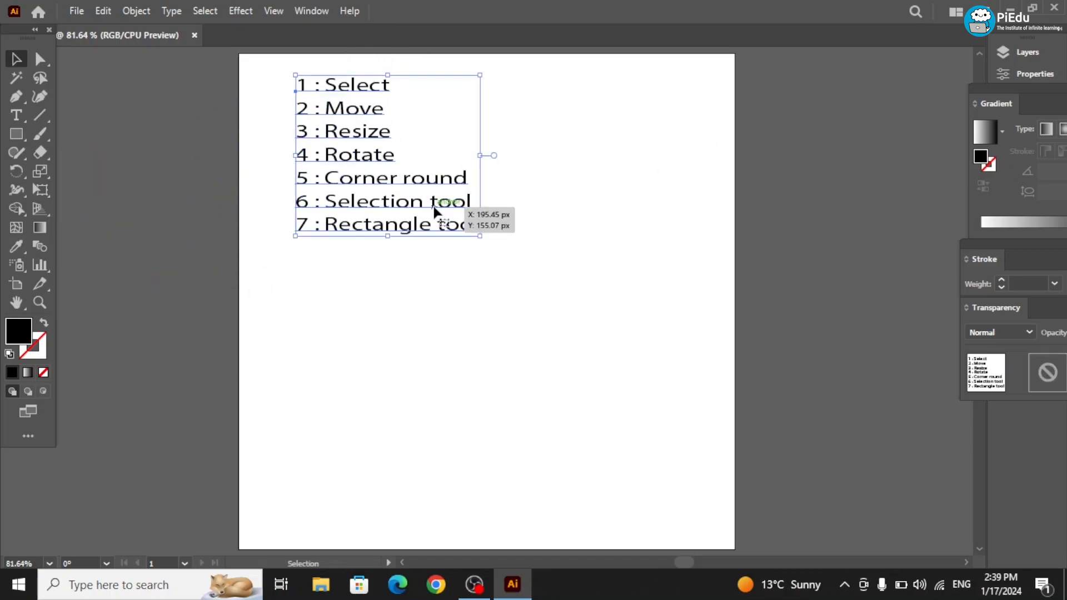
# Step: Draw a wide black rounded rectangle below the text list with the Rounded Rectangle tool and deselect it
pyautogui.rightClick(25, 133)
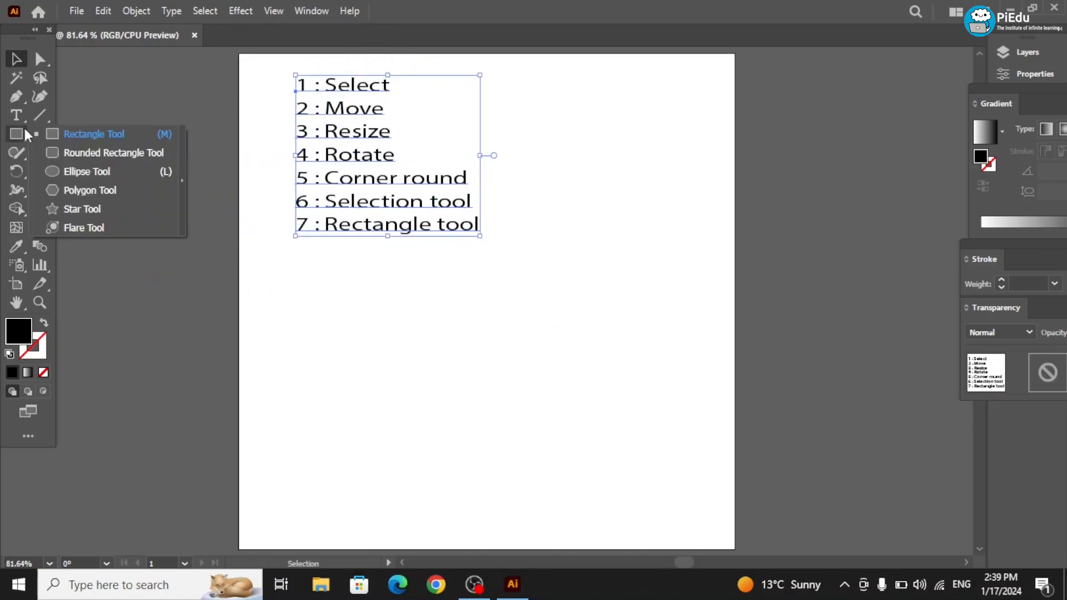
pyautogui.click(90, 151)
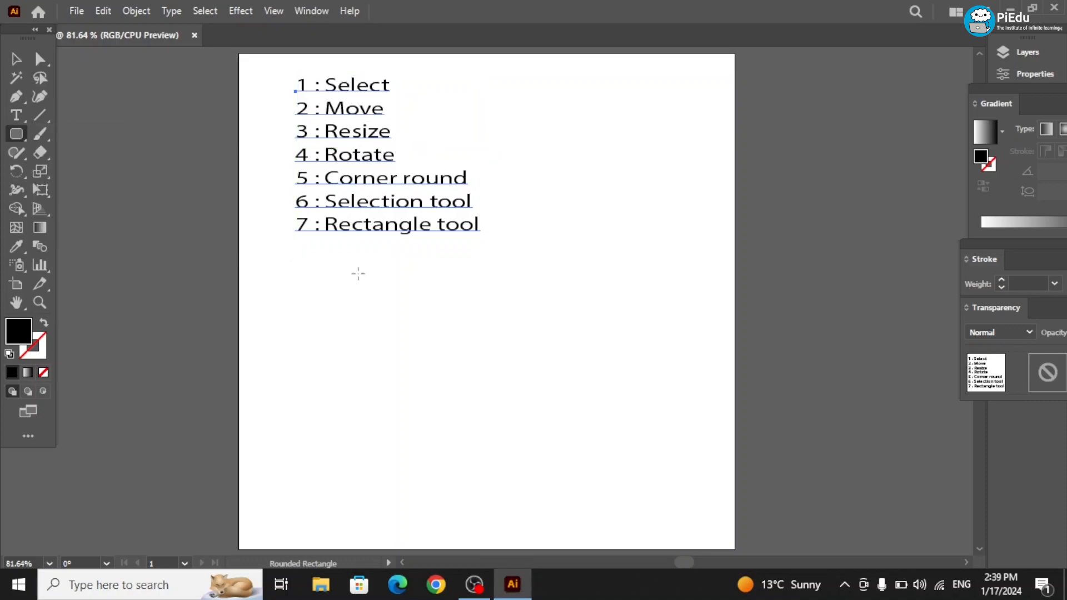
pyautogui.moveTo(307, 281); pyautogui.dragTo(473, 333)
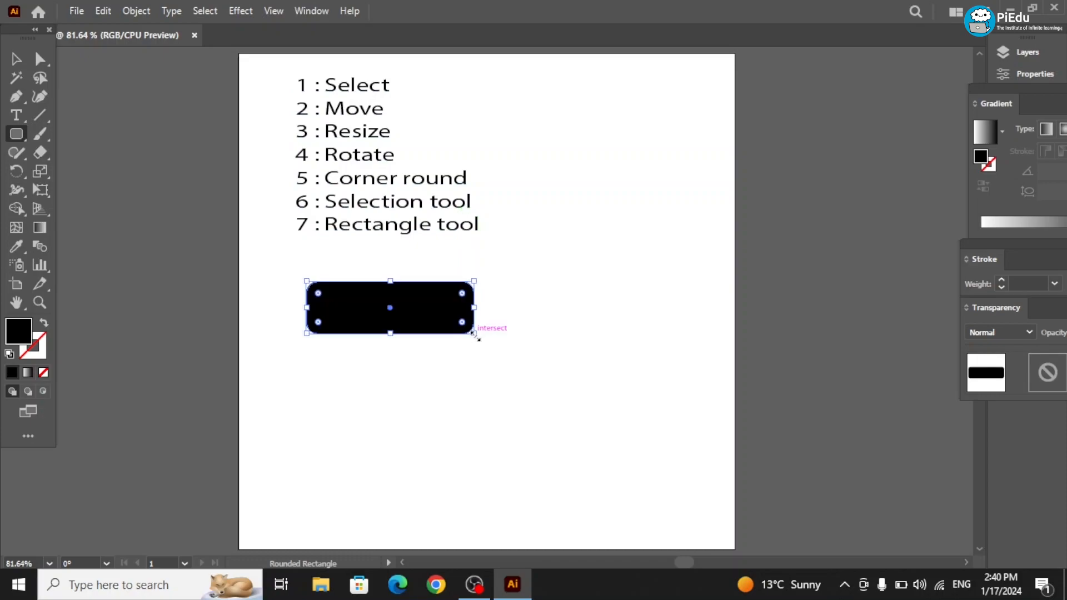
pyautogui.click(16, 59)
pyautogui.click(142, 174)
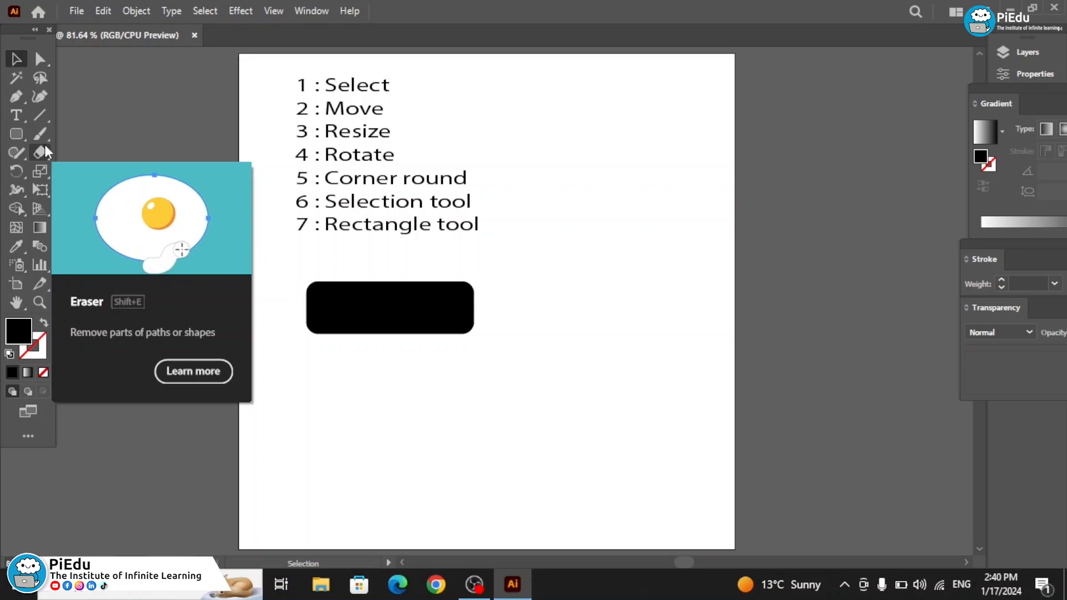
# Step: Reduce the rounded rectangle's corners to square ones and delete the shape
pyautogui.click(6, 128)
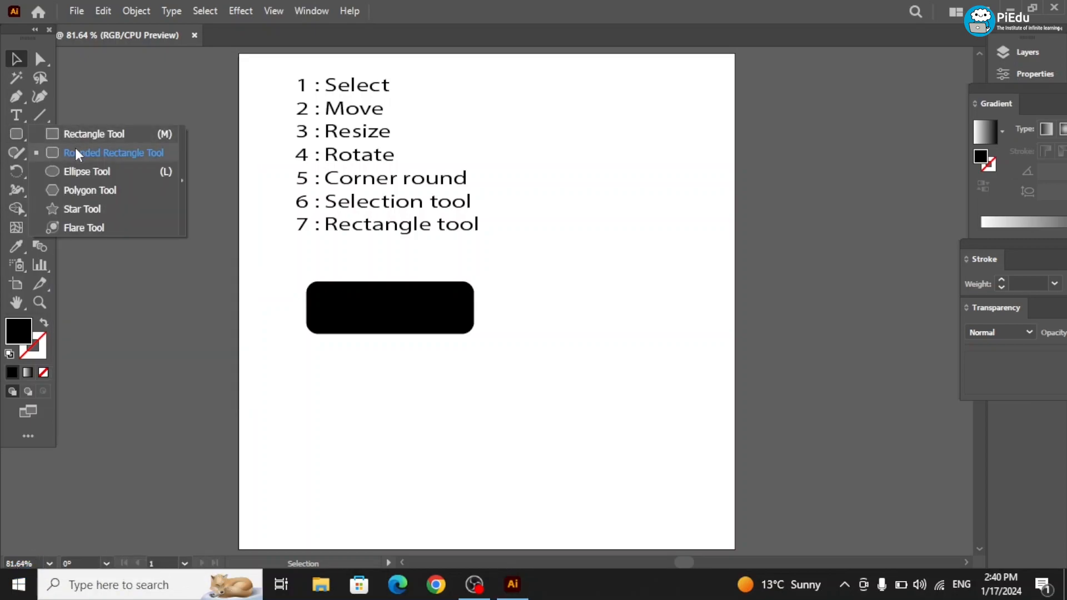
pyautogui.click(342, 300)
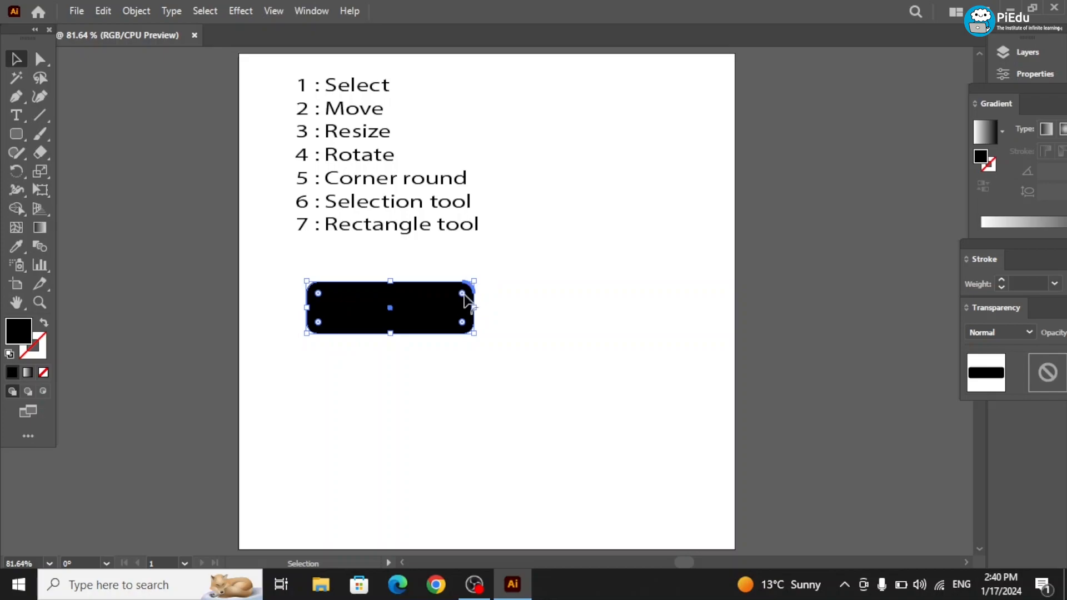
pyautogui.moveTo(459, 294); pyautogui.dragTo(481, 271)
pyautogui.click(514, 326)
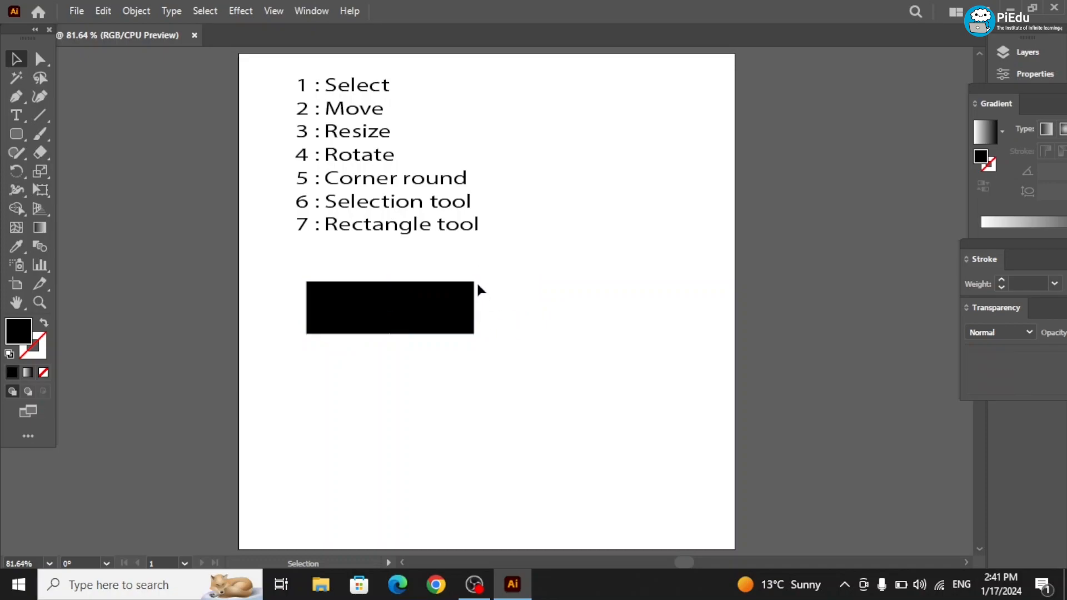
pyautogui.click(423, 317)
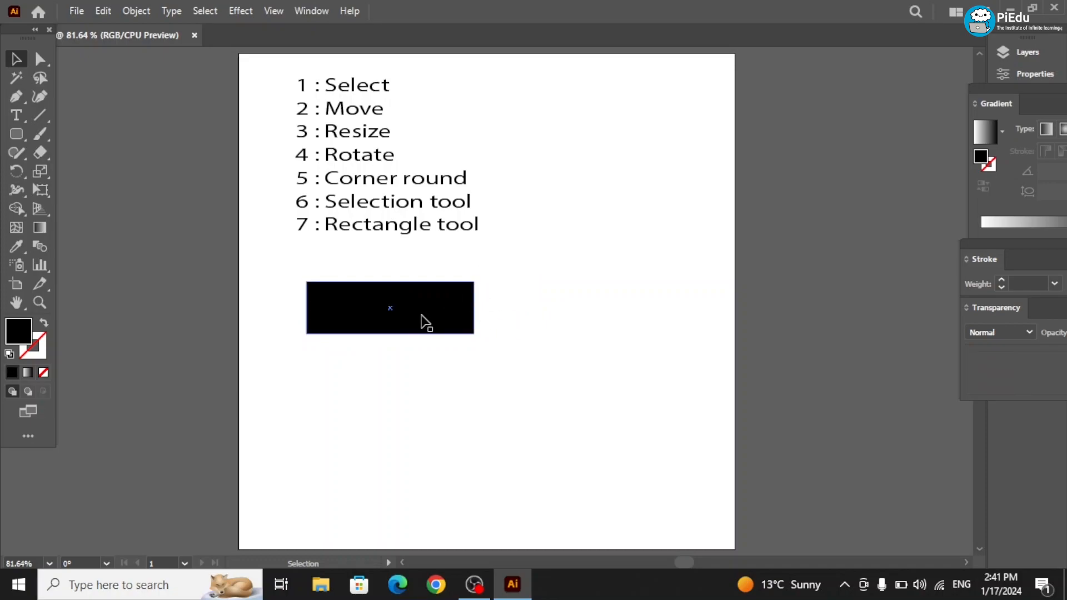
pyautogui.press('Delete')
# Step: Draw four black ellipses of different proportions below and beside the text list with the Ellipse tool
pyautogui.click(15, 138)
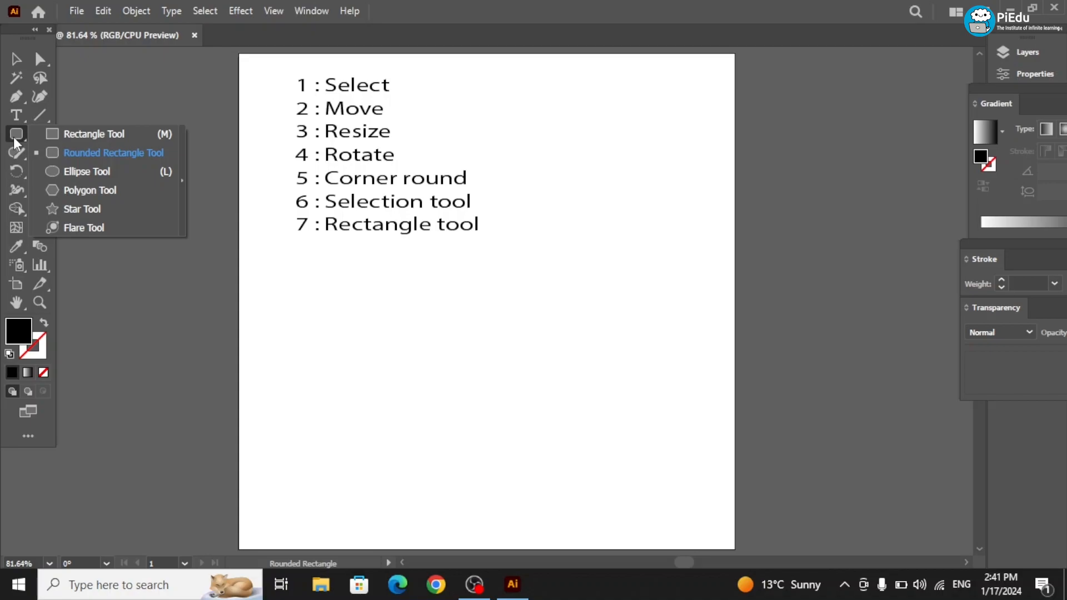
pyautogui.click(69, 171)
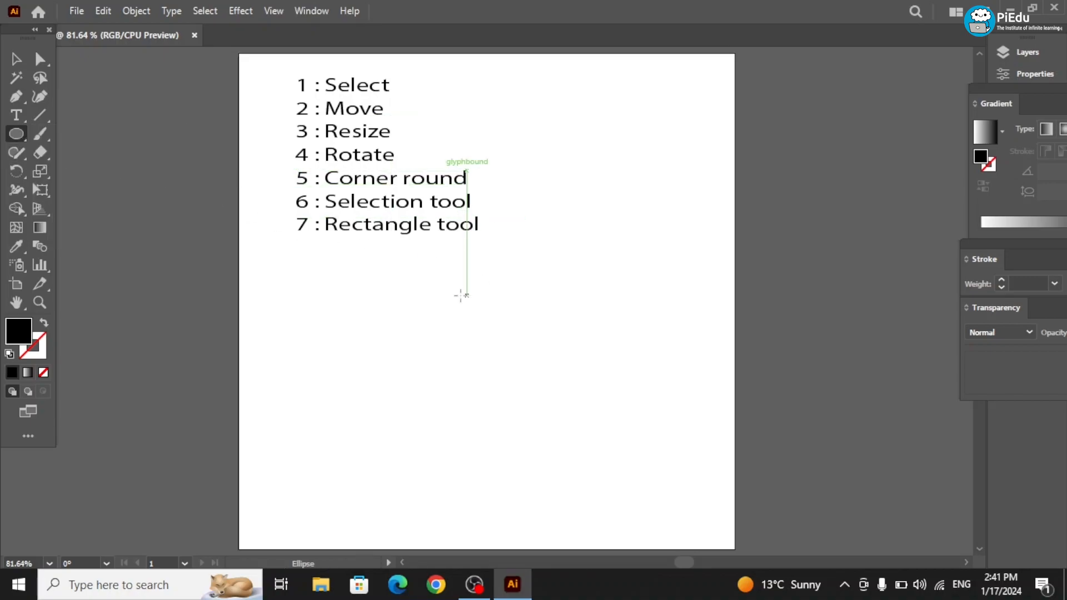
pyautogui.moveTo(424, 296); pyautogui.dragTo(613, 398)
pyautogui.moveTo(320, 301); pyautogui.dragTo(406, 421)
pyautogui.moveTo(600, 184); pyautogui.dragTo(746, 361)
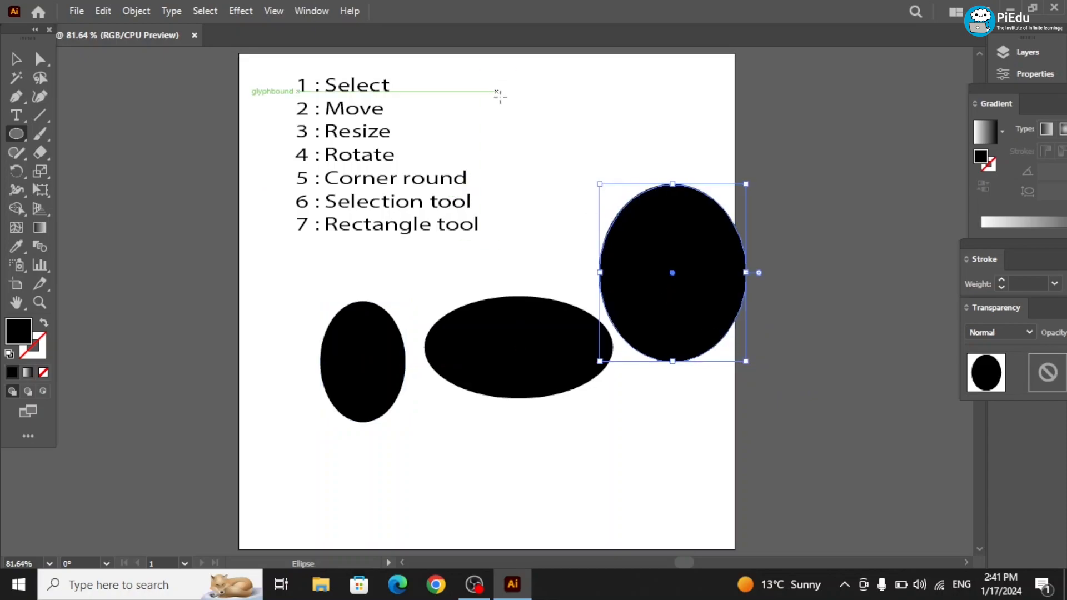
pyautogui.moveTo(500, 102); pyautogui.dragTo(614, 198)
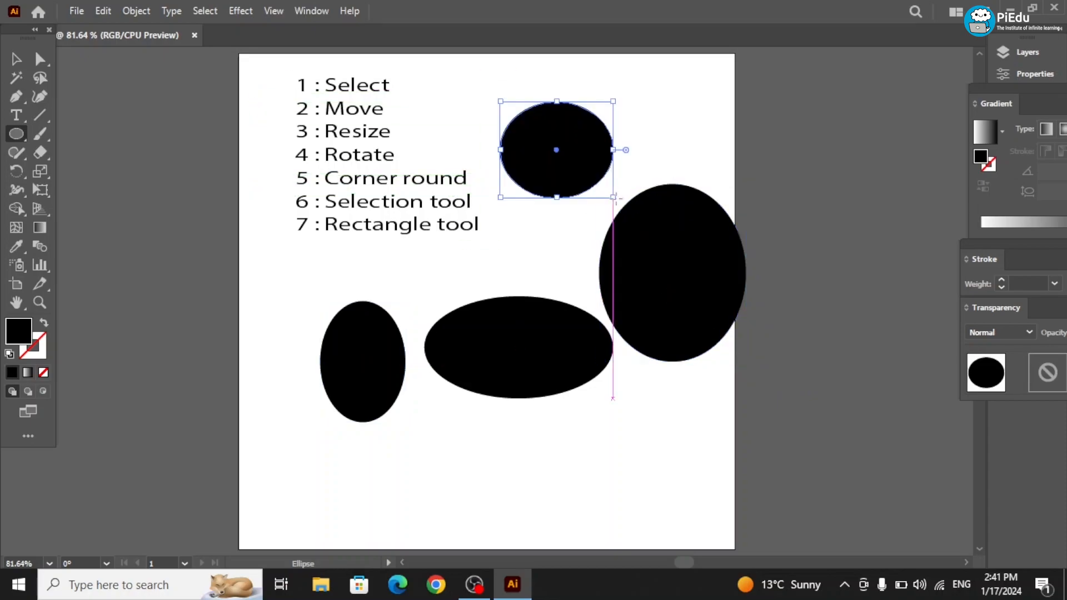
# Step: Draw a perfect circle in the lower-right area of the artboard and deselect it
pyautogui.moveTo(443, 469); pyautogui.dragTo(648, 443)
pyautogui.press('v')
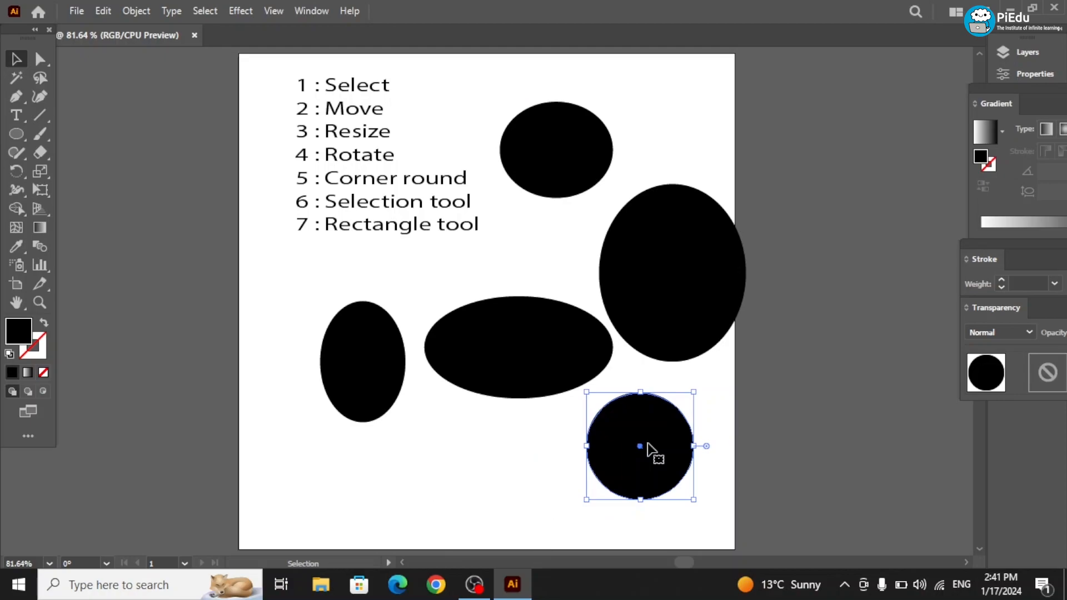
pyautogui.click(558, 484)
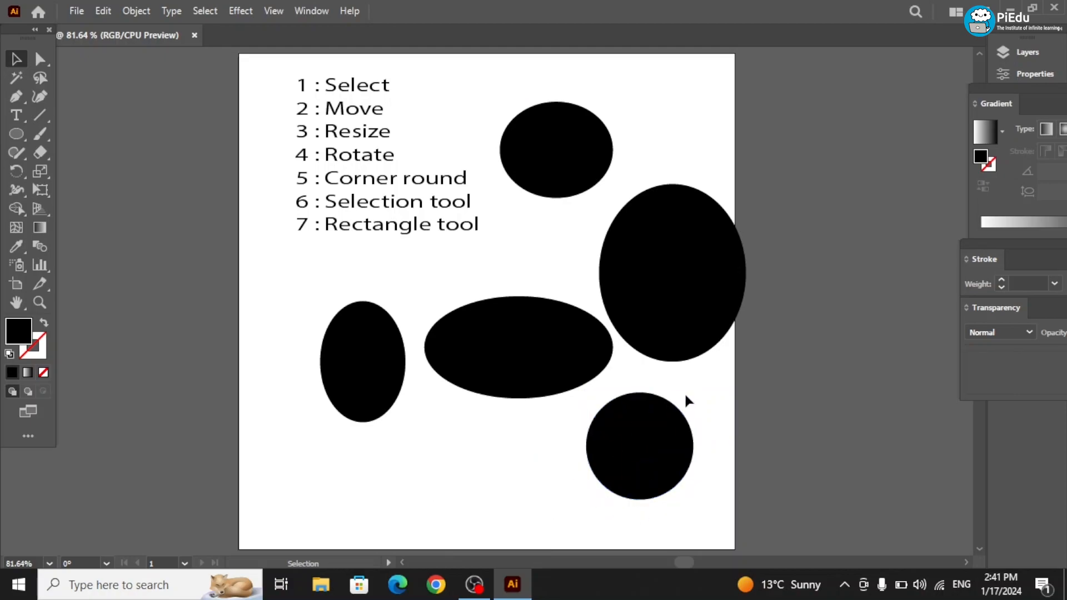
# Step: Delete the three ellipses across the artboard's middle and draw a flat, wide ellipse and a large tall ellipse in their place
pyautogui.moveTo(280, 344); pyautogui.dragTo(698, 276)
pyautogui.press('Delete')
pyautogui.press('l')
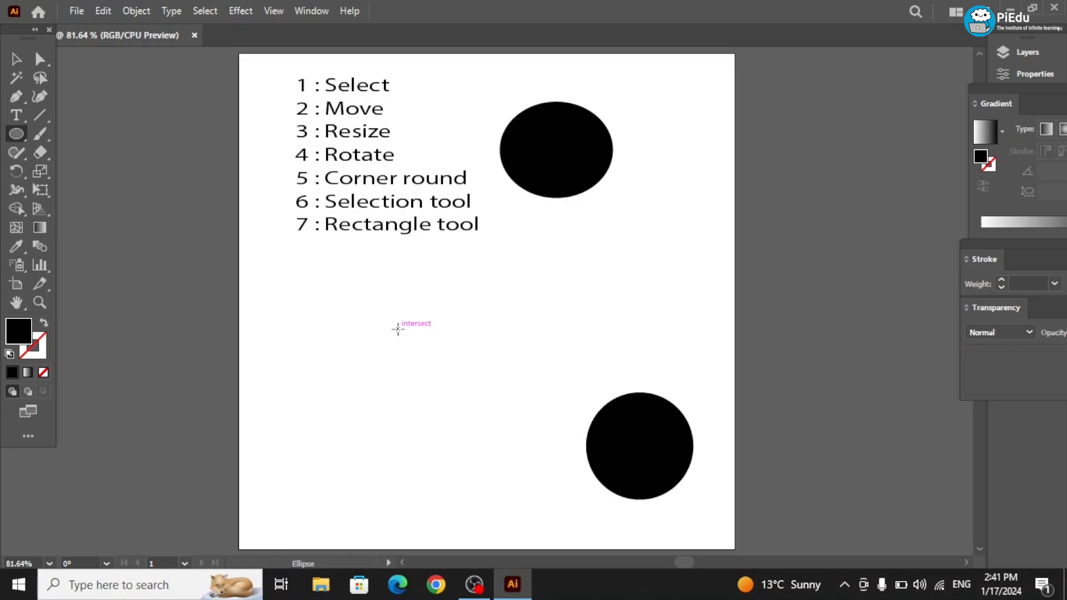
pyautogui.moveTo(398, 329)
pyautogui.mouseDown()
pyautogui.moveTo(515, 465)
pyautogui.moveTo(538, 382)
pyautogui.moveTo(652, 359)
pyautogui.mouseUp()
pyautogui.moveTo(342, 354); pyautogui.dragTo(416, 457)
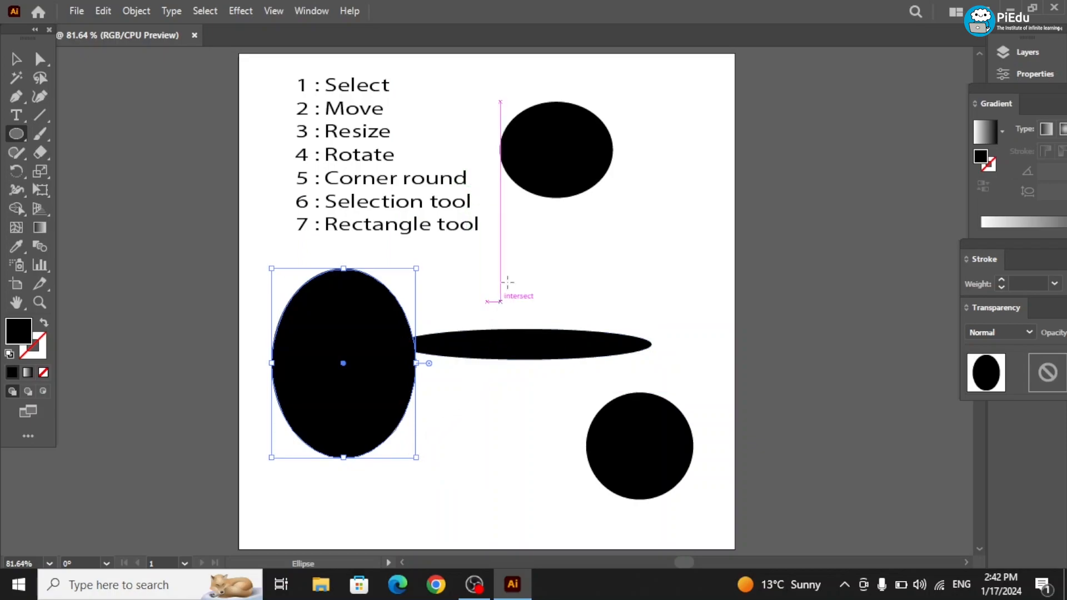
# Step: Draw a large perfect circle over the flat ellipse's end, above the small circle, and return to the Selection tool
pyautogui.moveTo(518, 229); pyautogui.dragTo(538, 261)
pyautogui.moveTo(671, 354); pyautogui.dragTo(689, 364)
pyautogui.press('v')
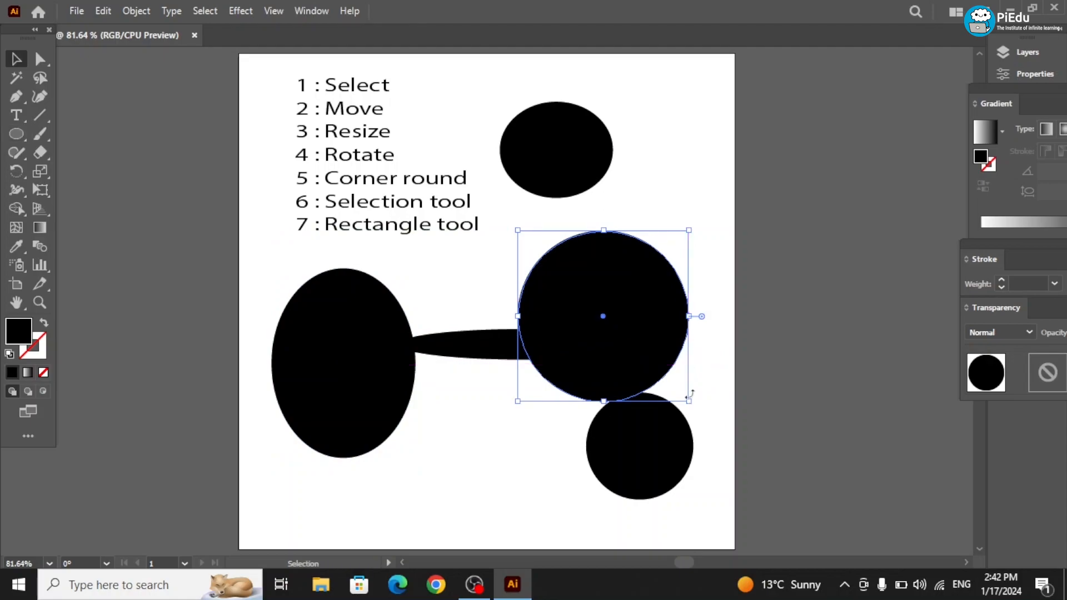
# Step: Scale the large circle down to about half its size, and delete all the black ellipses and circles from the artboard
pyautogui.moveTo(689, 401); pyautogui.dragTo(603, 316)
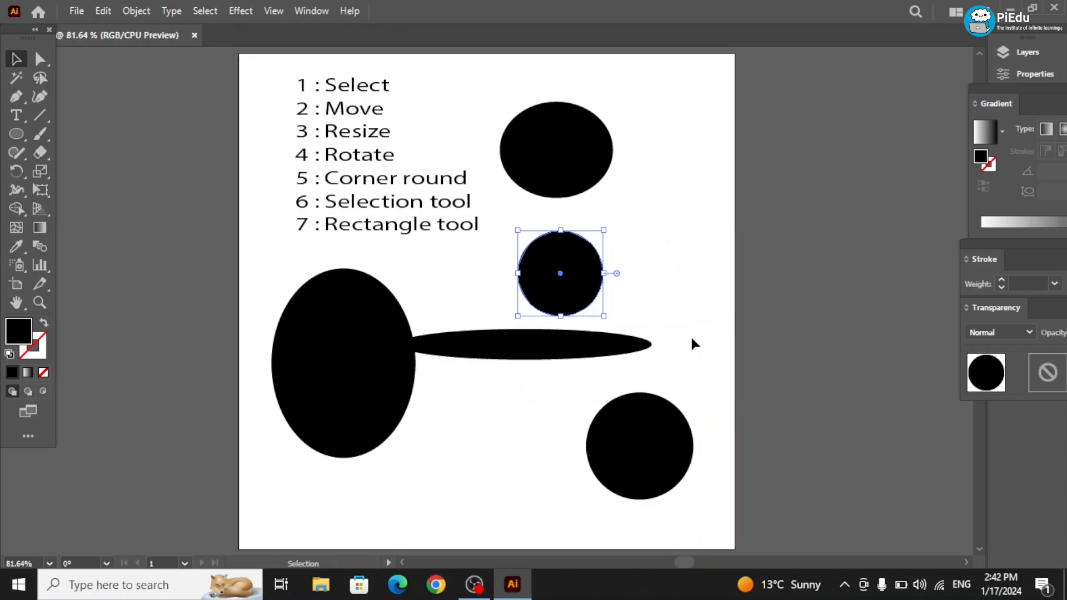
pyautogui.click(528, 347)
pyautogui.moveTo(220, 315); pyautogui.dragTo(714, 455)
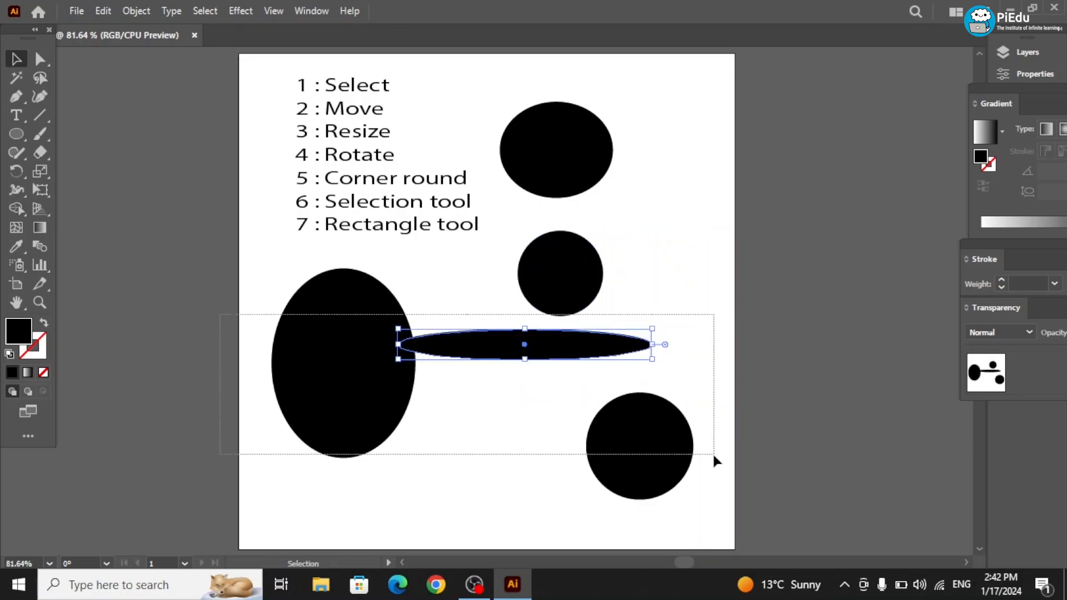
pyautogui.press('Delete')
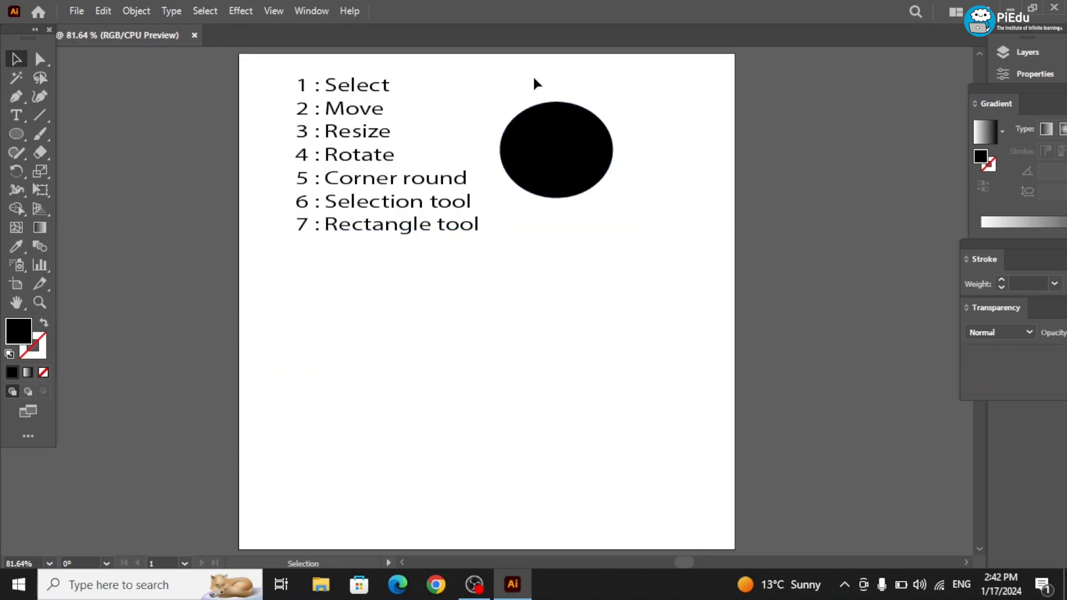
pyautogui.click(592, 188)
pyautogui.press('Delete')
# Step: Add the line "8 : Rounded Rectangle tool" to the text list below "7 : Rectangle tool"
pyautogui.click(472, 225)
pyautogui.press('t')
pyautogui.click(476, 224)
pyautogui.press('BackSpace')
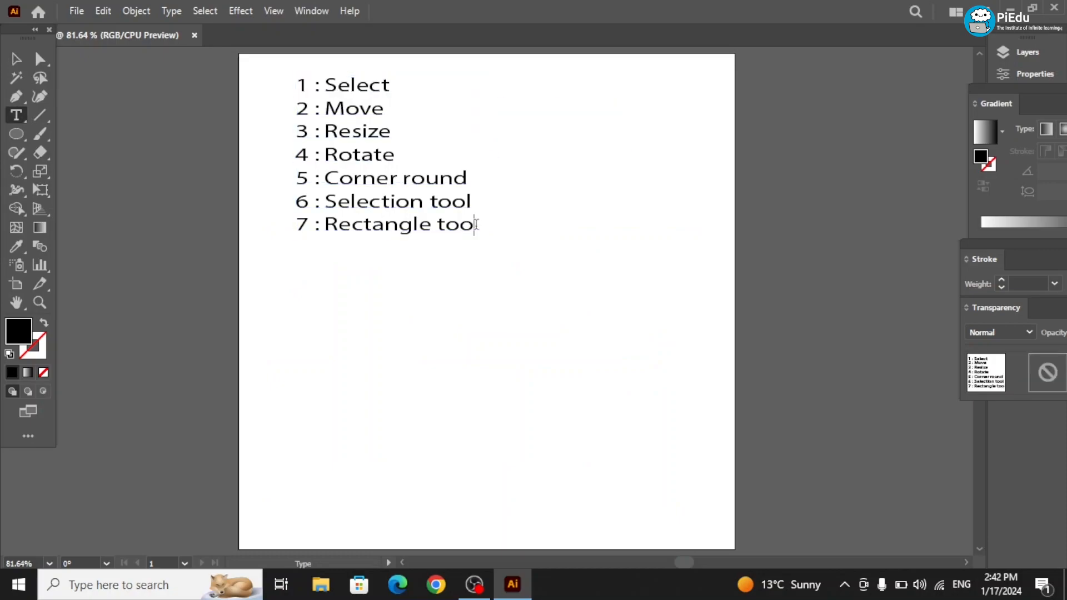
pyautogui.write('l')
pyautogui.press('Return')
pyautogui.write('8:')
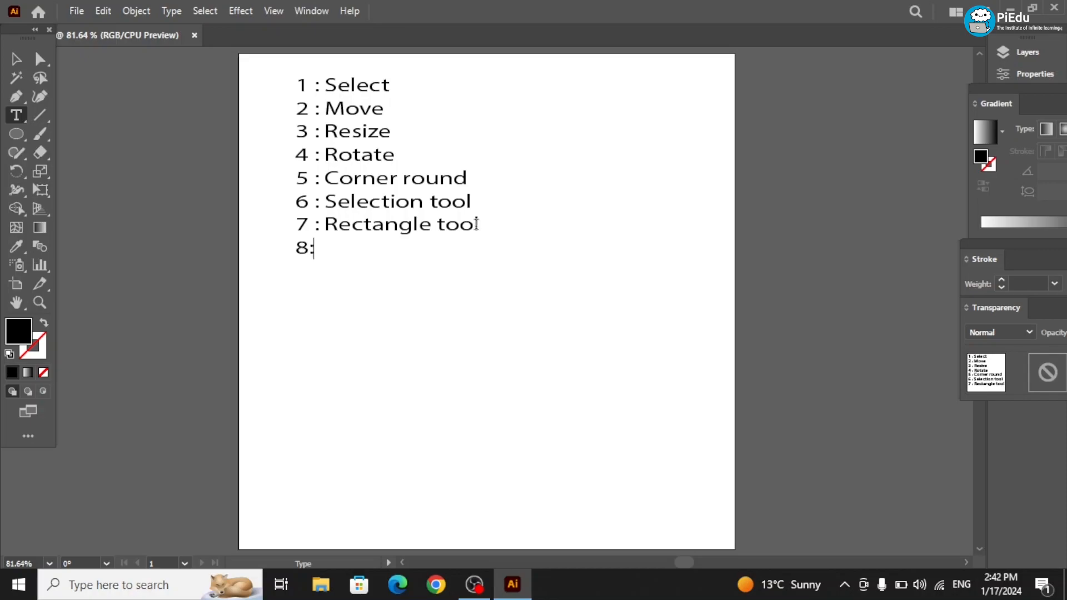
pyautogui.press('Left')
pyautogui.press('Right')
pyautogui.write('Rounce')
pyautogui.press('BackSpace')
pyautogui.press('BackSpace')
pyautogui.write('ded Rectan')
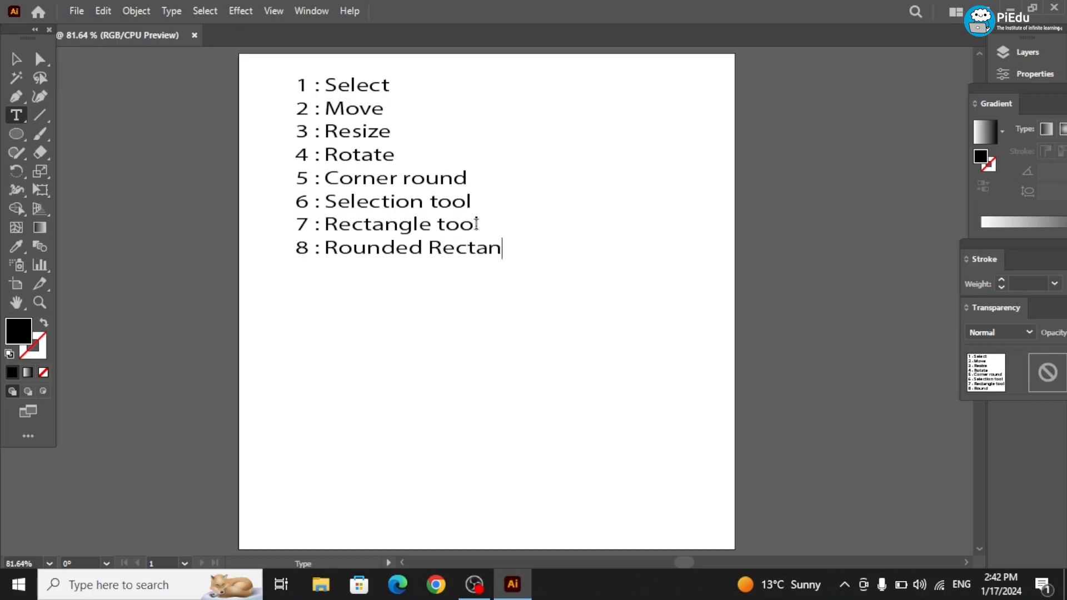
pyautogui.write('gle')
pyautogui.press('BackSpace')
pyautogui.write('e tool')
pyautogui.press('Left')
pyautogui.press('Left')
pyautogui.press('Left')
pyautogui.press('Left')
pyautogui.press('Right')
pyautogui.press('Right')
pyautogui.press('Right')
pyautogui.press('Right')
# Step: Add the line "9 : Elipse Tool" at the end of the text list
pyautogui.press('Return')
pyautogui.write('9 :')
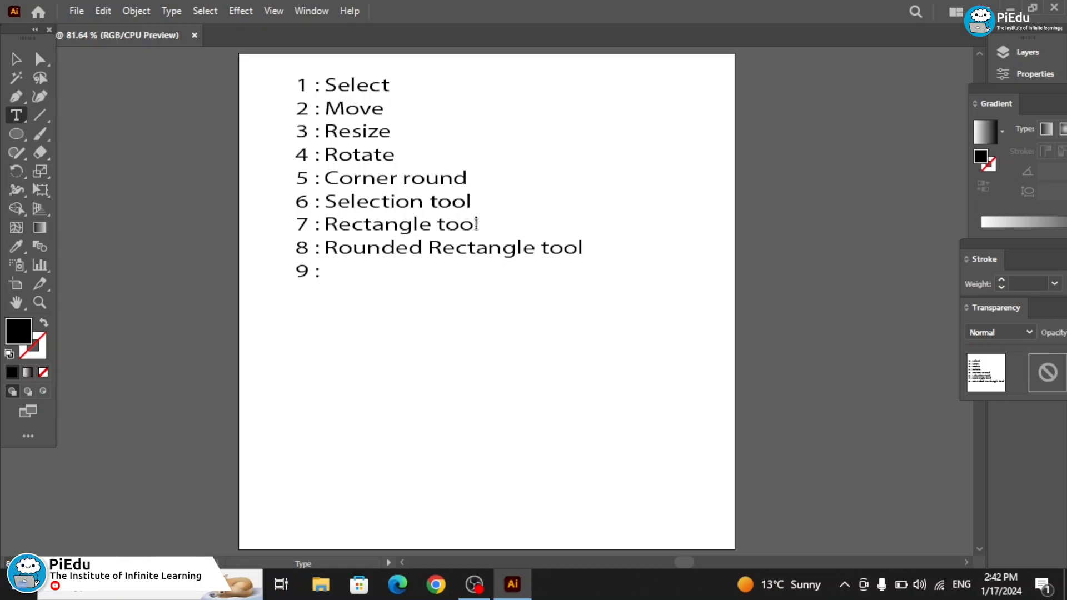
pyautogui.write(' Elipse ')
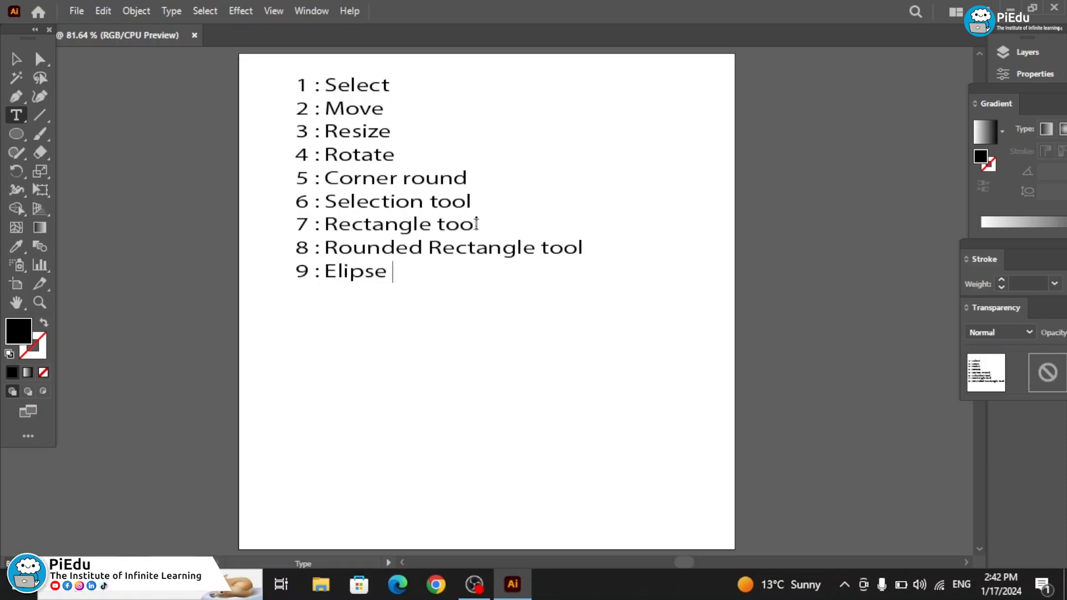
pyautogui.write('Tool')
# Step: Enlarge the text list by about a quarter and reposition it in the upper part of the artboard with the Selection tool
pyautogui.click(18, 60)
pyautogui.moveTo(372, 156); pyautogui.dragTo(369, 231)
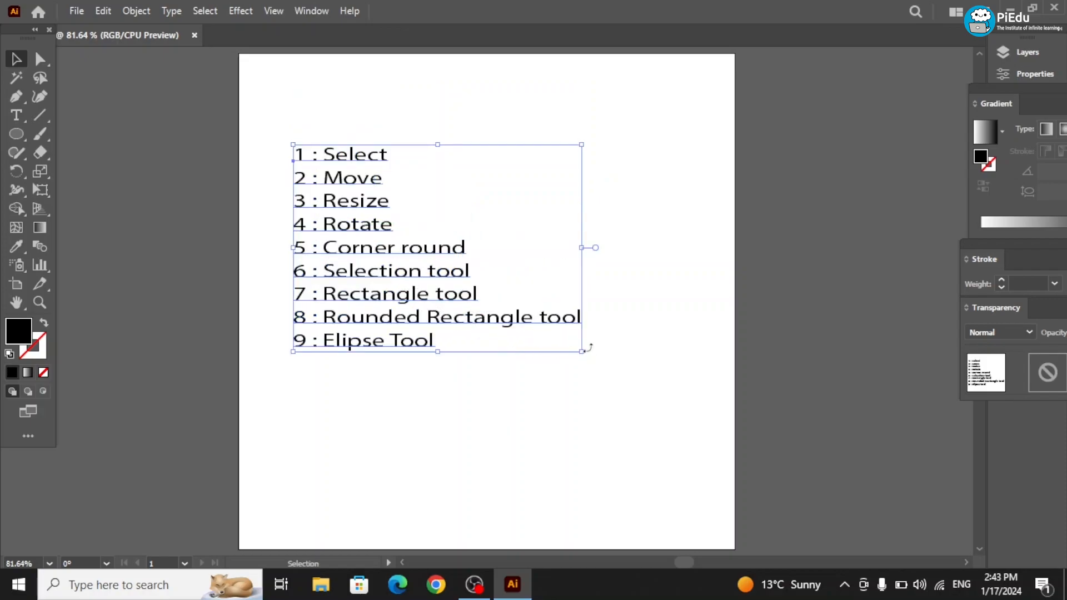
pyautogui.moveTo(582, 353); pyautogui.dragTo(654, 421)
pyautogui.moveTo(521, 373); pyautogui.dragTo(568, 336)
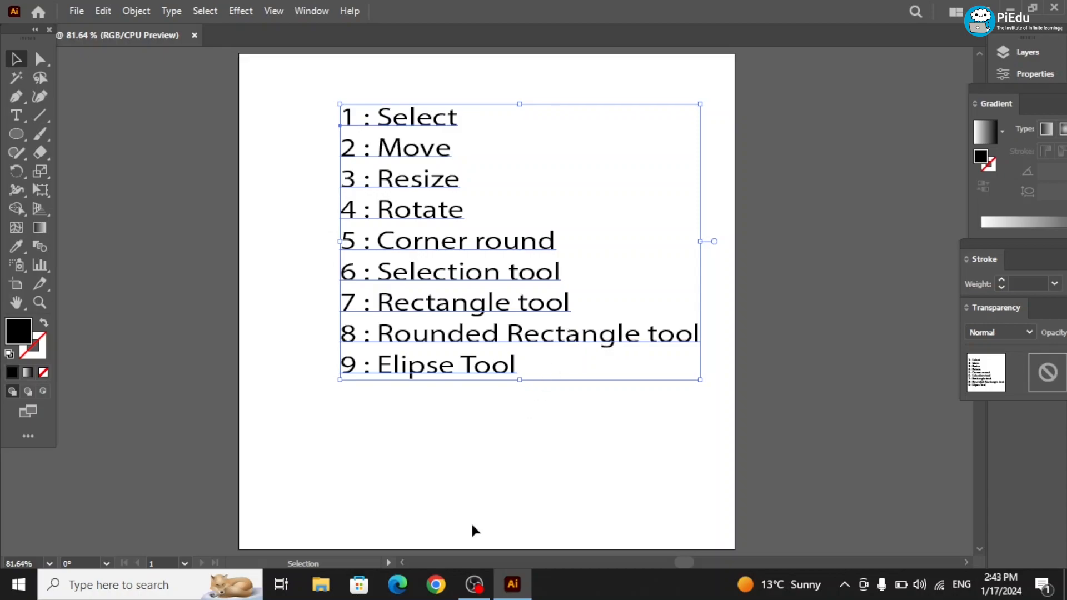
# Step: Switch to Chrome, search Google for "simple vector shapes" and open the preview of VectorStock's simple geometric shapes chart
pyautogui.click(444, 594)
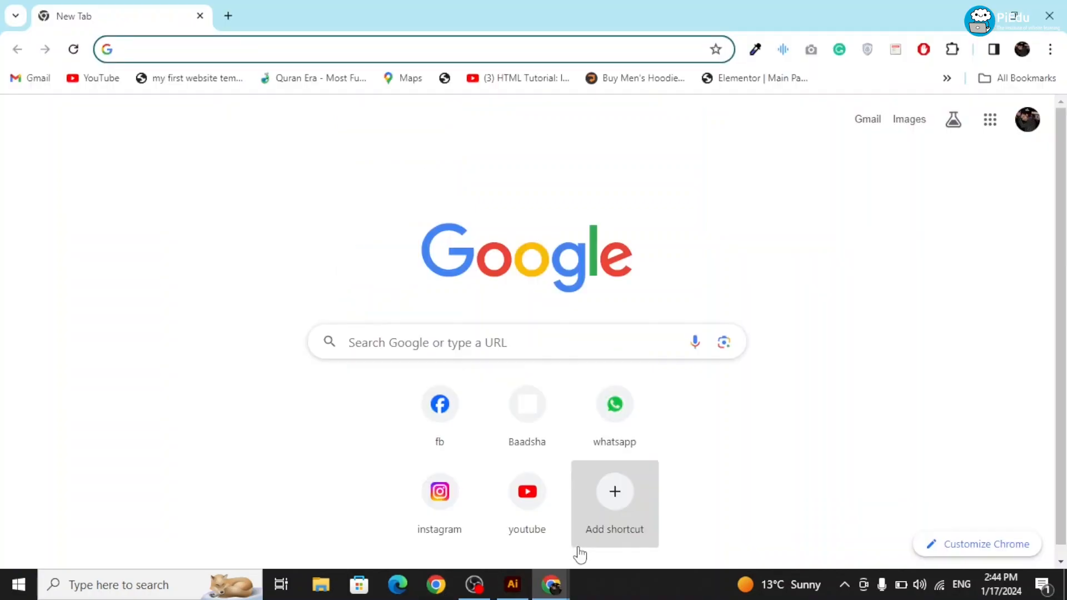
pyautogui.click(471, 345)
pyautogui.write('simple')
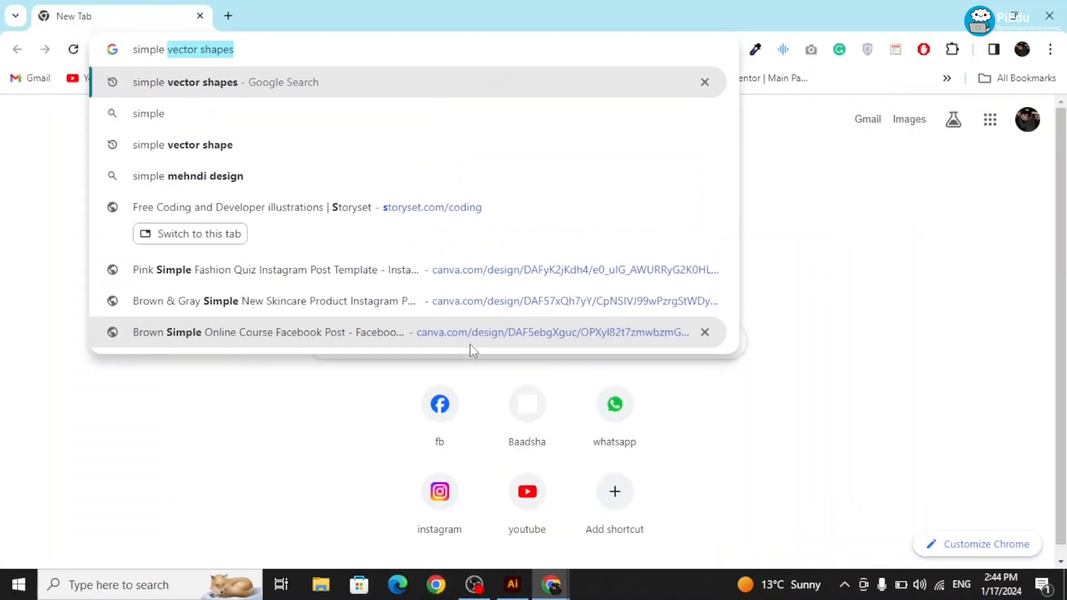
pyautogui.press('Return')
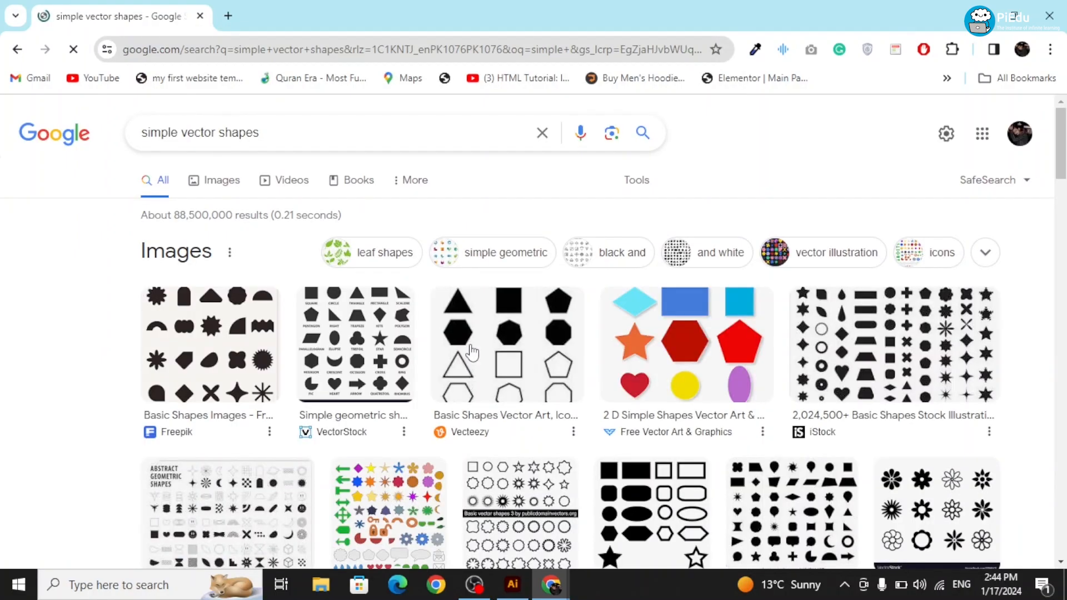
pyautogui.click(401, 349)
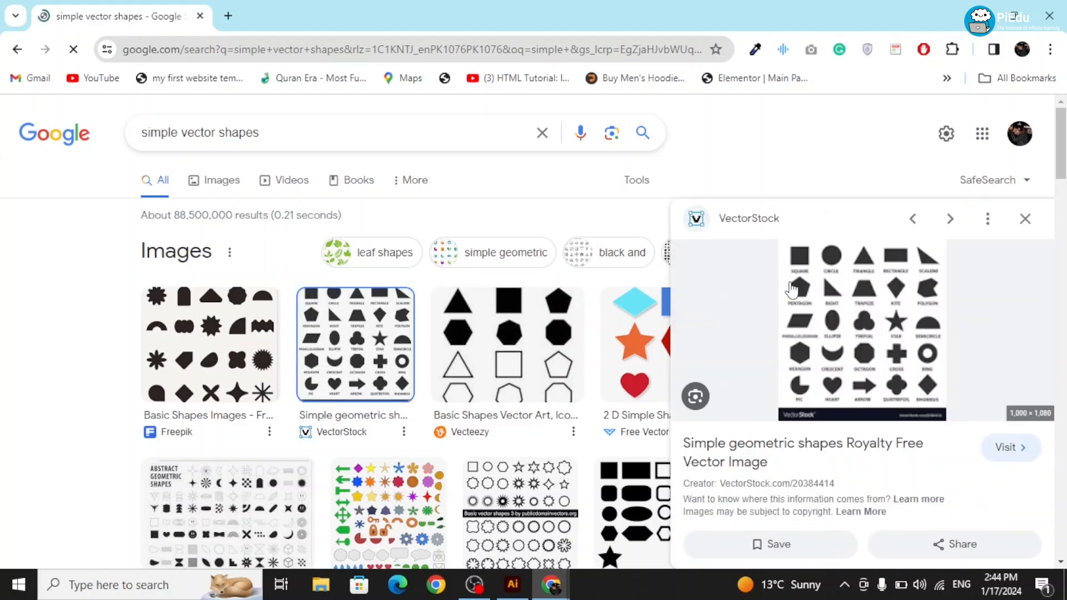
# Step: Examine the labelled shapes in the VectorStock chart up close, from square and circle to rhombus, and switch back to Illustrator
pyautogui.scroll(3, 792, 289)
pyautogui.hscroll(2, 791, 284)
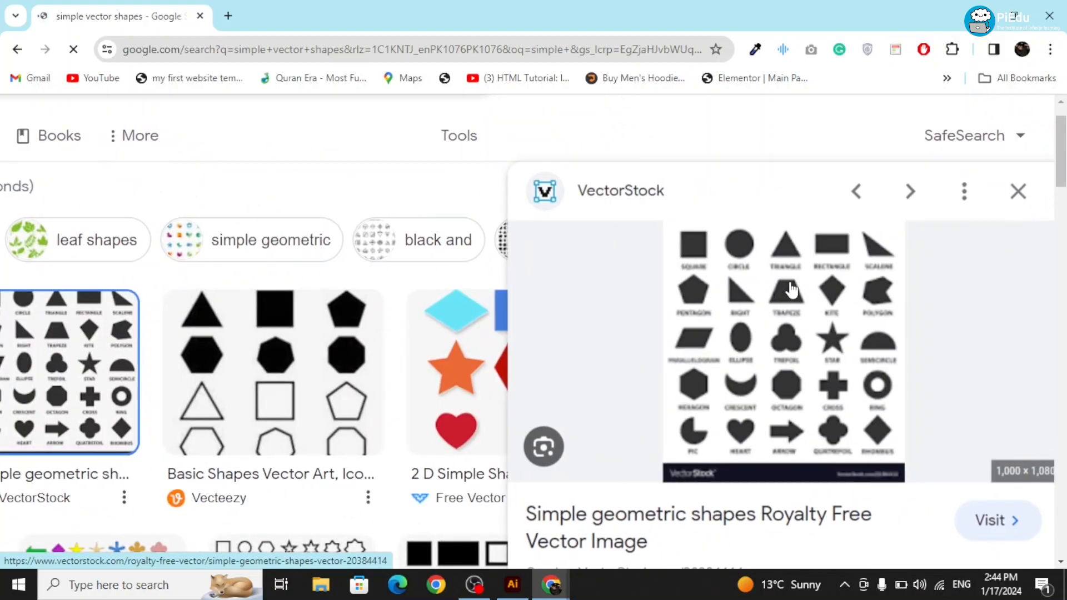
pyautogui.scroll(1, 791, 284)
pyautogui.scroll(2, 724, 372)
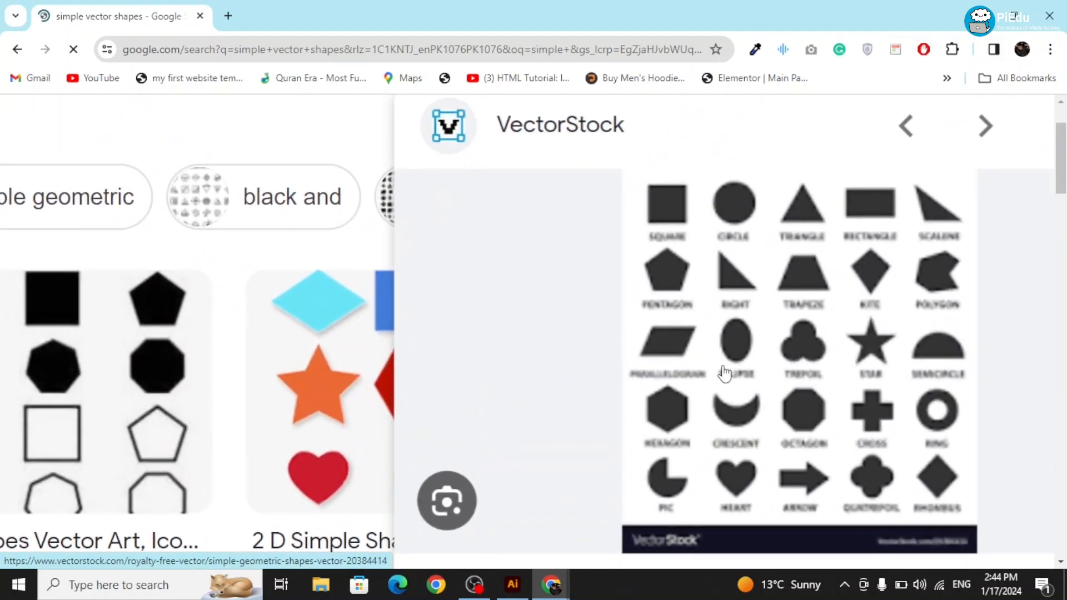
pyautogui.hscroll(2, 724, 372)
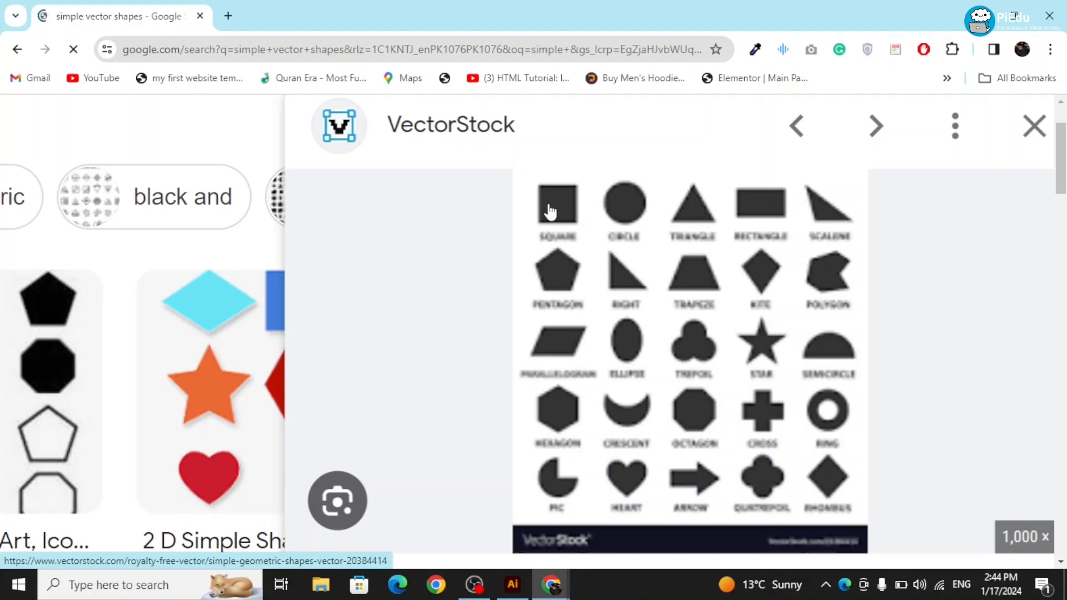
pyautogui.scroll(-4, 550, 211)
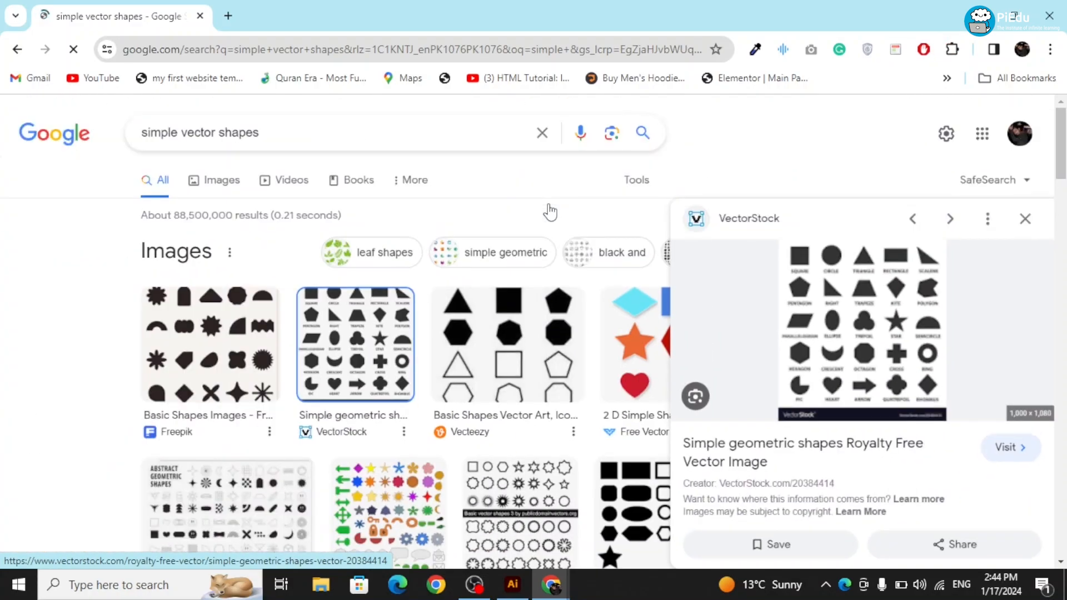
pyautogui.scroll(2, 881, 312)
pyautogui.scroll(-2, 882, 312)
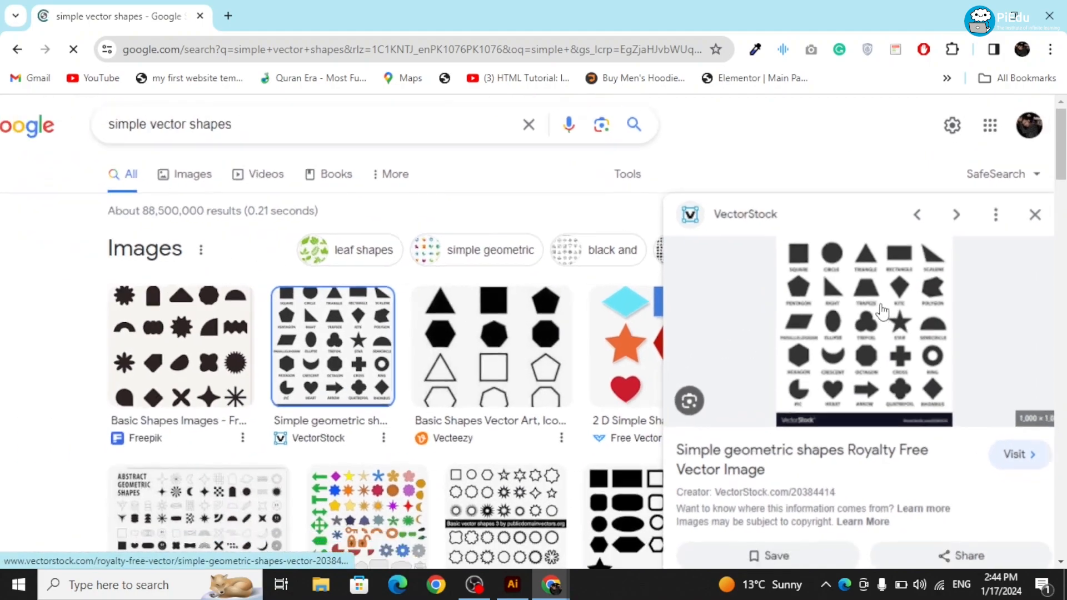
pyautogui.scroll(-3, 528, 314)
pyautogui.scroll(2, 813, 355)
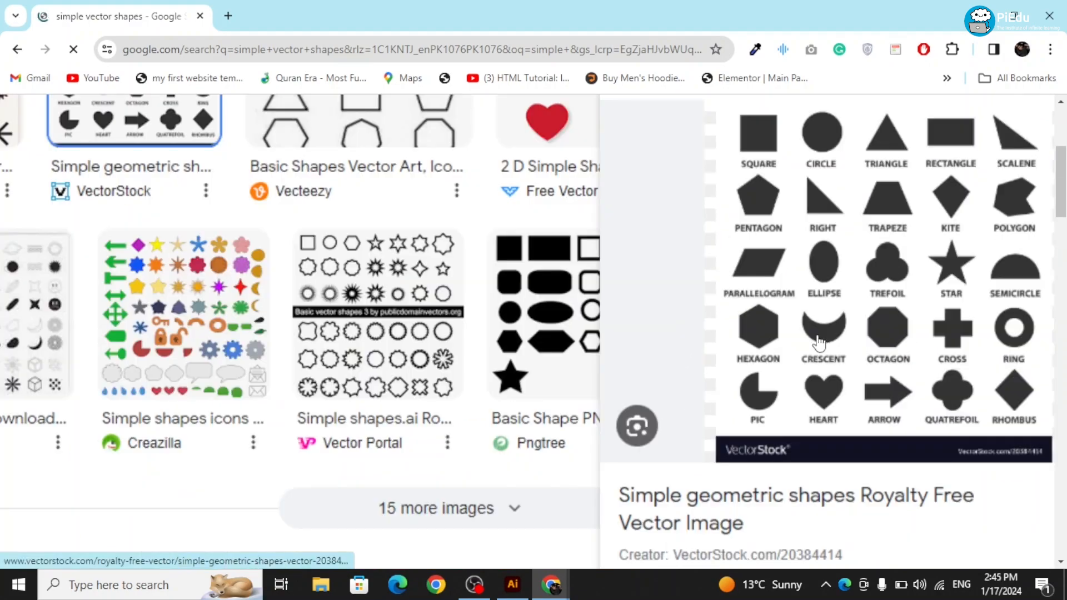
pyautogui.scroll(-3, 814, 355)
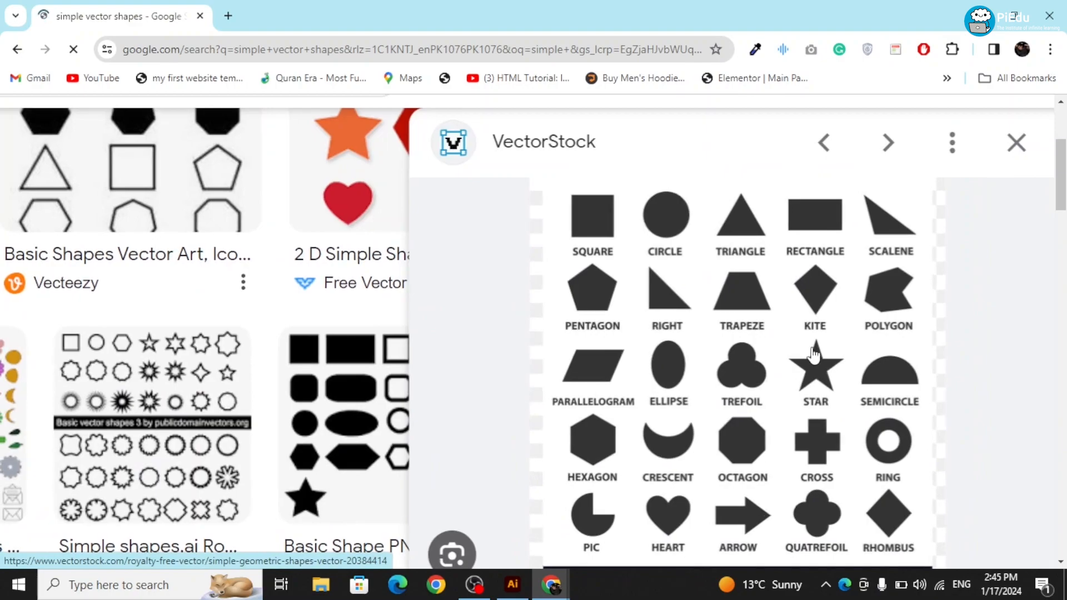
pyautogui.scroll(3, 815, 355)
pyautogui.scroll(1, 812, 350)
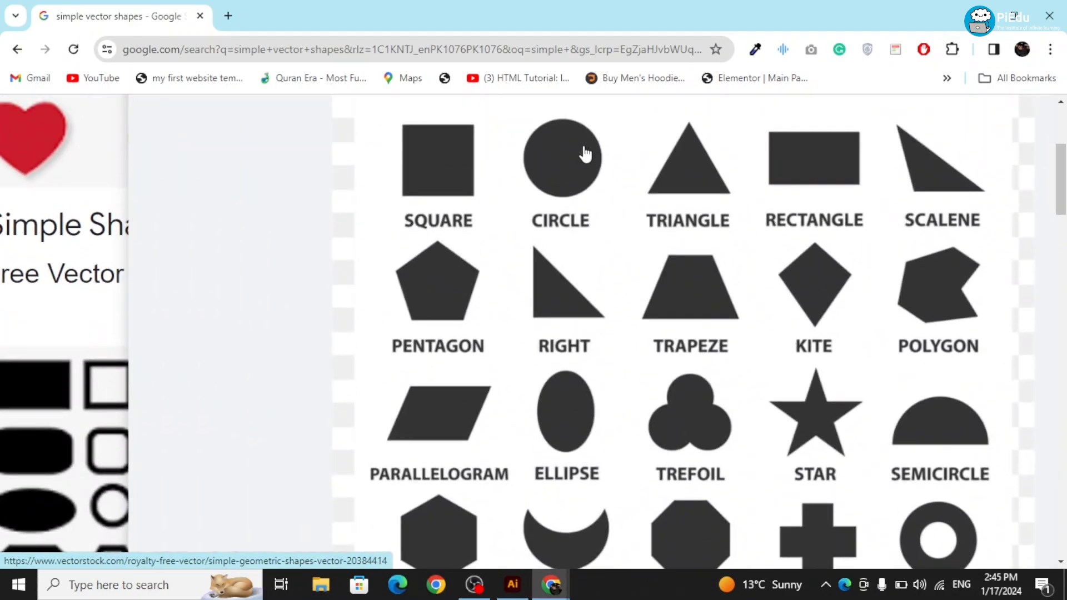
pyautogui.scroll(-2, 705, 262)
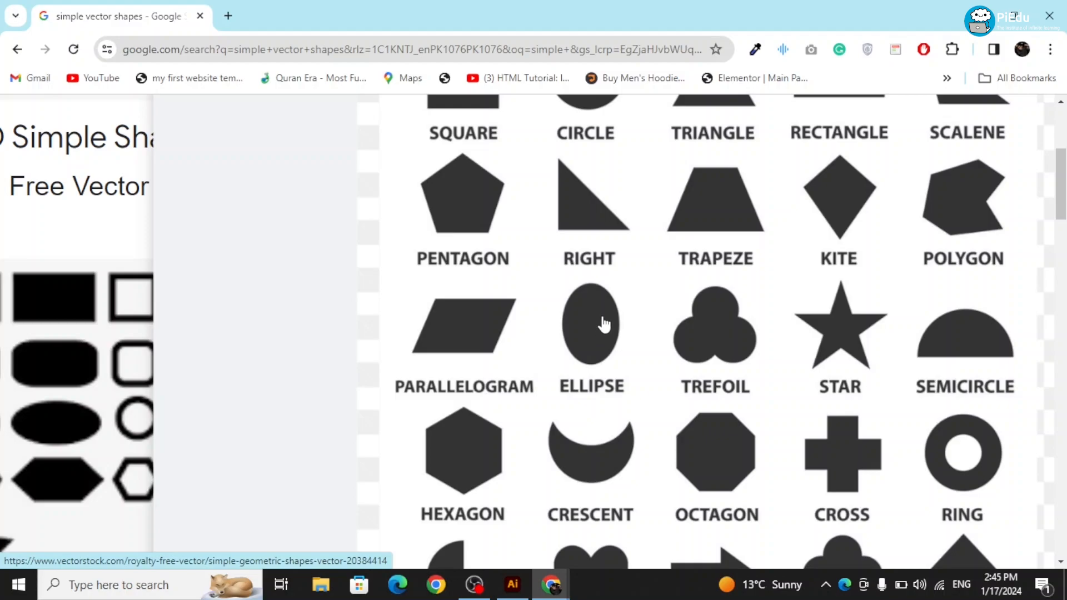
pyautogui.scroll(-2, 603, 334)
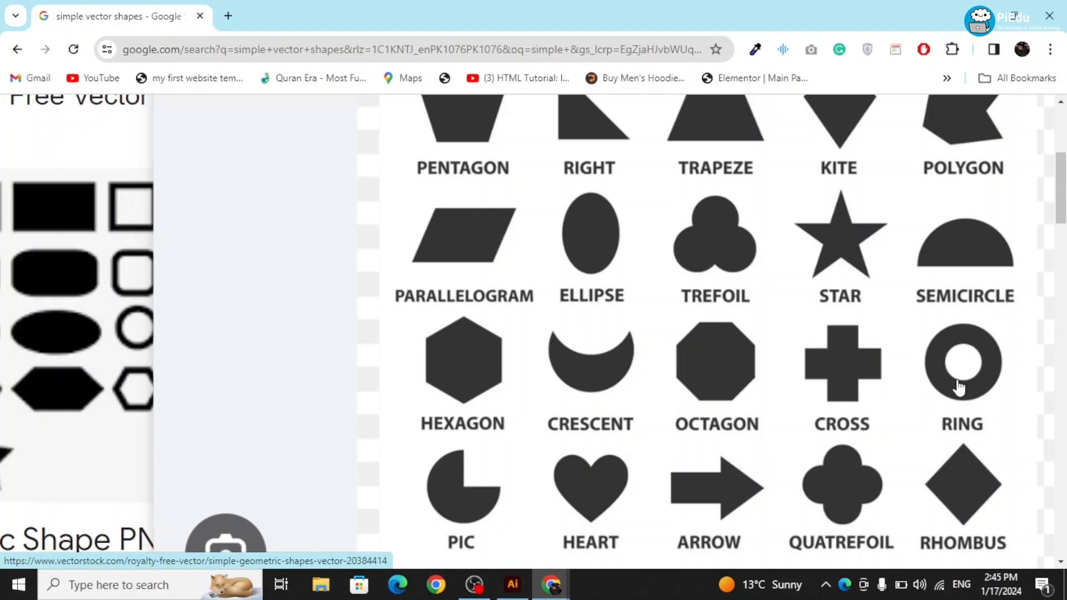
pyautogui.scroll(2, 802, 313)
pyautogui.scroll(-3, 803, 313)
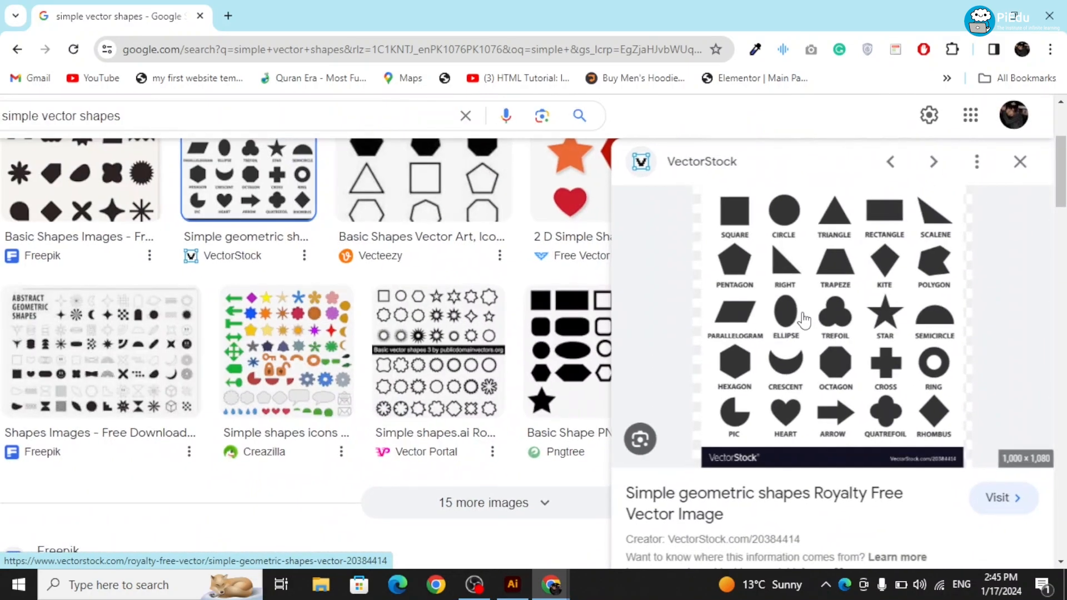
pyautogui.scroll(-1, 804, 320)
pyautogui.scroll(3, 414, 361)
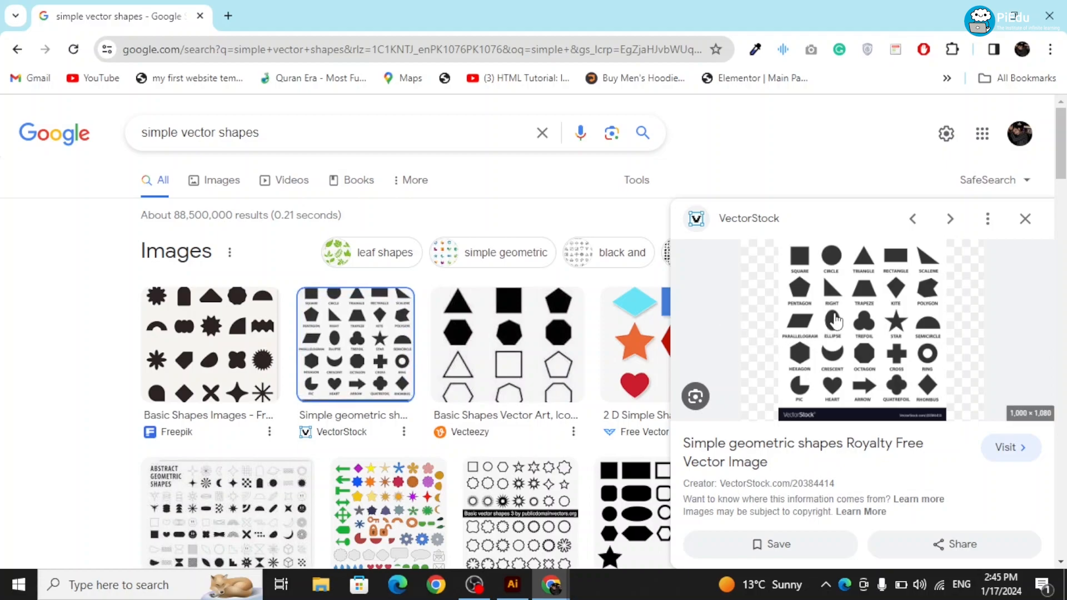
pyautogui.click(504, 584)
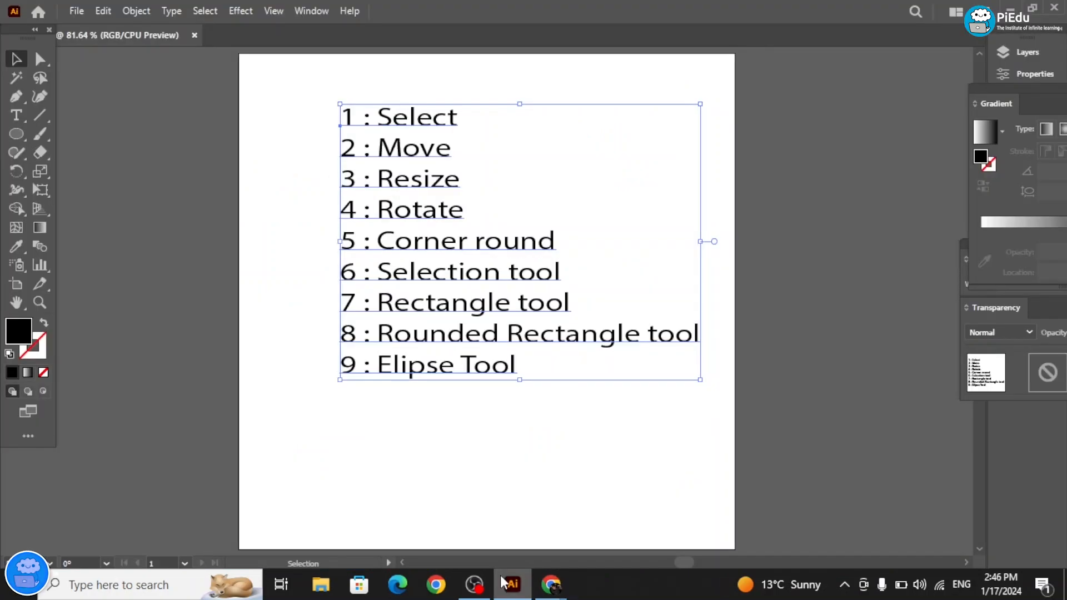